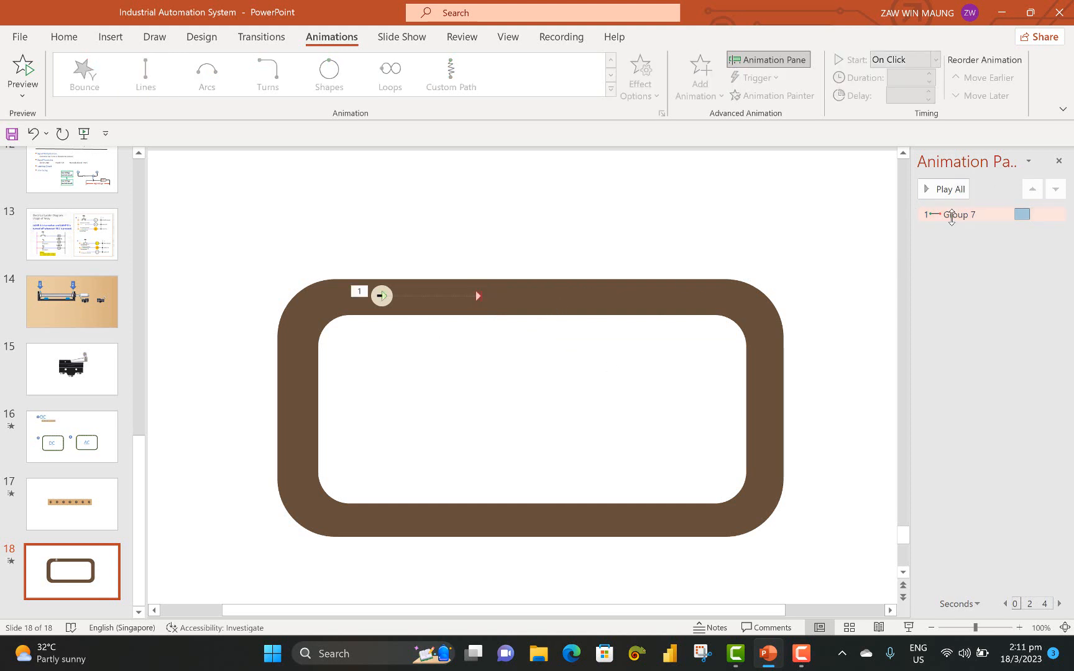
# Set the electron's line animation to start With Previous, with smooth start and smooth end both at 0 sec
pyautogui.rightClick(951, 214)
pyautogui.click(981, 250)
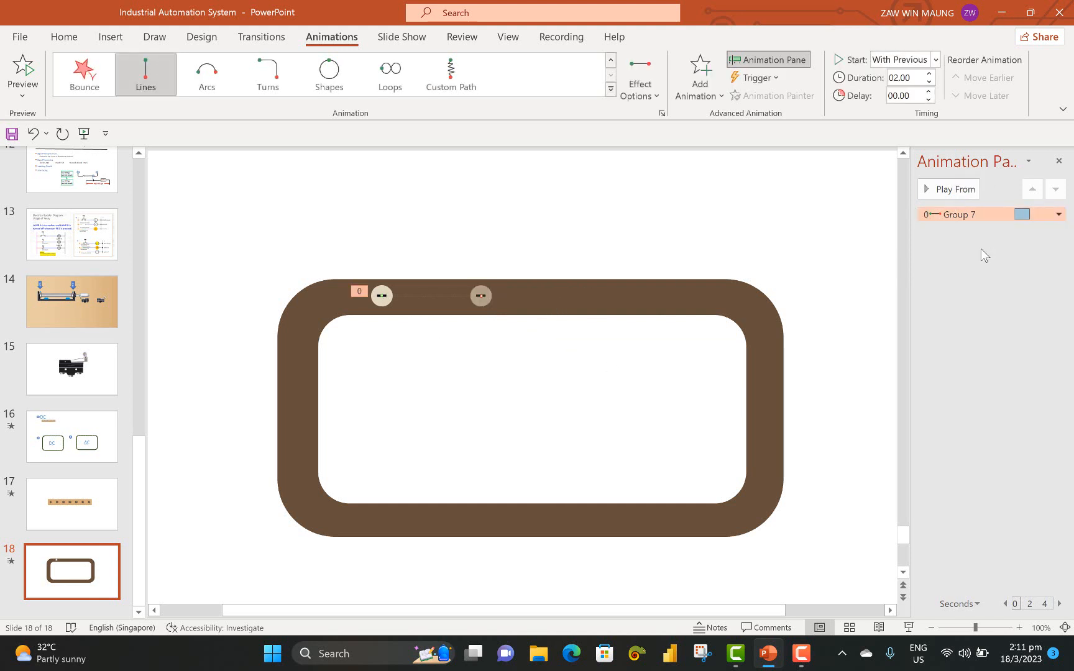
pyautogui.rightClick(992, 215)
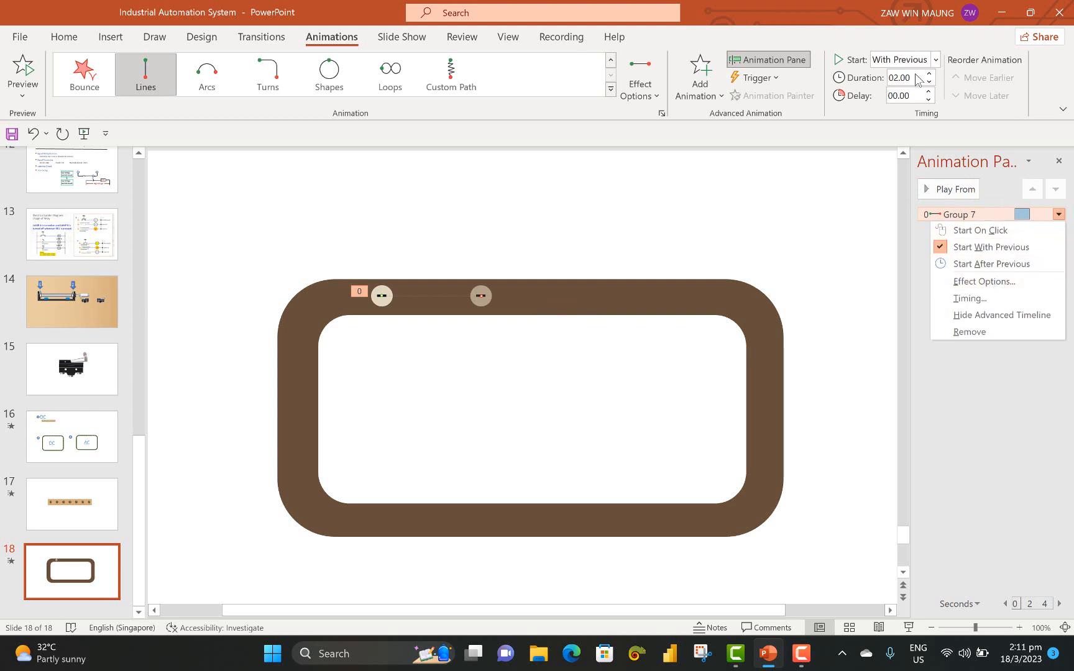
pyautogui.click(988, 282)
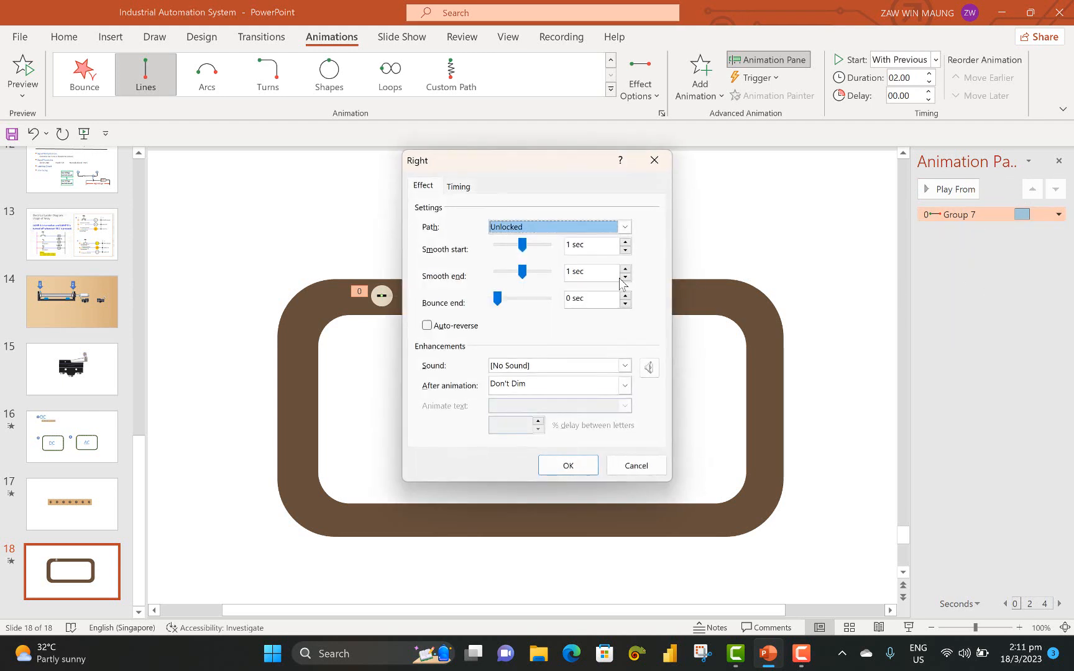
pyautogui.moveTo(522, 272); pyautogui.dragTo(497, 245)
pyautogui.click(521, 244)
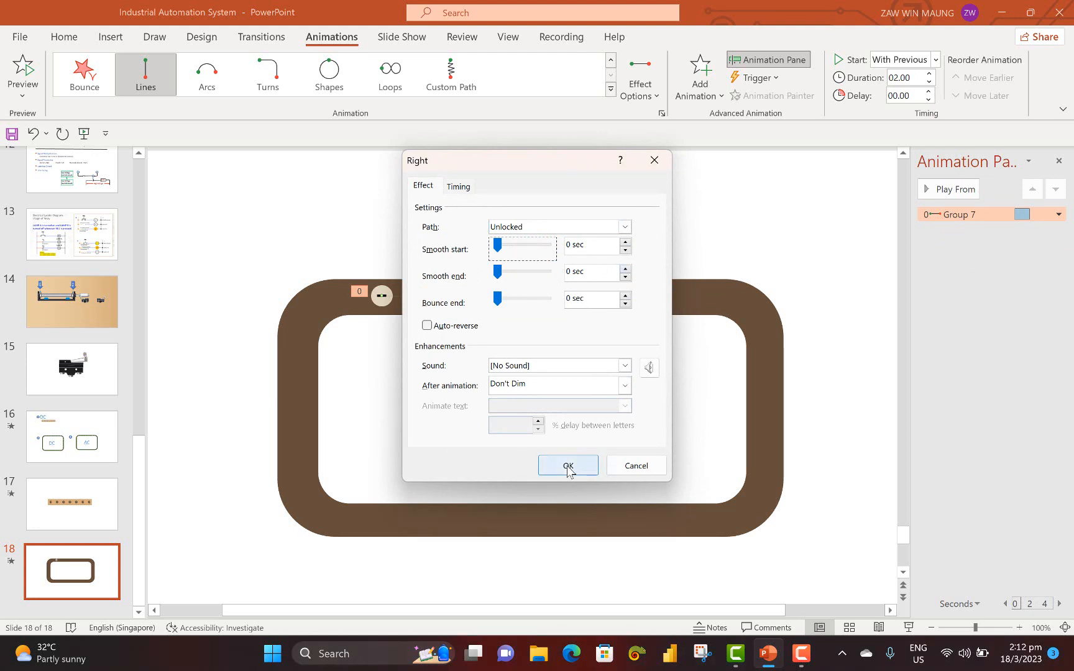
# Set the line animation to repeat Until Next Click and check it in the slide show
pyautogui.click(460, 188)
pyautogui.click(571, 264)
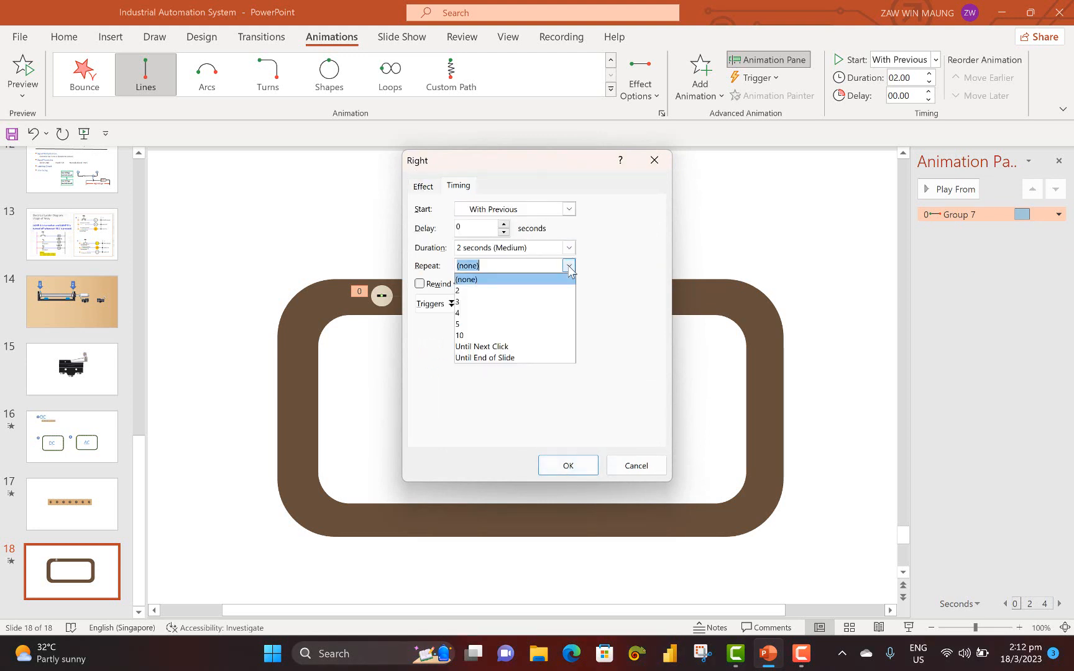
pyautogui.click(497, 346)
pyautogui.click(563, 467)
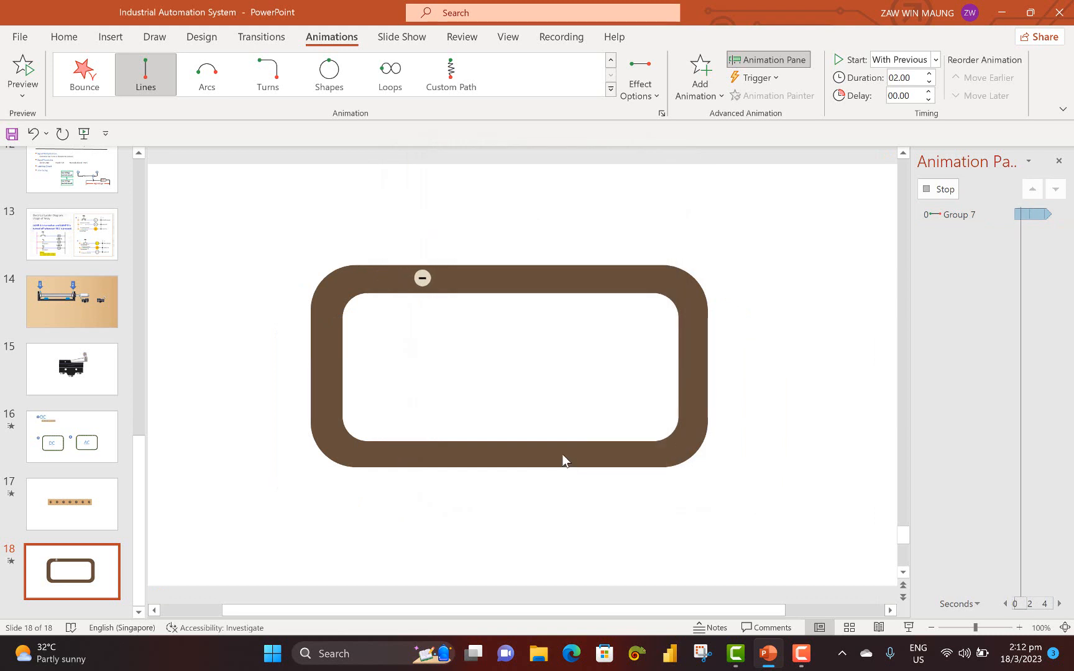
pyautogui.click(908, 627)
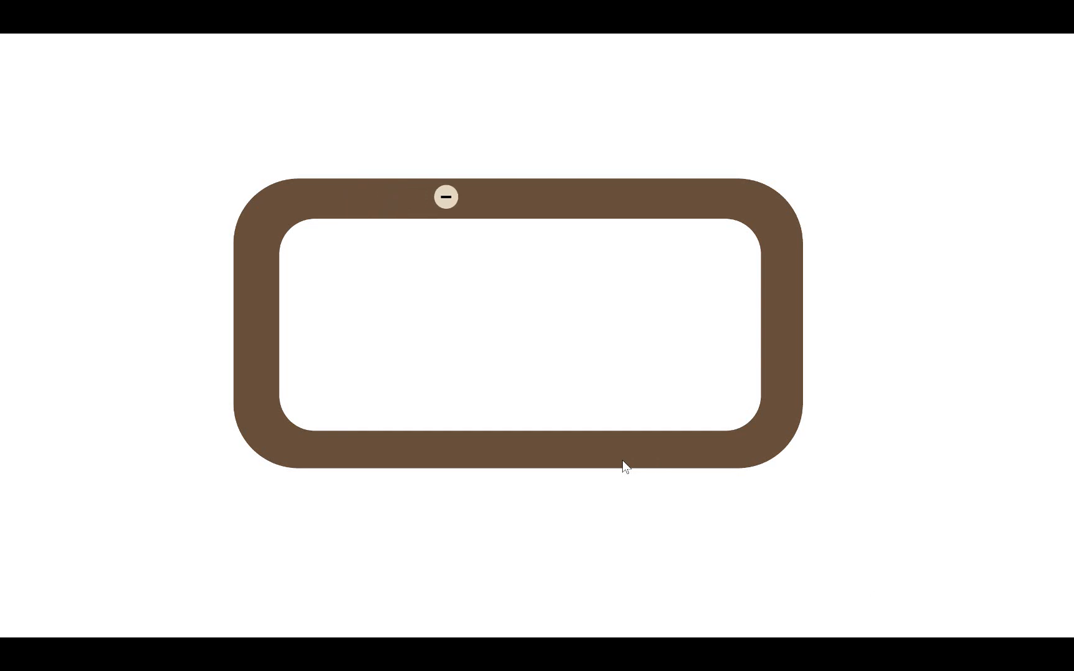
pyautogui.press('Escape')
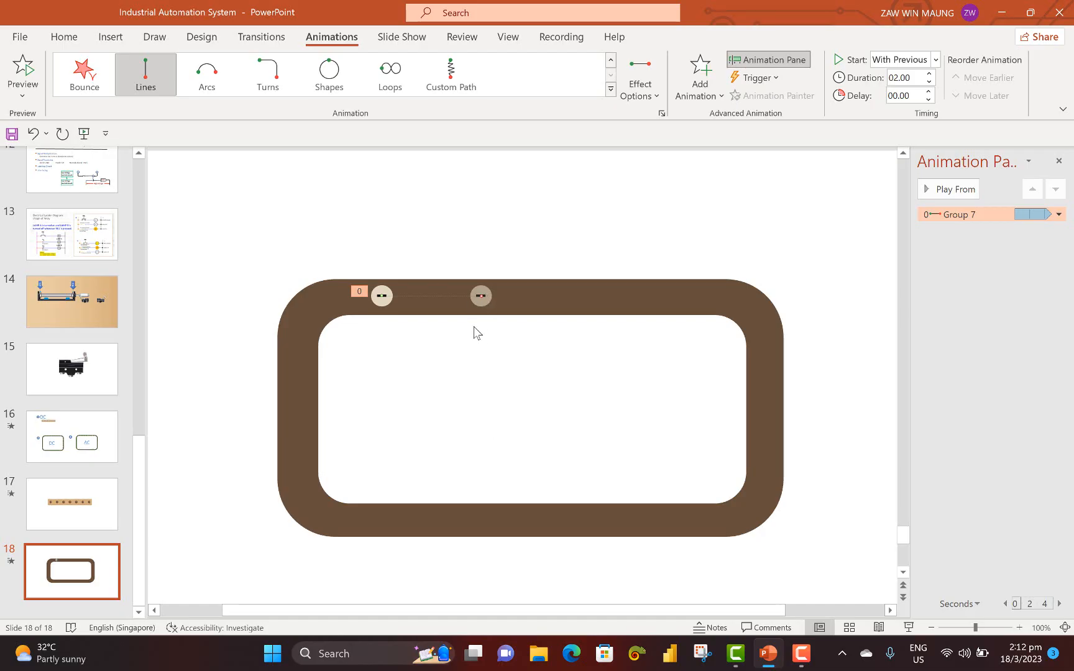
# Duplicate the animated electron and align the copy on the upper track at the end of the first motion path
pyautogui.click(382, 298)
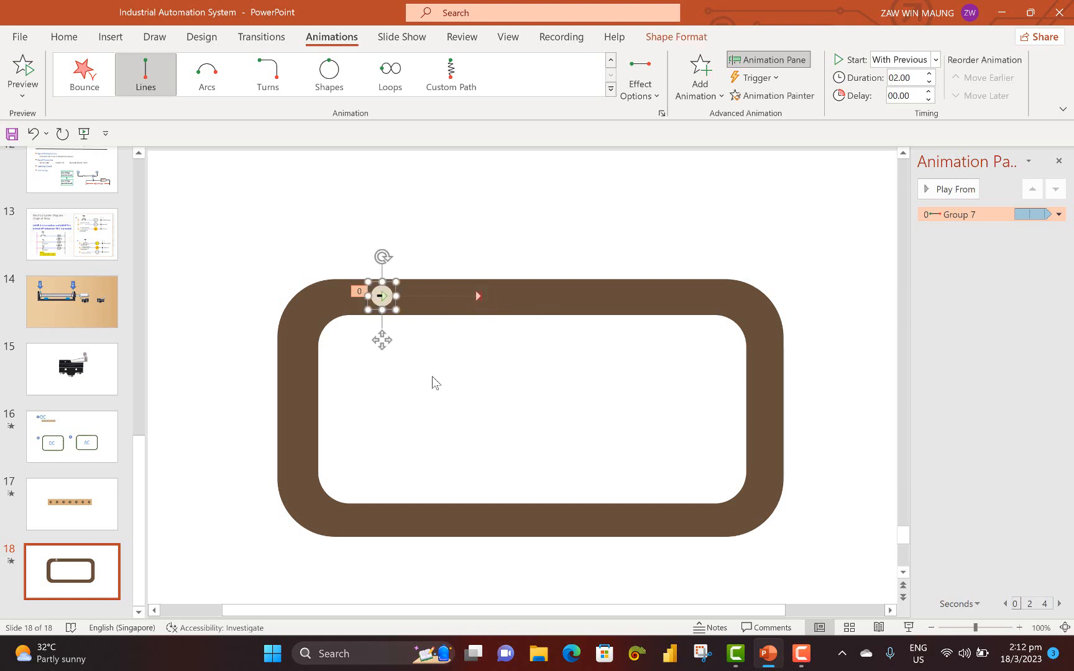
pyautogui.hotkey('ctrl', 'd')
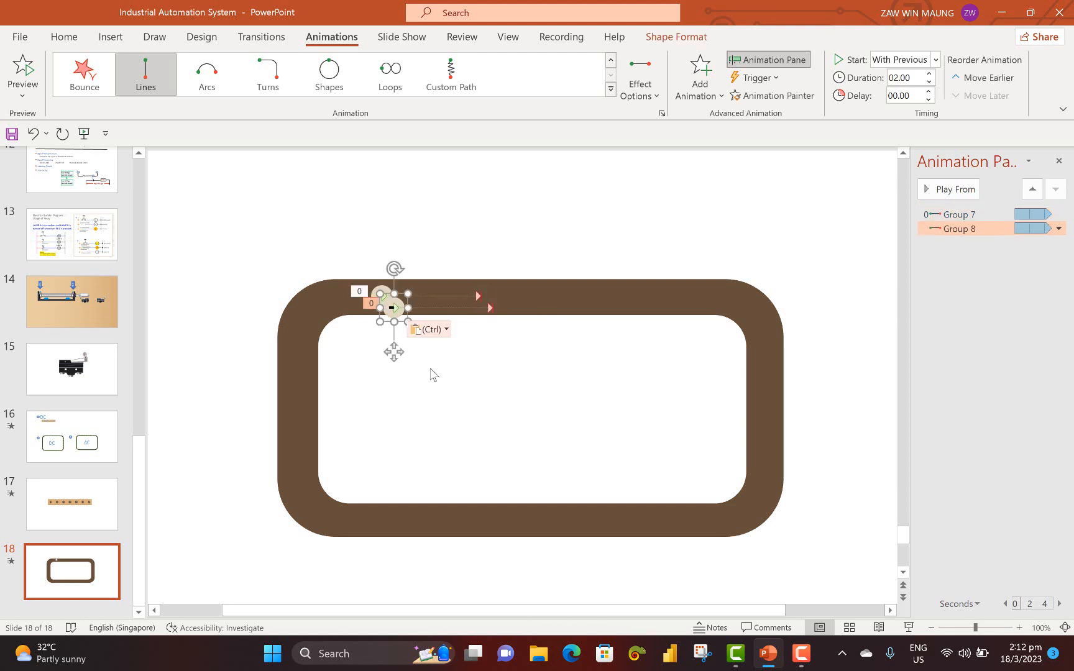
pyautogui.moveTo(394, 352); pyautogui.dragTo(476, 341)
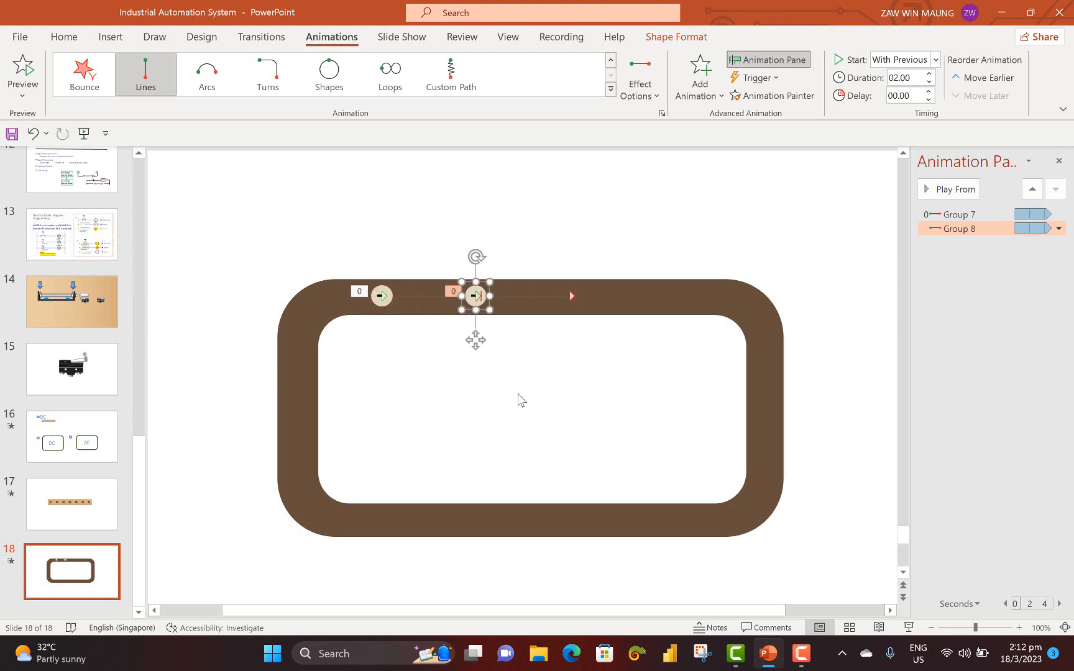
# Create a third animated electron and place it on the upper track at the end of the second electron's path
pyautogui.hotkey('ctrl', 'd')
pyautogui.moveTo(390, 352); pyautogui.dragTo(569, 340)
pyautogui.press('Right')
pyautogui.press('Left')
pyautogui.press('Left')
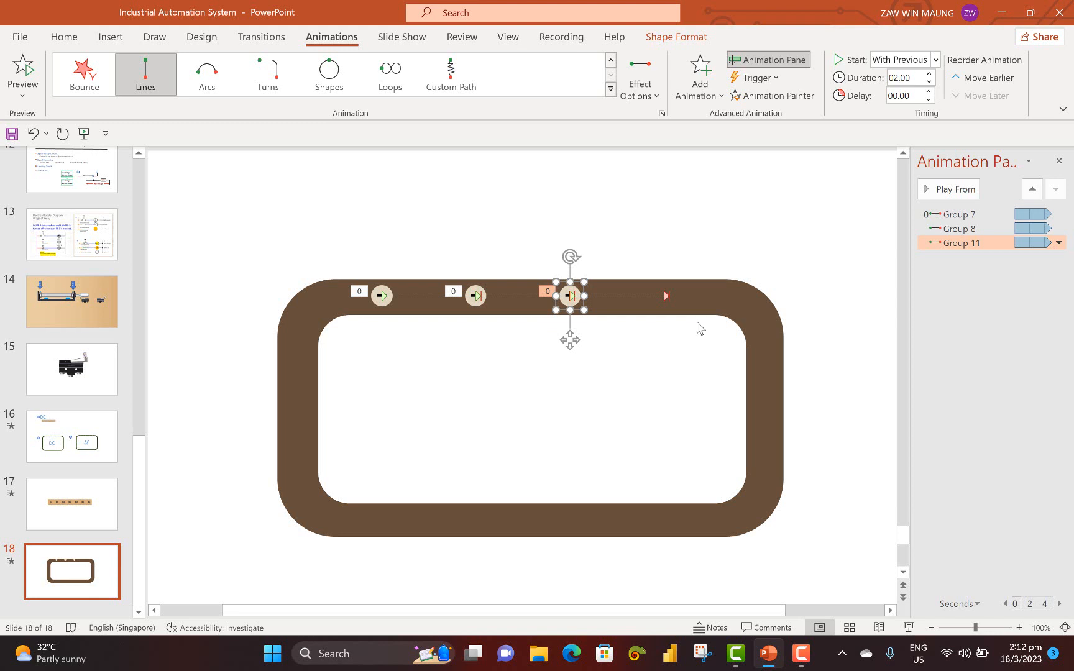
# Place a fourth electron copy at the end of the third electron's path and remove its line animation
pyautogui.click(338, 224)
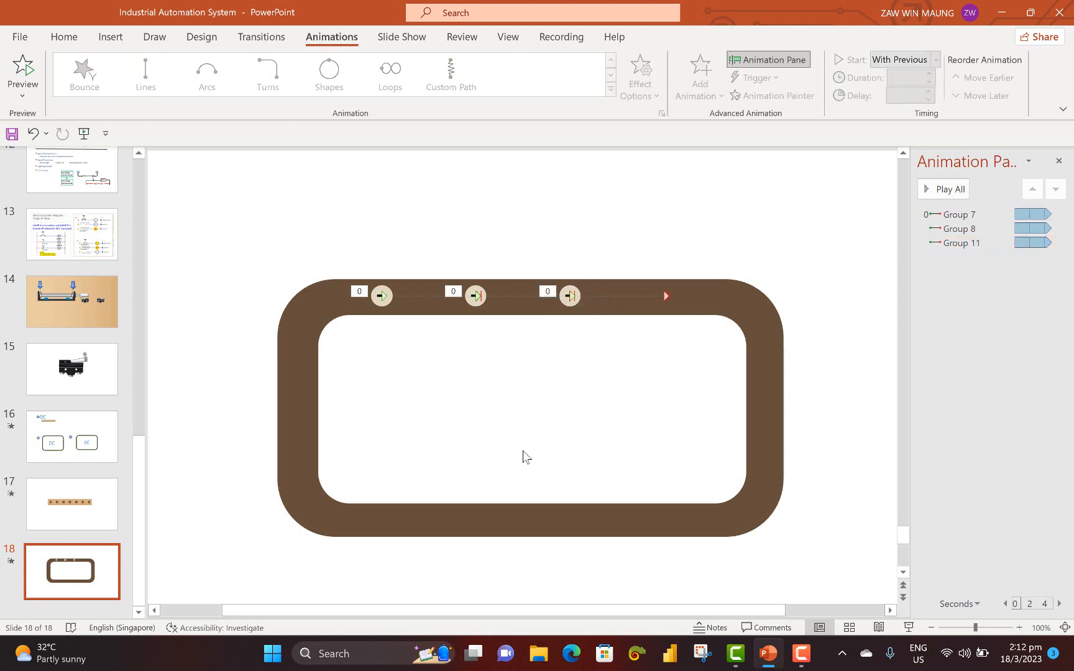
pyautogui.hotkey('ctrl', 'v')
pyautogui.moveTo(395, 346); pyautogui.dragTo(662, 343)
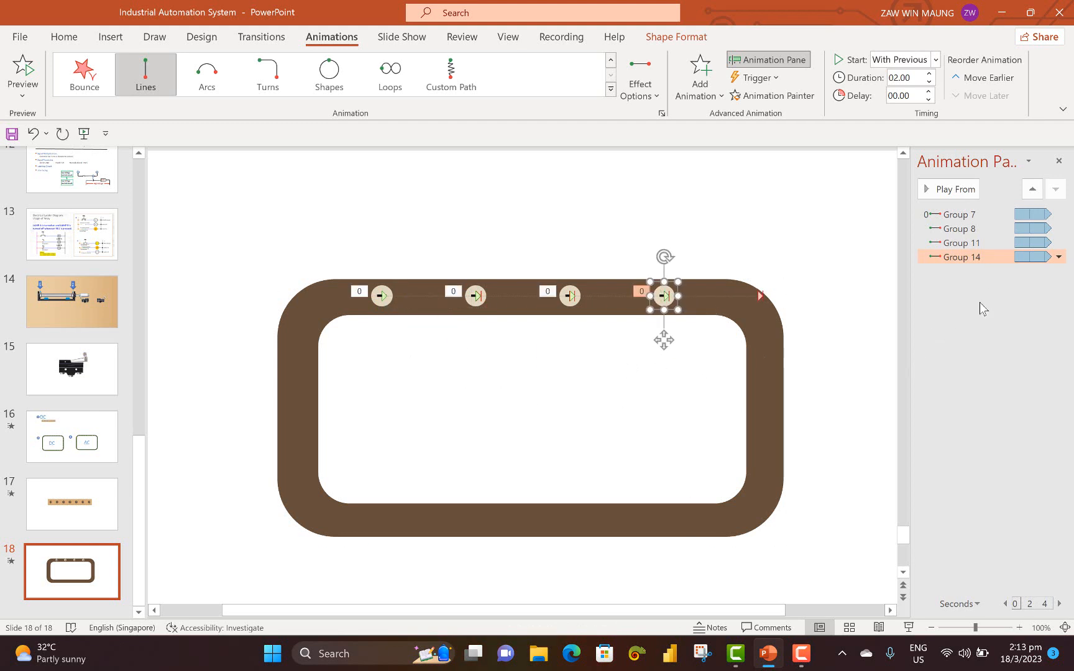
pyautogui.rightClick(980, 256)
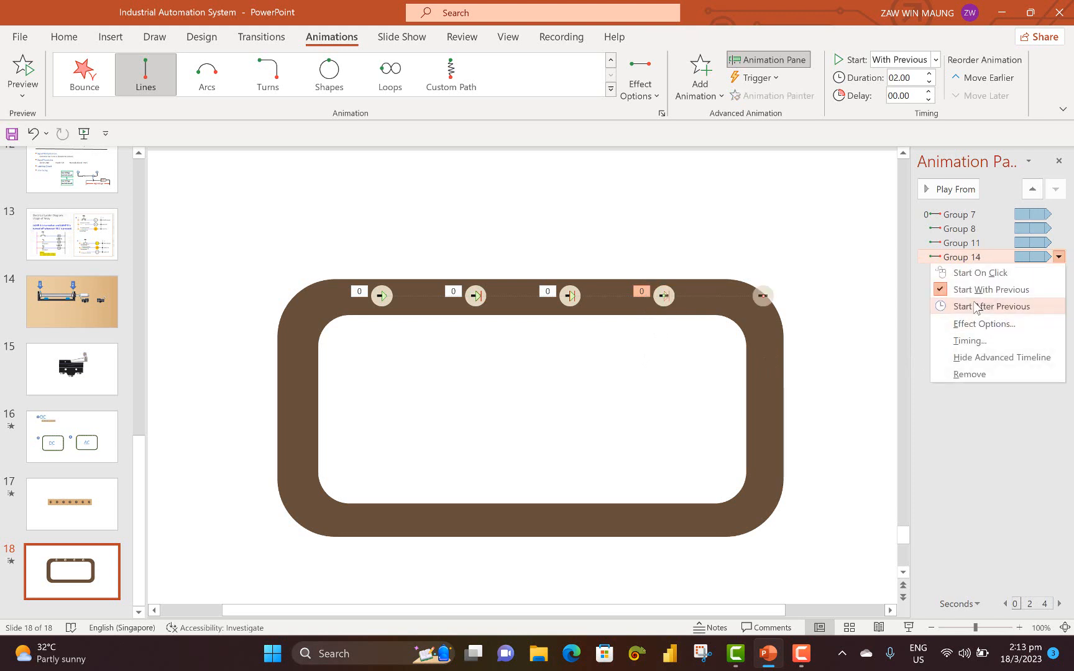
pyautogui.click(985, 374)
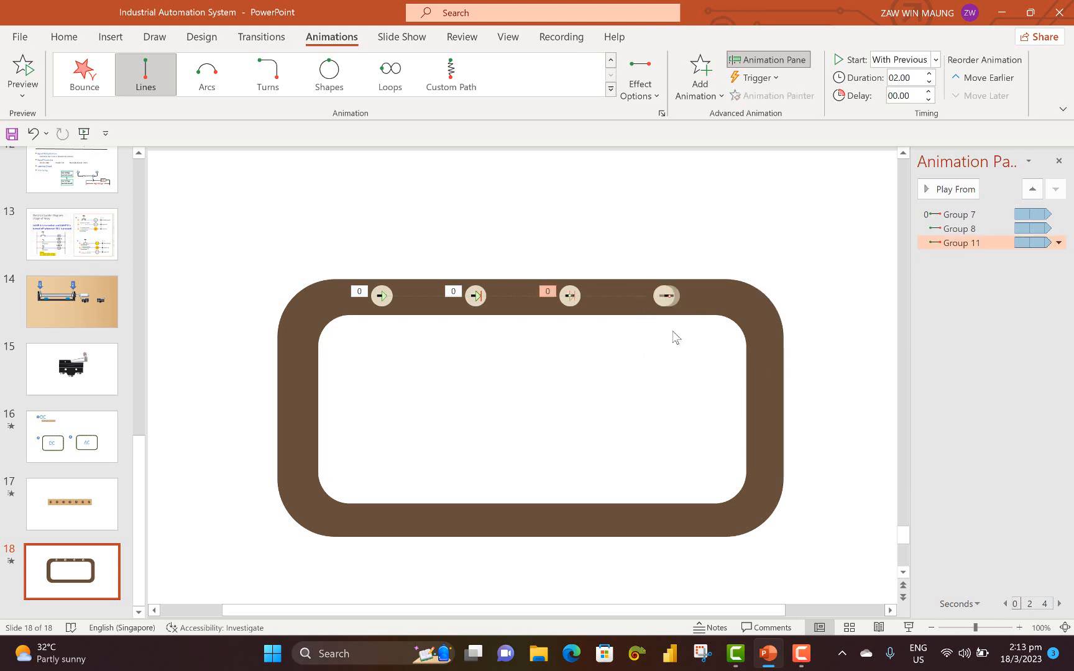
# Copy the unanimated fourth electron and place the copy where the track begins to curve at its upper-right corner
pyautogui.click(665, 296)
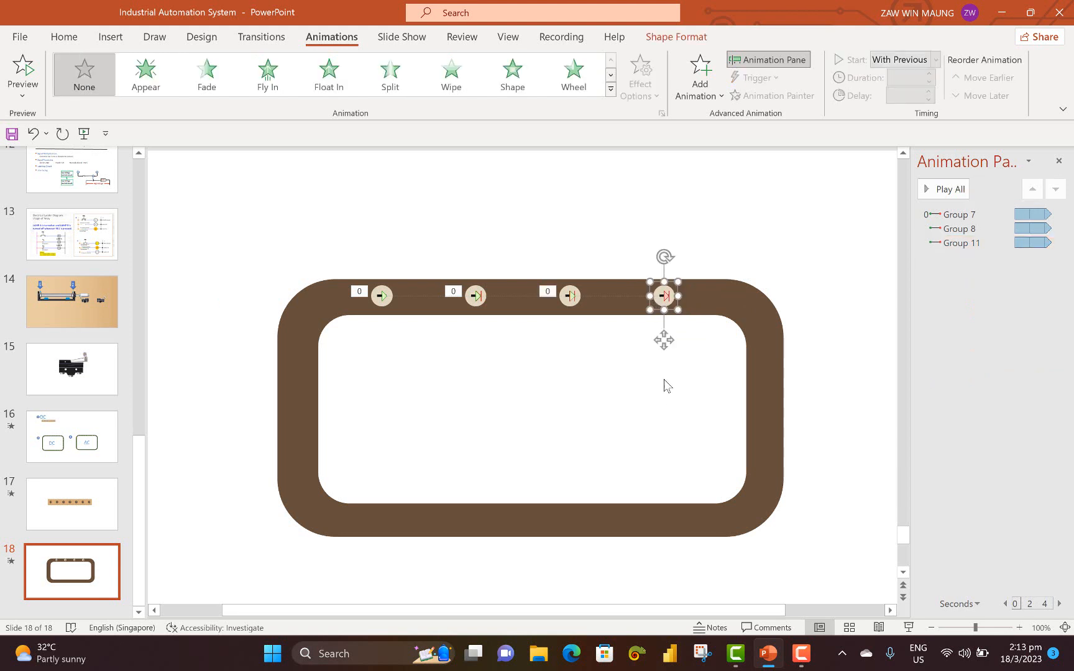
pyautogui.hotkey('ctrl', 'c')
pyautogui.hotkey('ctrl', 'v')
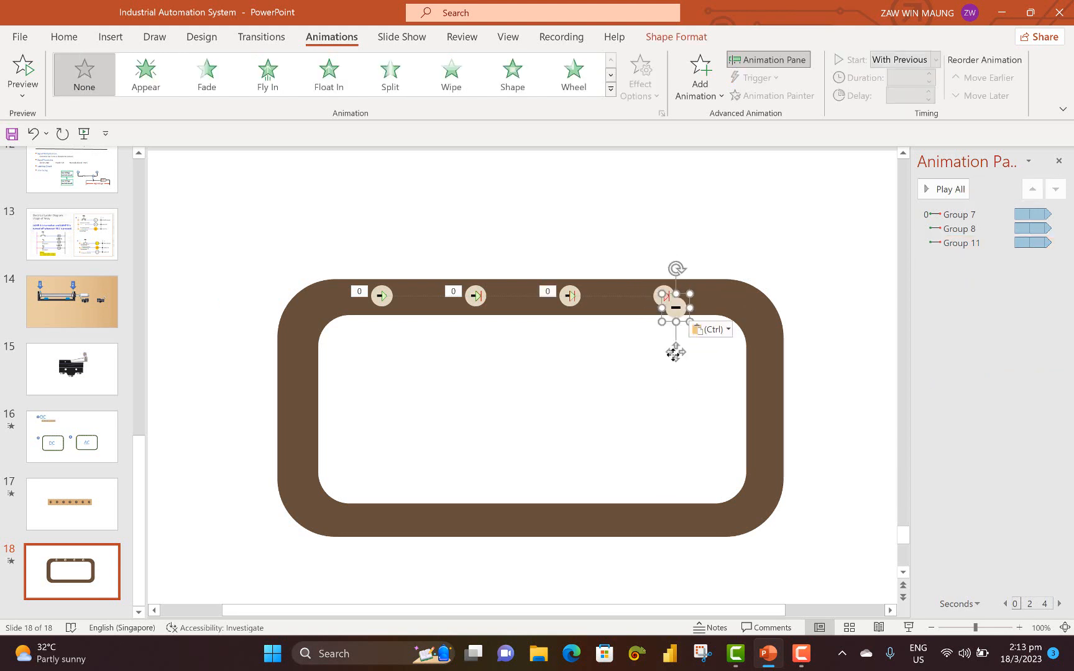
pyautogui.moveTo(676, 349); pyautogui.dragTo(744, 339)
# Apply a Custom Path animation to the fourth electron, drawn straight to the corner electron
pyautogui.click(664, 297)
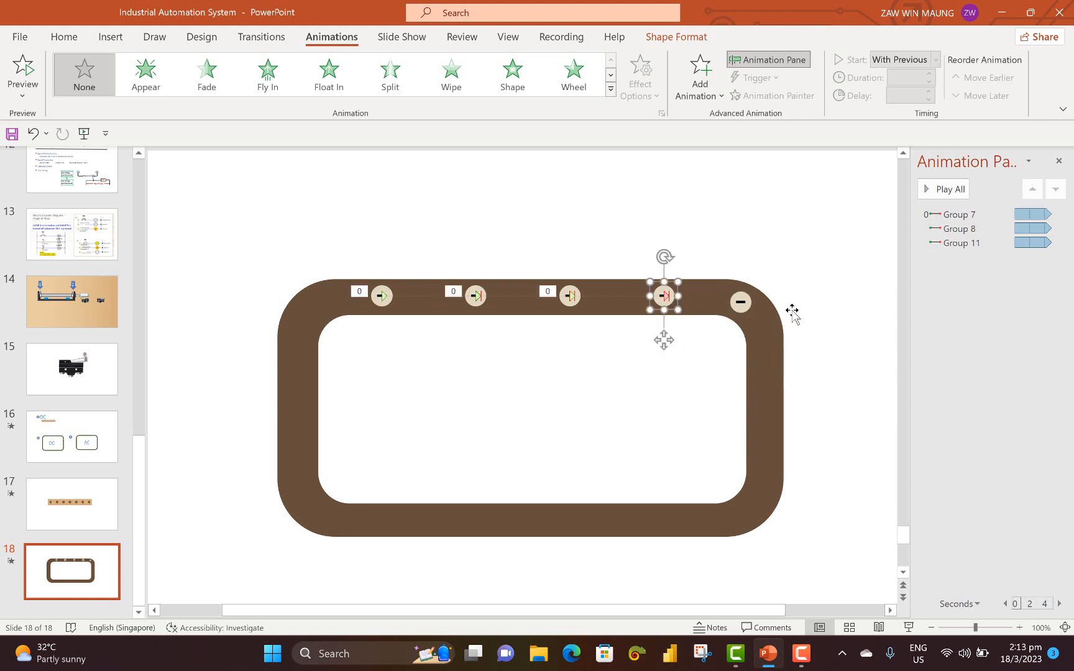
pyautogui.click(611, 89)
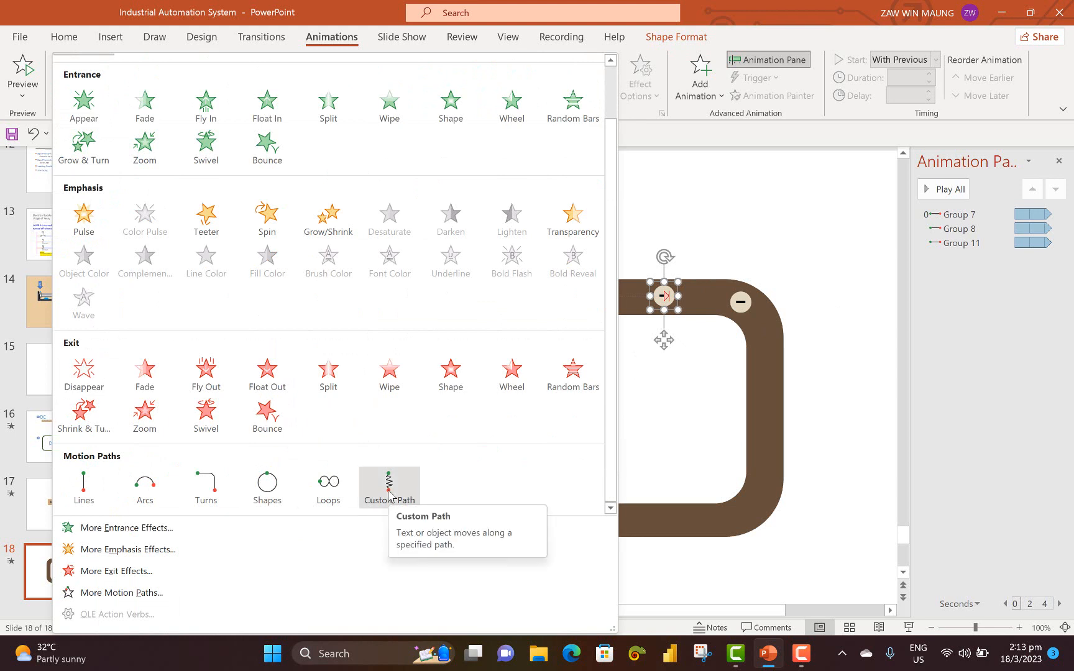
pyautogui.click(388, 491)
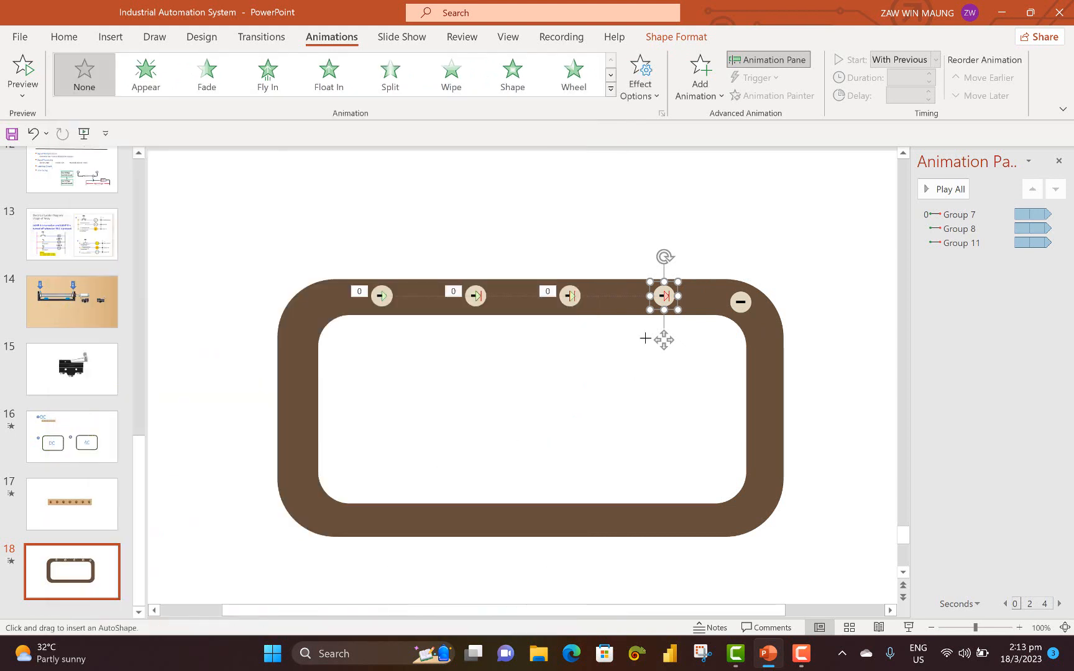
pyautogui.doubleClick(740, 302)
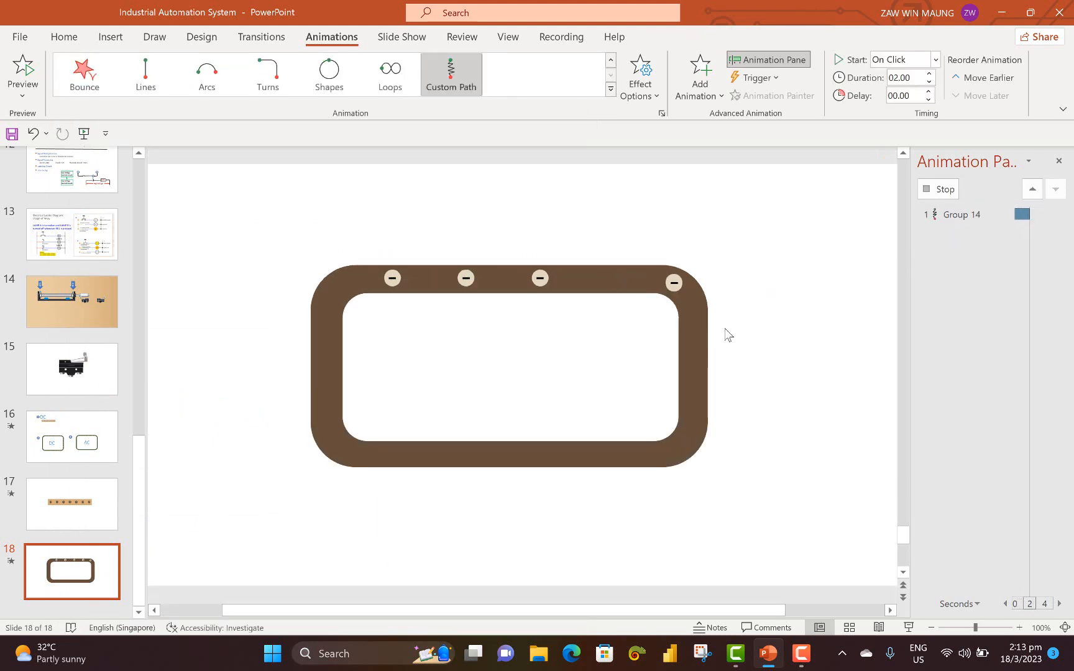
# Try to edit the points of the fourth electron's custom path, and remove that animation
pyautogui.rightClick(689, 300)
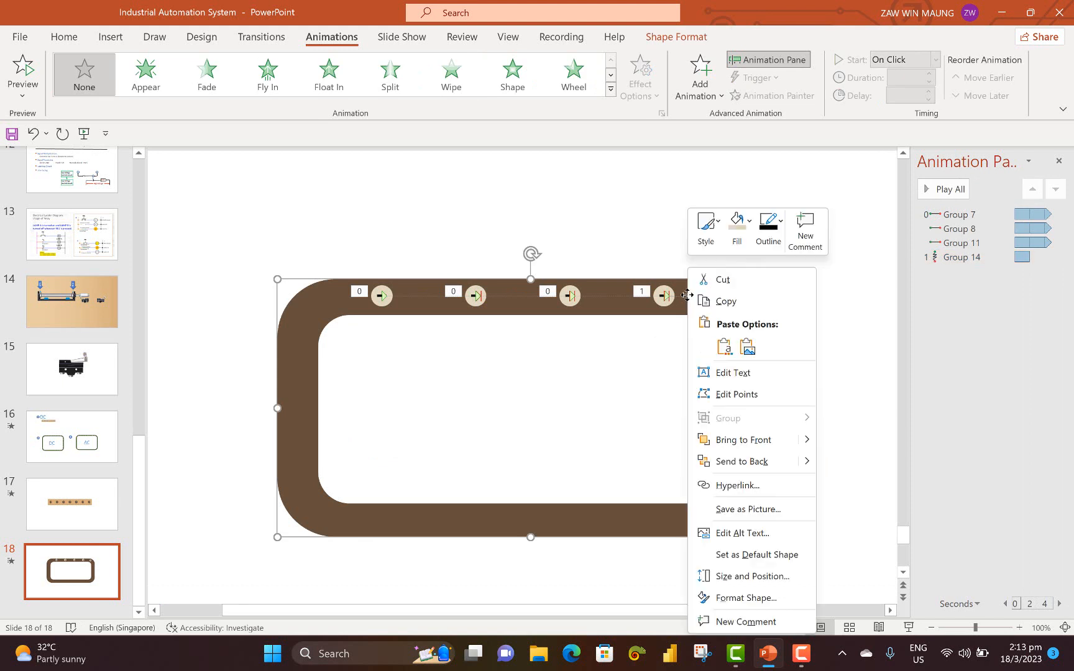
pyautogui.press('Escape')
pyautogui.rightClick(662, 301)
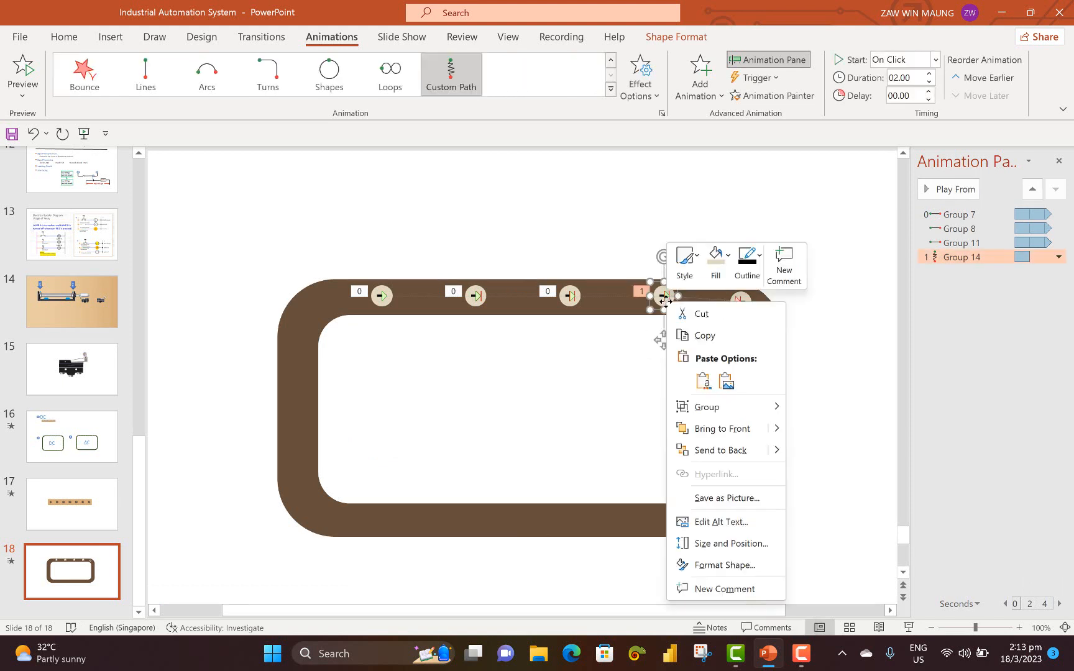
pyautogui.press('Escape')
pyautogui.click(684, 299)
pyautogui.rightClick(684, 297)
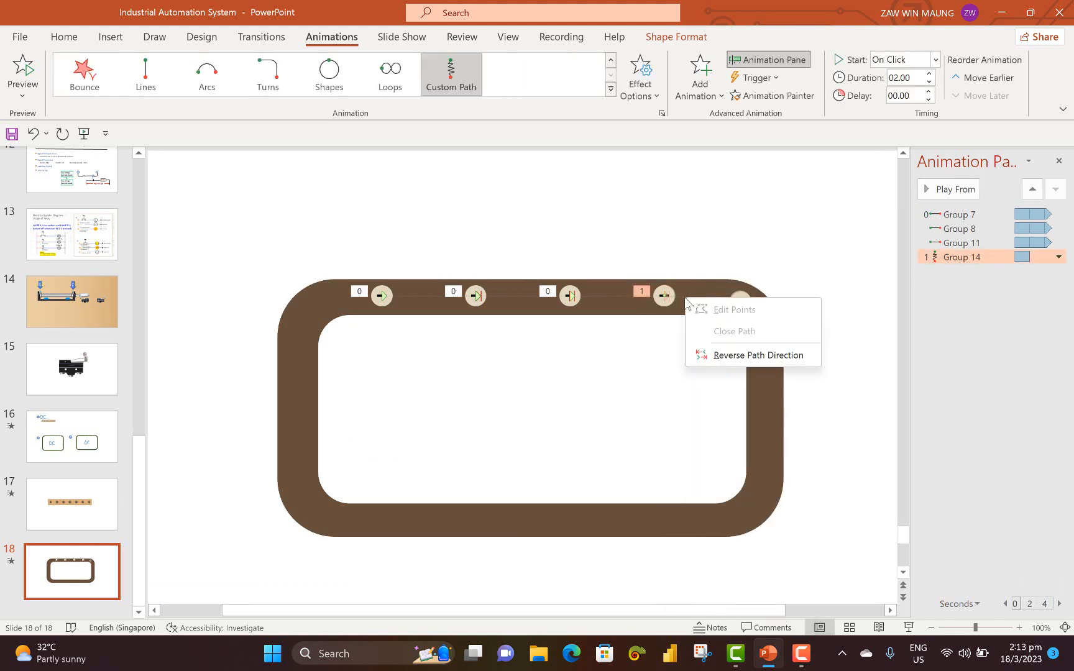
pyautogui.click(663, 348)
pyautogui.click(666, 300)
pyautogui.rightClick(703, 298)
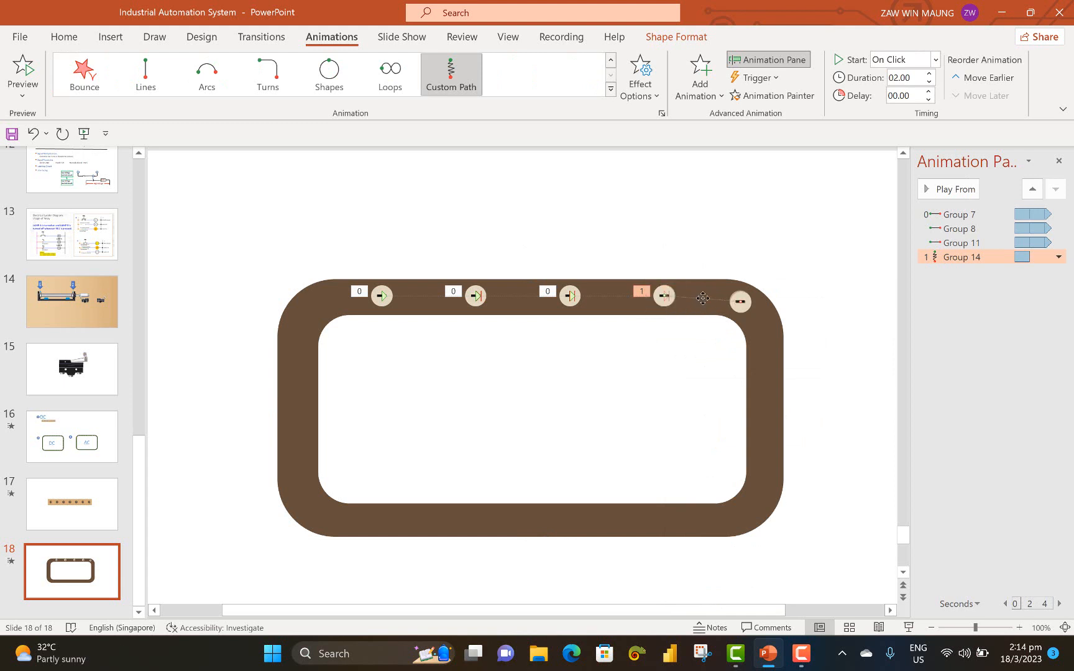
pyautogui.click(655, 371)
pyautogui.rightClick(973, 259)
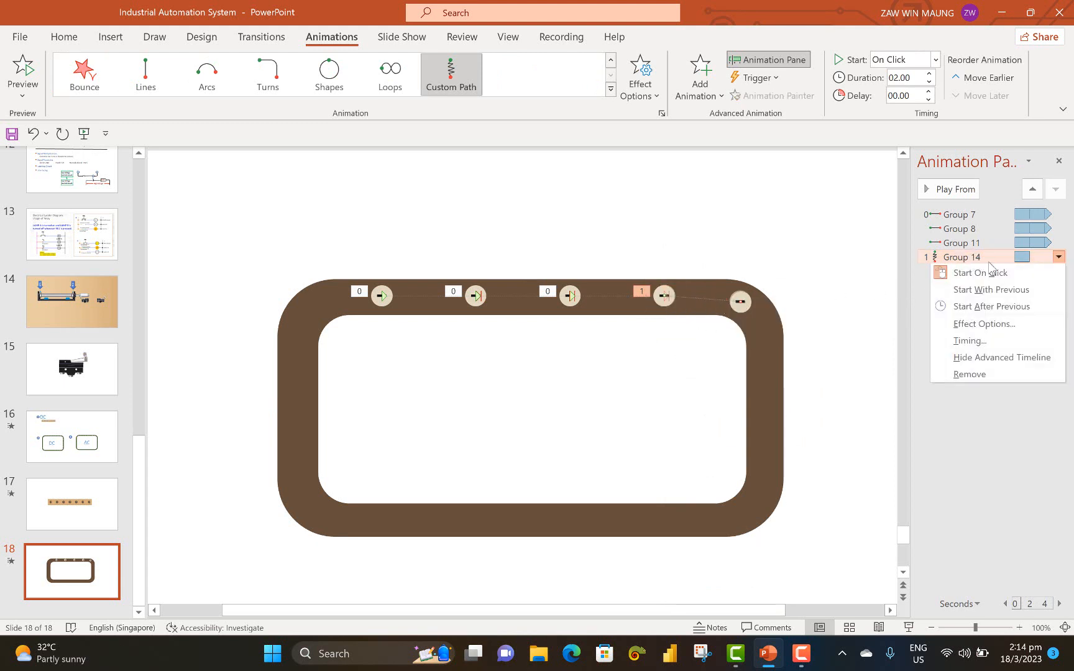
pyautogui.click(961, 374)
# Give the fourth electron a new Custom Path animation ending at the centre of the corner electron
pyautogui.click(660, 299)
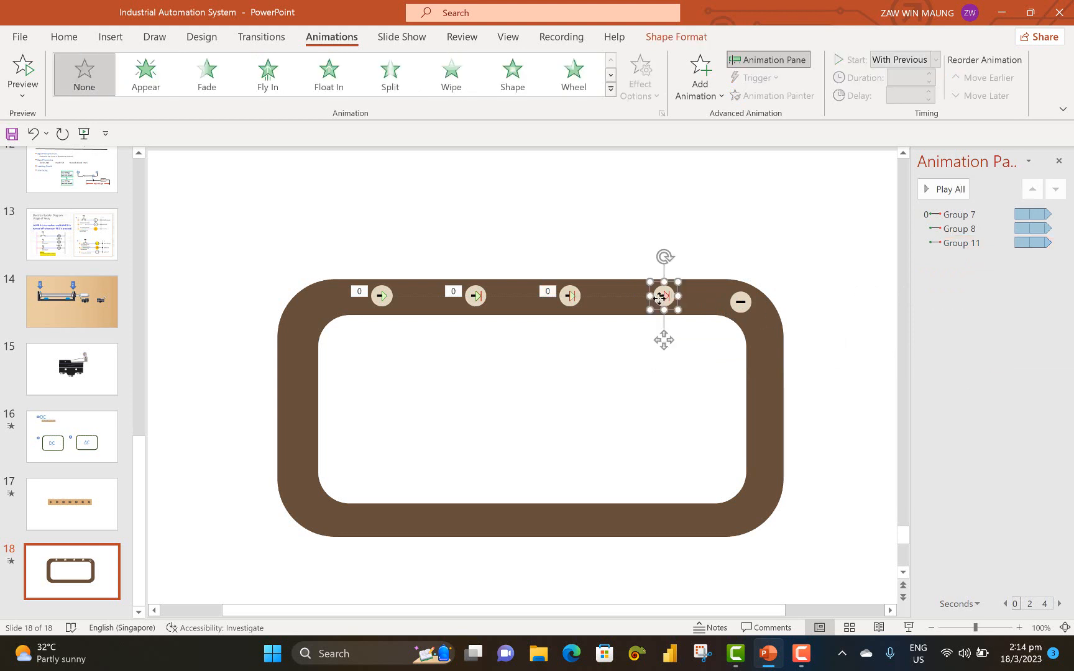
pyautogui.click(610, 90)
pyautogui.scroll(-1, 328, 373)
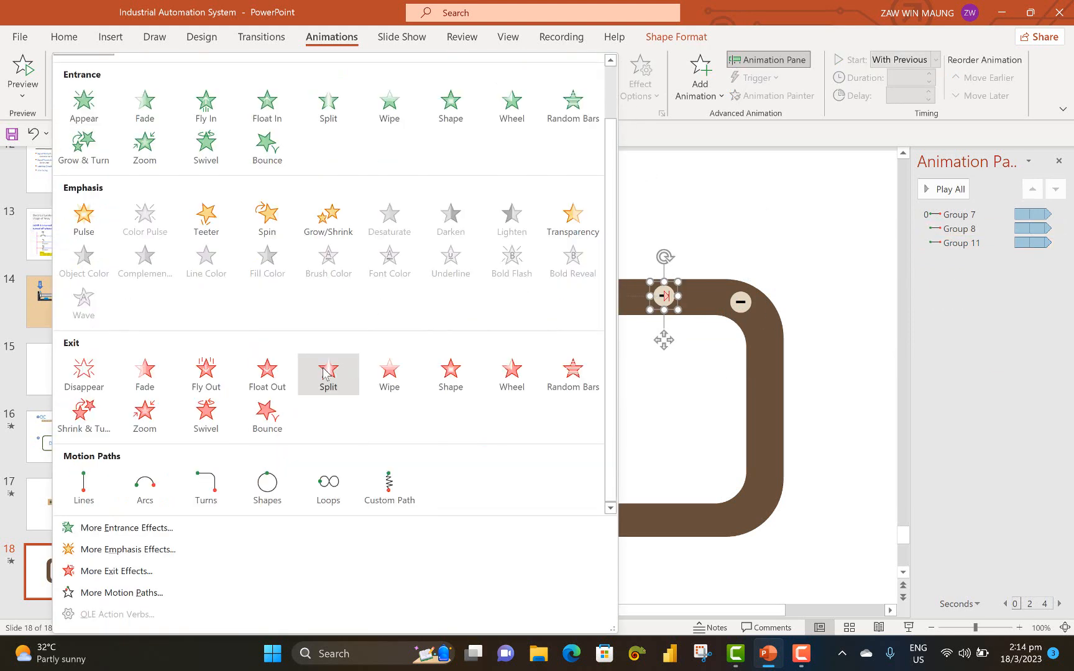
pyautogui.click(389, 488)
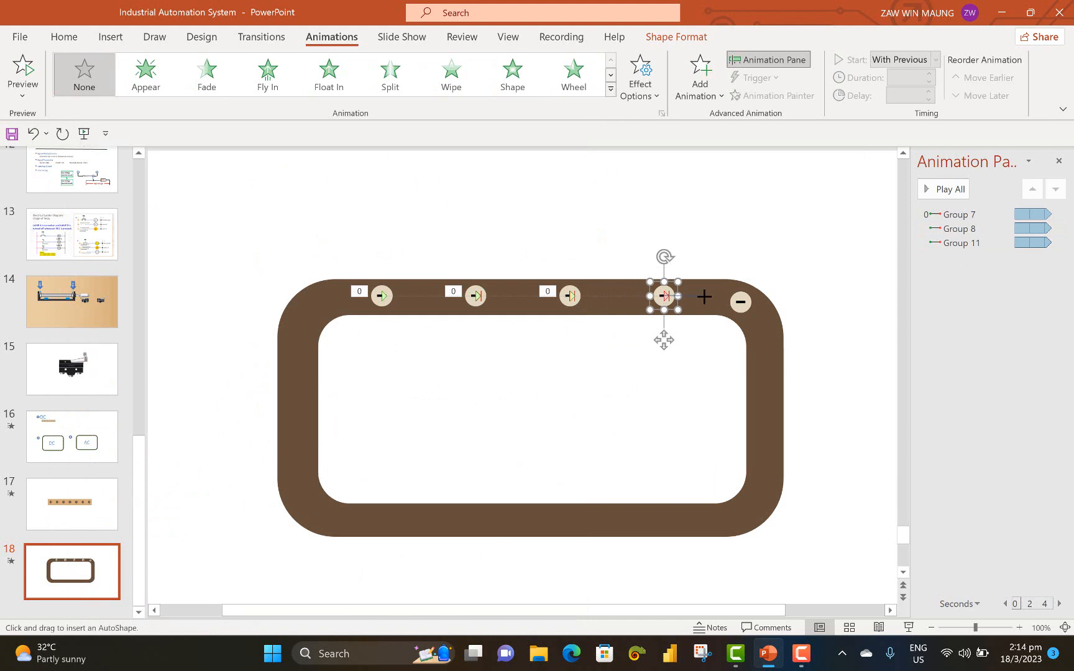
pyautogui.doubleClick(740, 302)
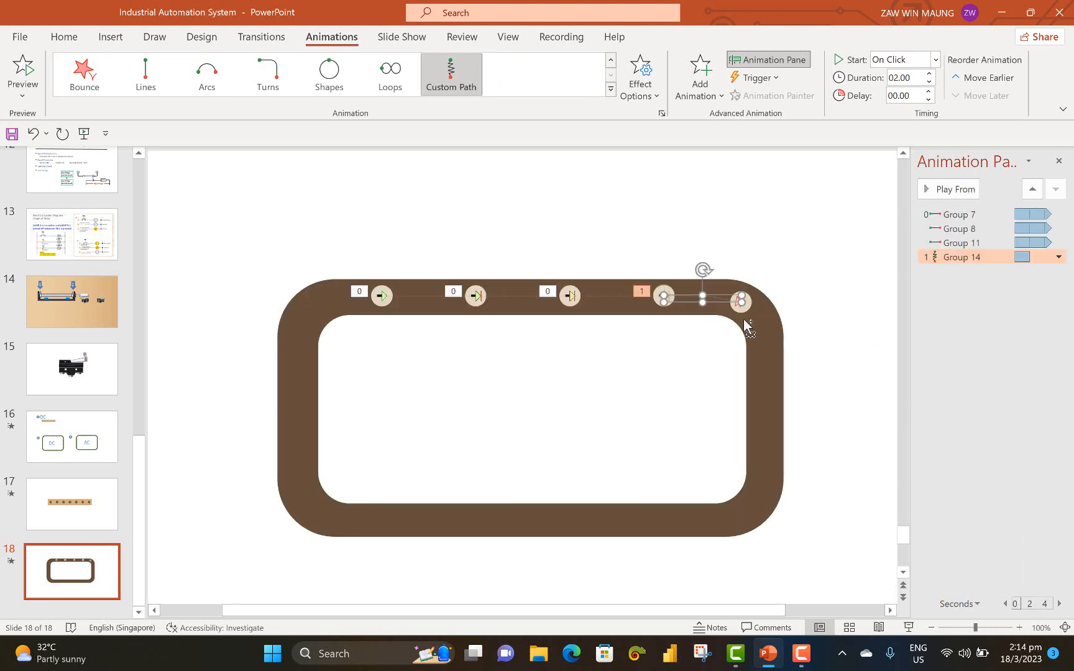
# Edit the points of the fourth electron's custom path so its middle curves smoothly towards the corner electron
pyautogui.scroll(5, 743, 320)
pyautogui.moveTo(582, 607); pyautogui.dragTo(690, 607)
pyautogui.scroll(5, 646, 435)
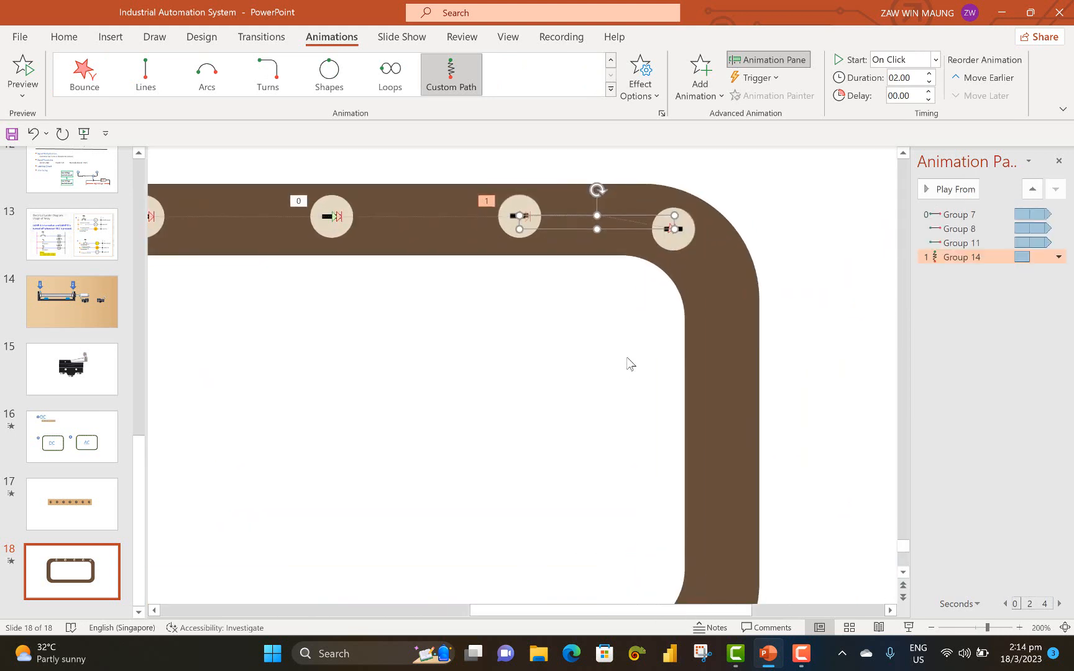
pyautogui.click(609, 245)
pyautogui.rightClick(613, 254)
pyautogui.click(597, 253)
pyautogui.rightClick(589, 254)
pyautogui.click(610, 261)
pyautogui.rightClick(604, 252)
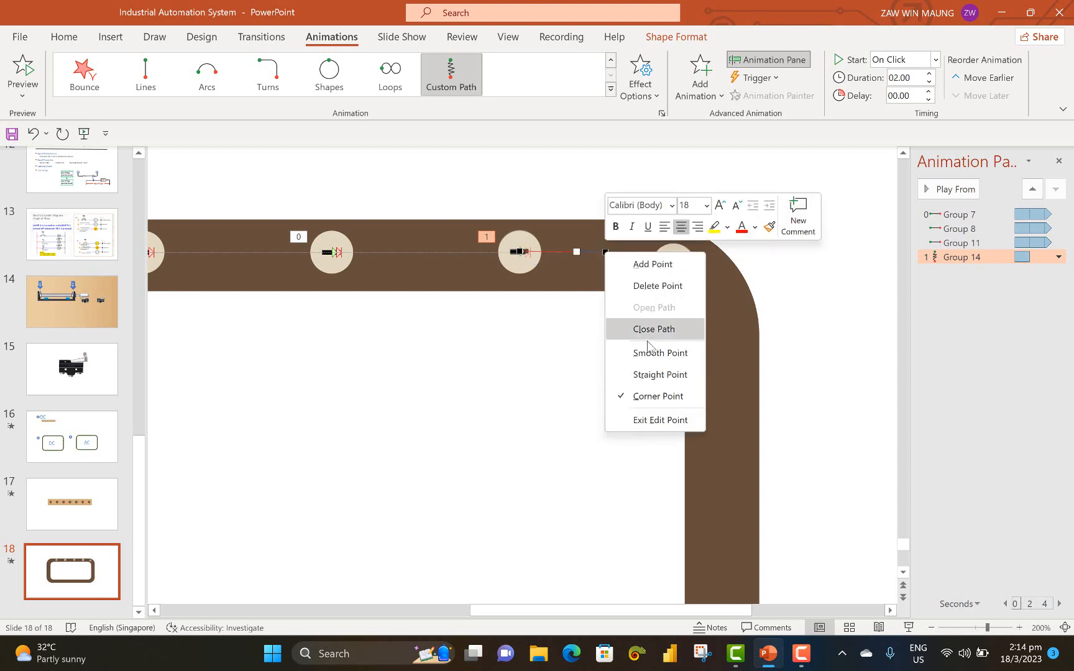
pyautogui.click(647, 368)
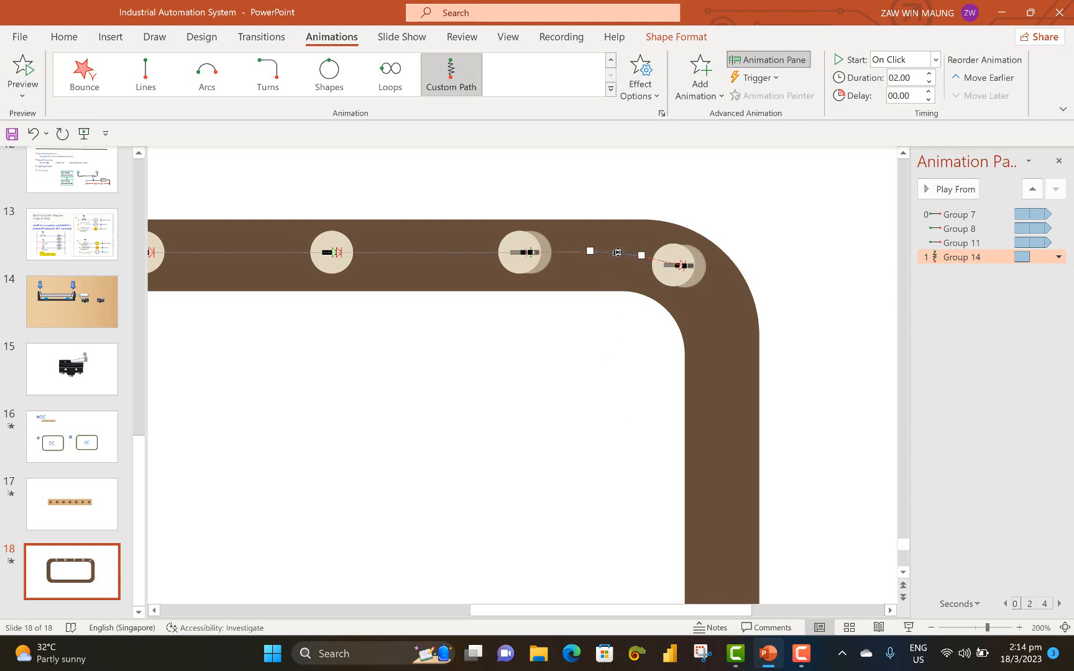
pyautogui.moveTo(616, 252); pyautogui.dragTo(605, 254)
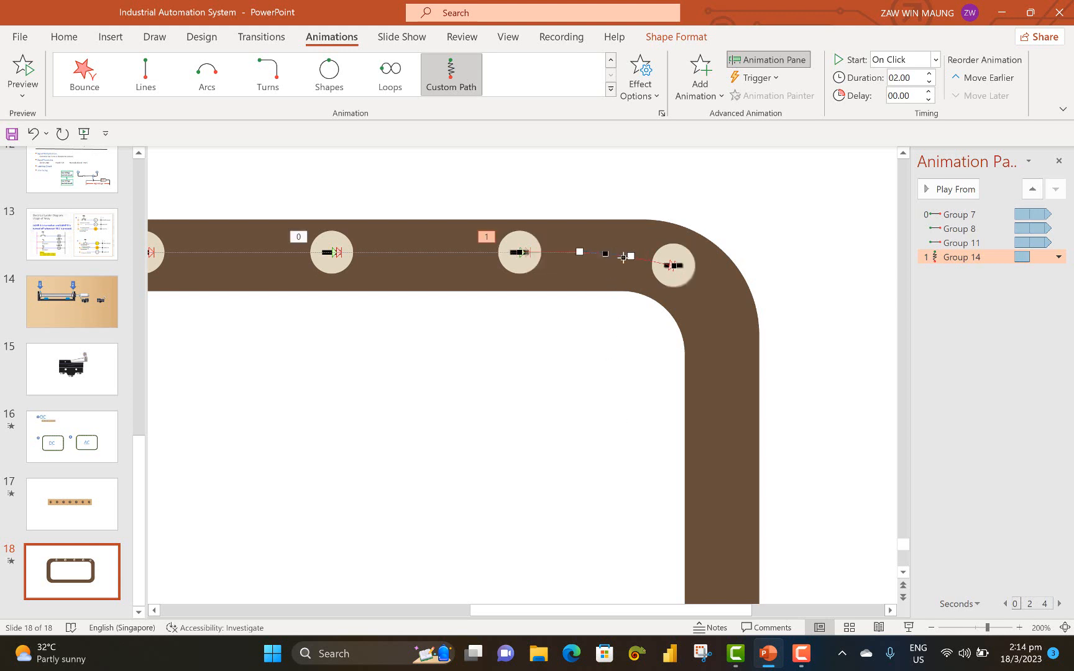
pyautogui.click(618, 320)
pyautogui.click(614, 338)
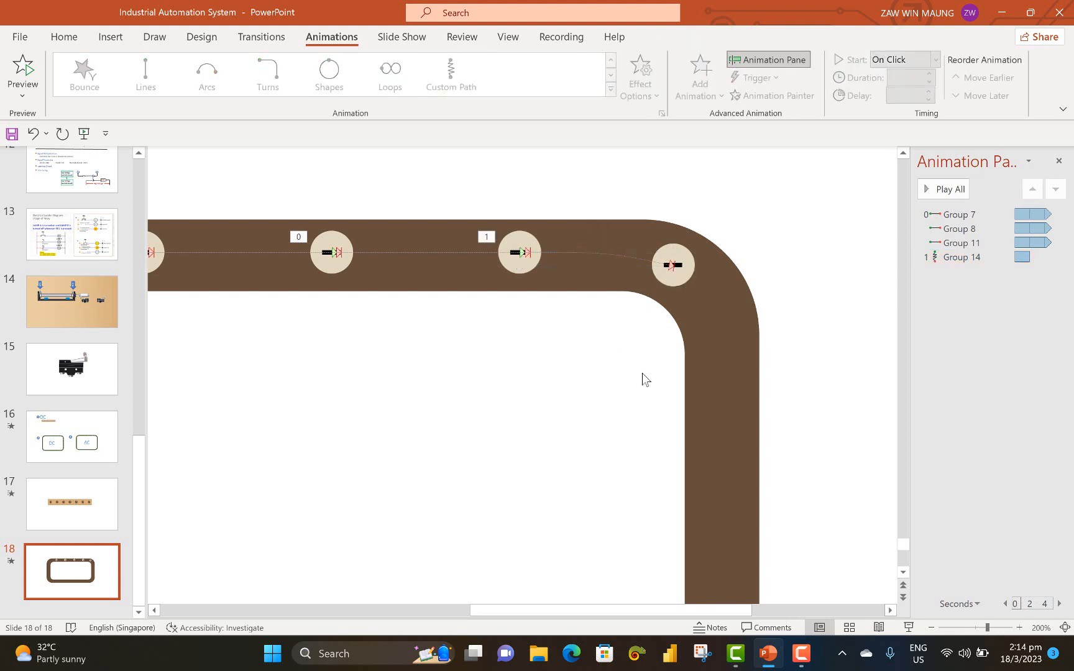
# Apply a Custom Path animation to the corner electron, drawn around the bend to the upper part of the track's right side
pyautogui.click(680, 273)
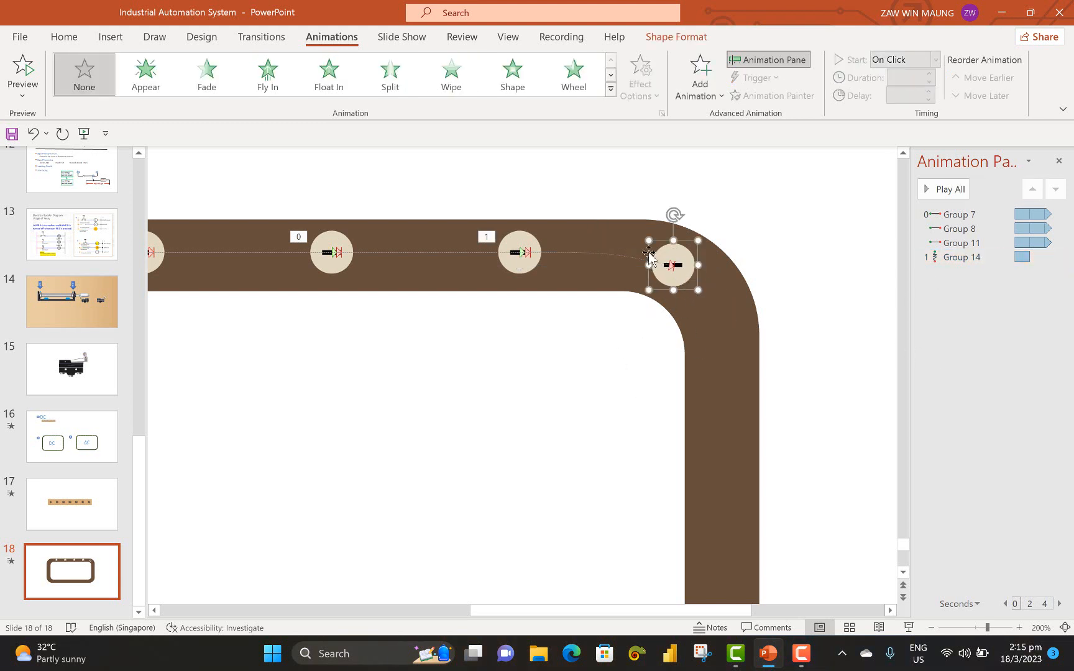
pyautogui.click(611, 89)
pyautogui.scroll(-1, 194, 372)
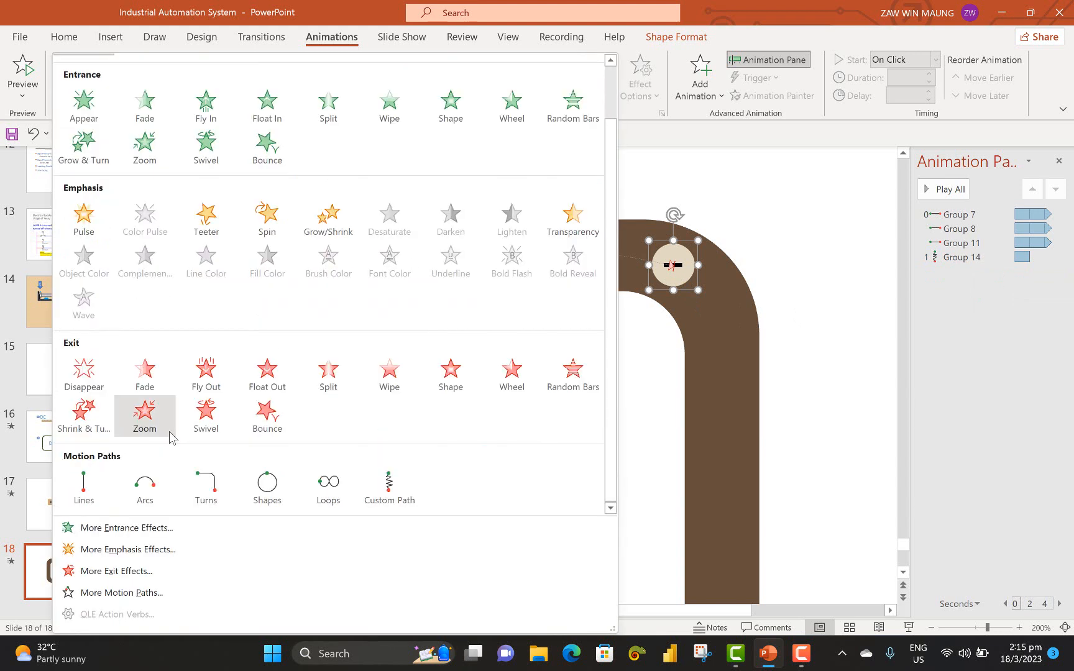
pyautogui.click(386, 491)
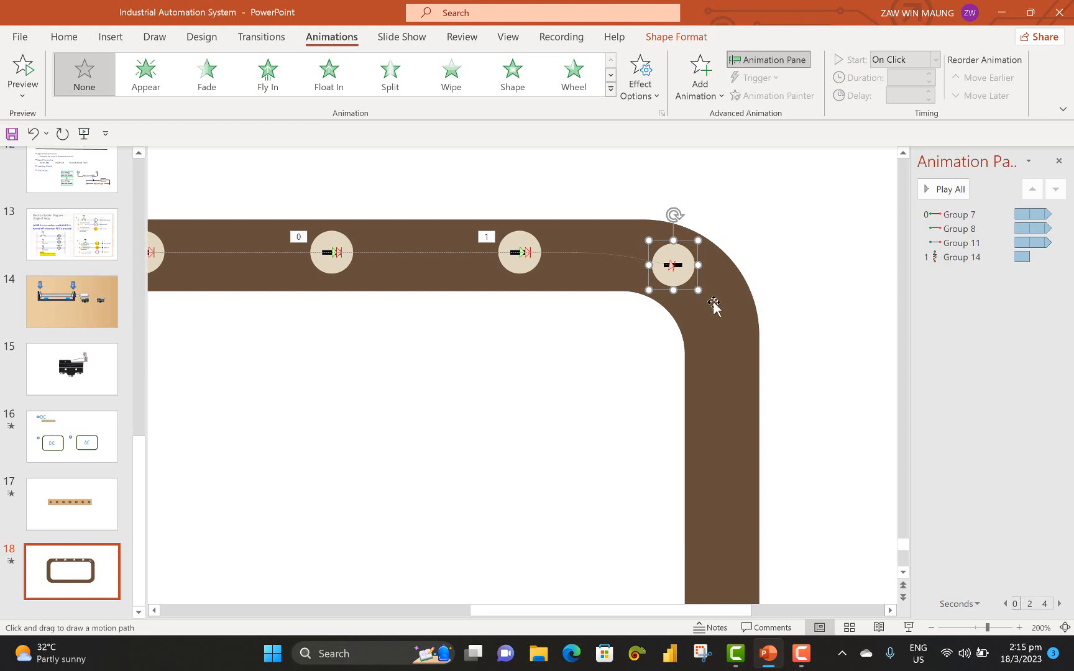
pyautogui.click(611, 89)
pyautogui.click(390, 485)
pyautogui.doubleClick(723, 355)
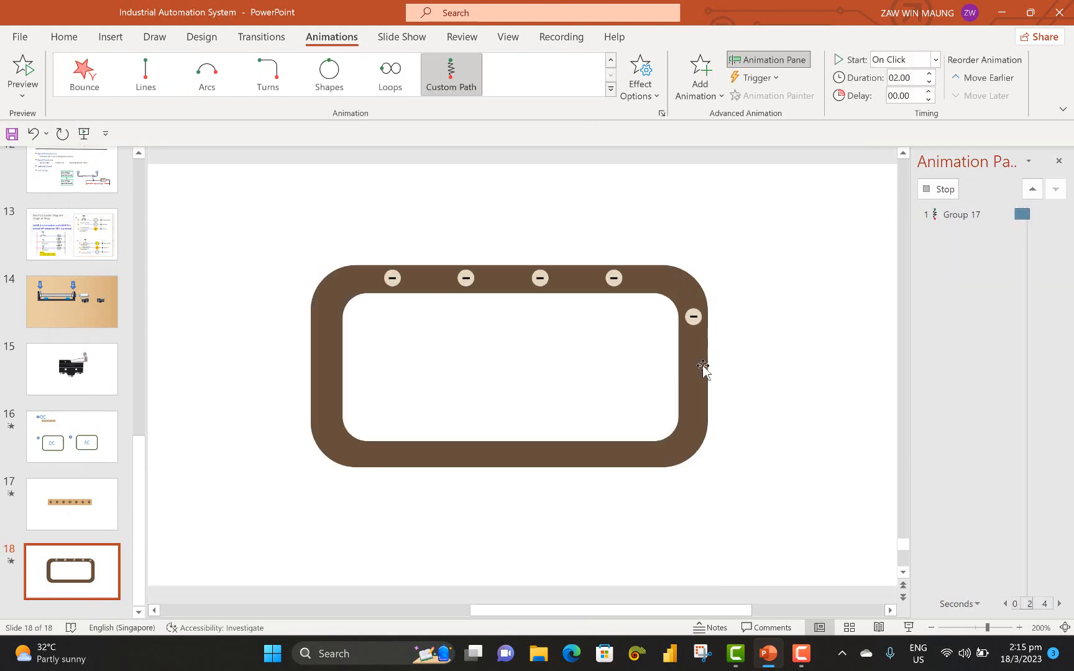
# Edit the points of the corner electron's custom path so it follows the bend of the track
pyautogui.rightClick(718, 299)
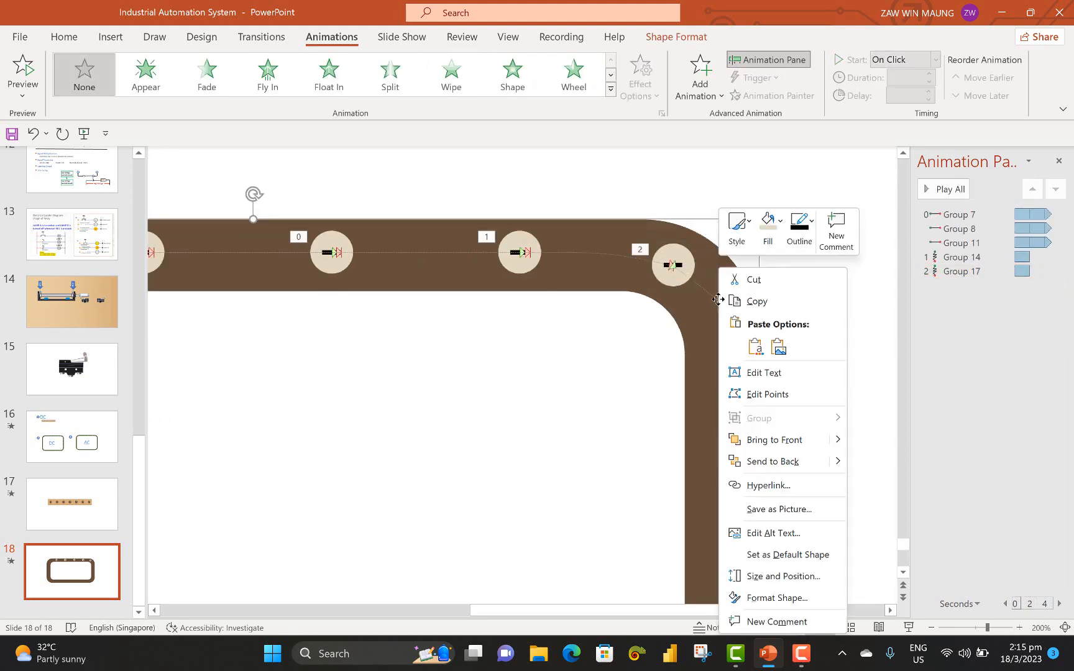
pyautogui.click(630, 375)
pyautogui.rightClick(710, 297)
pyautogui.click(652, 328)
pyautogui.rightClick(688, 276)
pyautogui.click(734, 284)
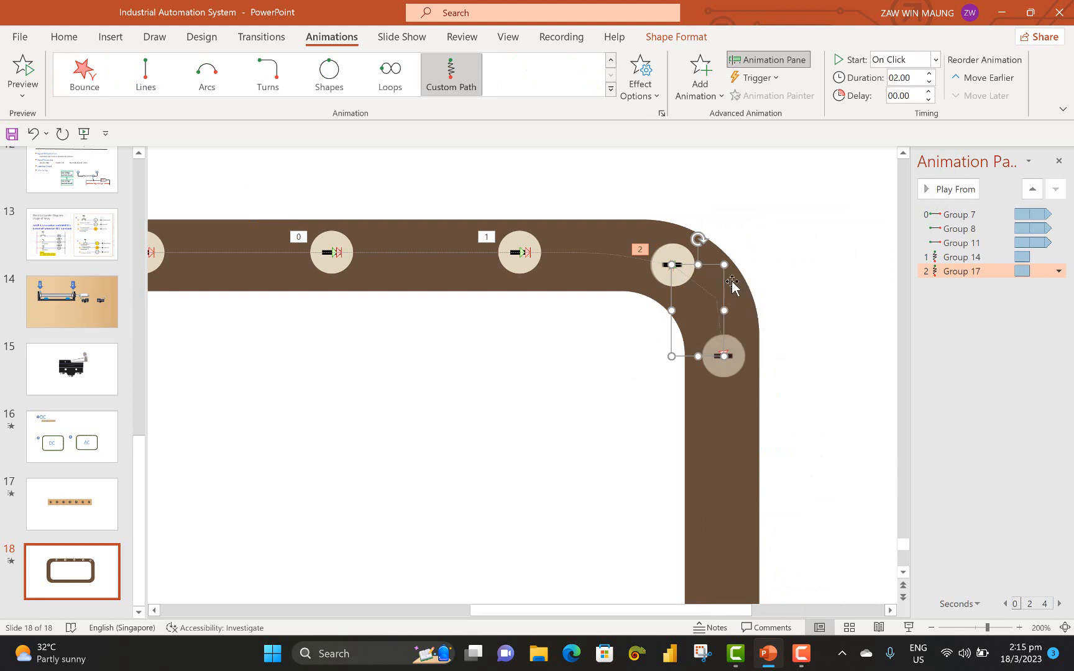
pyautogui.rightClick(716, 298)
pyautogui.click(769, 402)
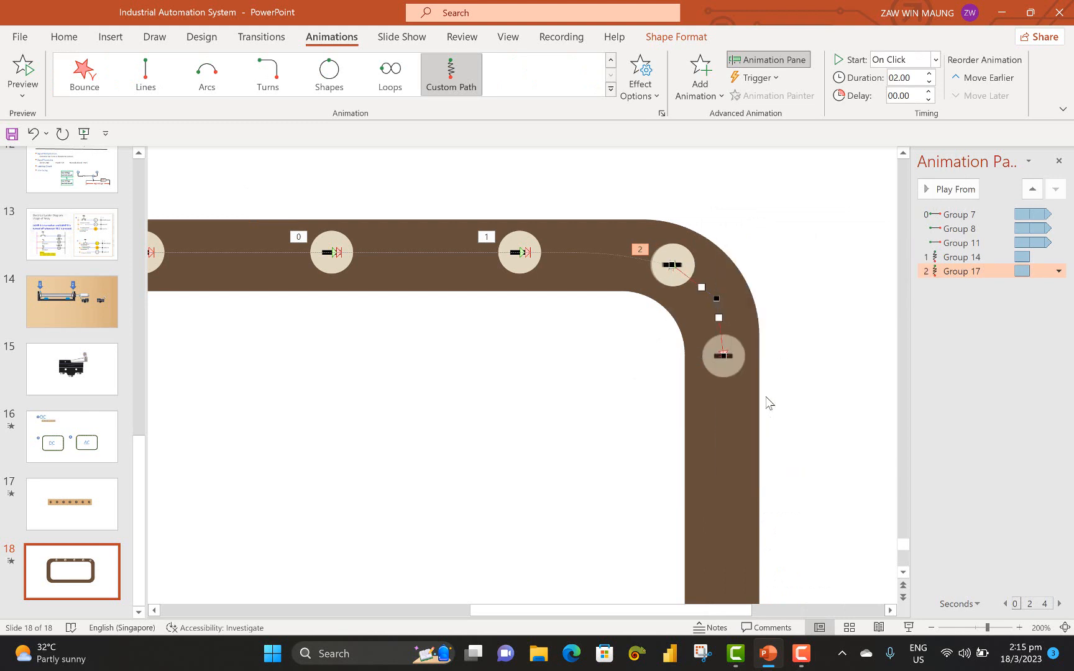
pyautogui.click(599, 401)
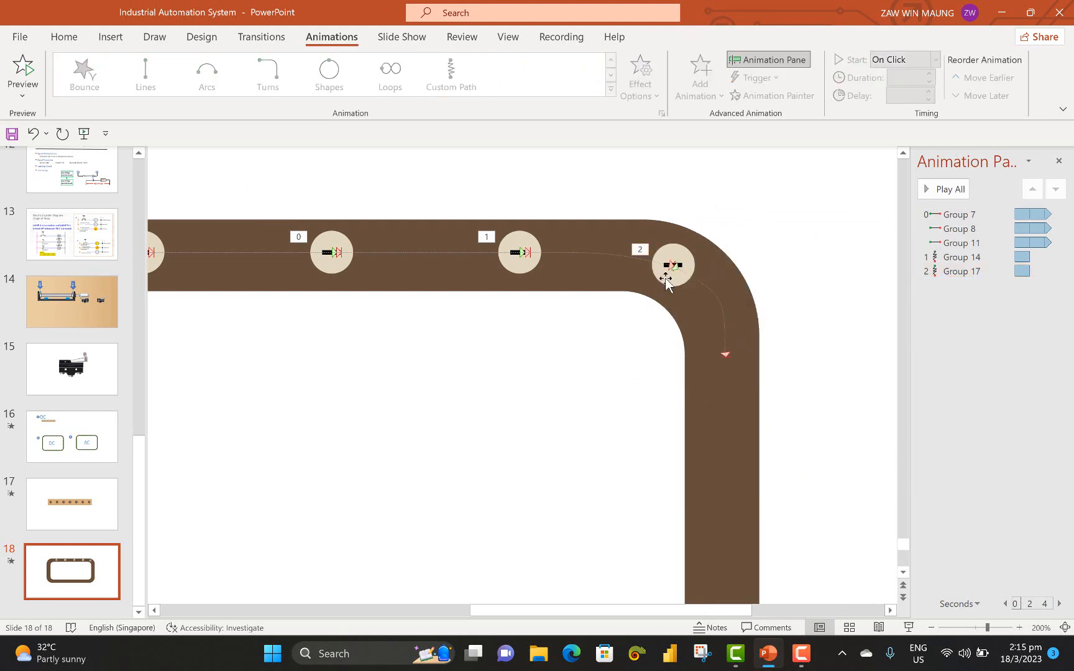
# Nudge the fourth electron slightly to the right along the upper edge of the track
pyautogui.click(665, 282)
pyautogui.click(521, 266)
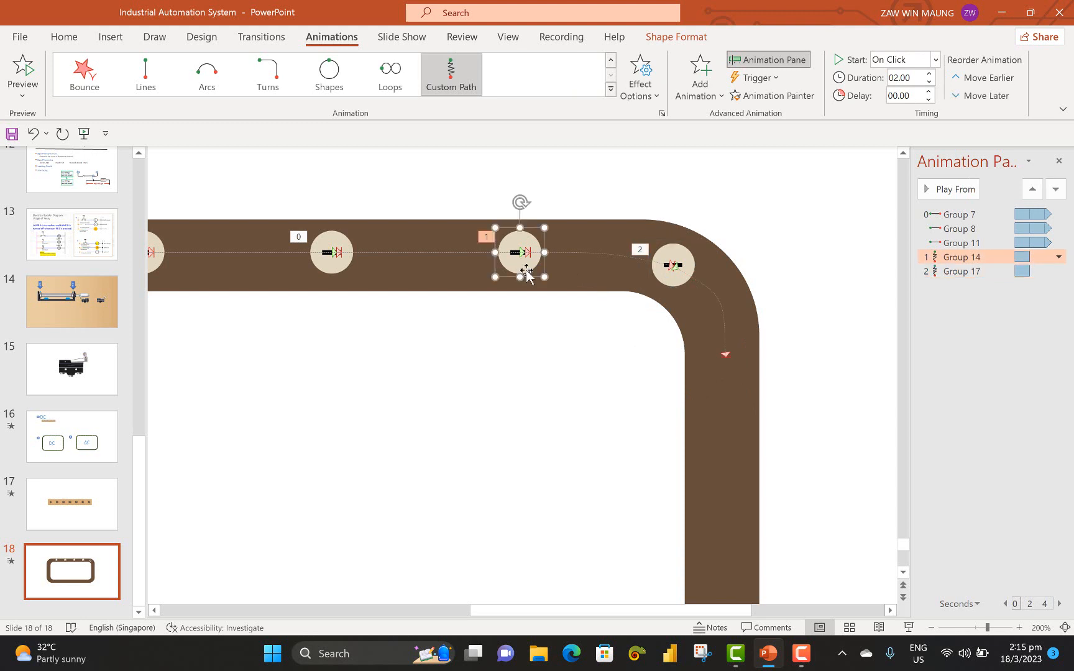
pyautogui.hotkey('ctrl', 'Right')
pyautogui.hotkey('ctrl', 'Right')
pyautogui.hotkey('ctrl', 'Right')
pyautogui.hotkey('ctrl', 'Right')
pyautogui.hotkey('ctrl', 'Right')
pyautogui.hotkey('ctrl', 'Right')
pyautogui.hotkey('ctrl', 'Right')
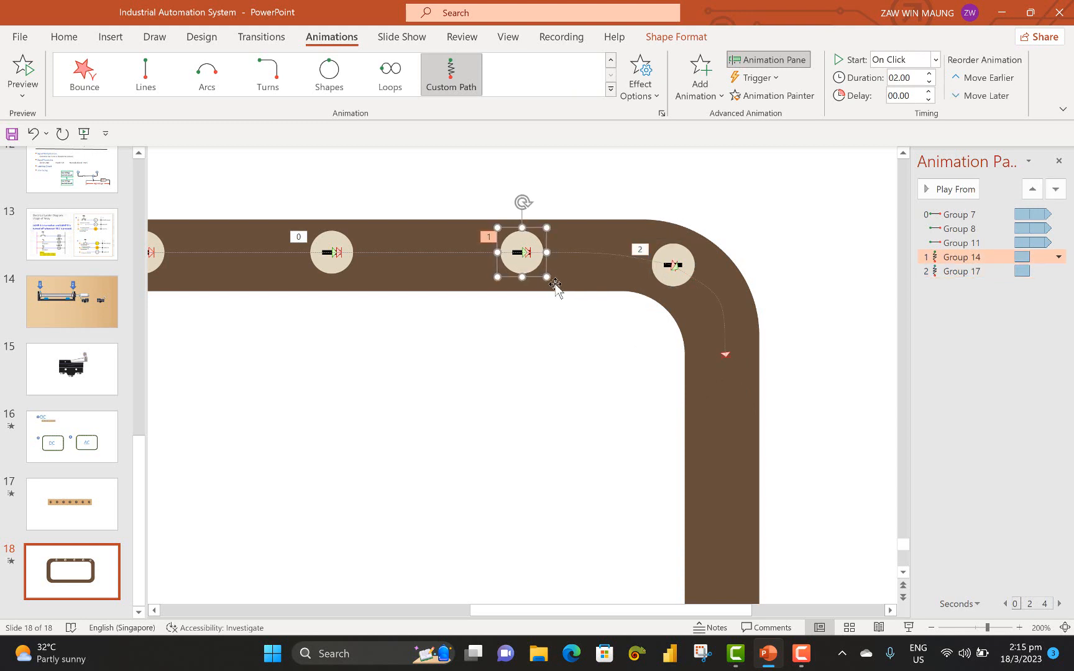
pyautogui.hotkey('ctrl', 'Right')
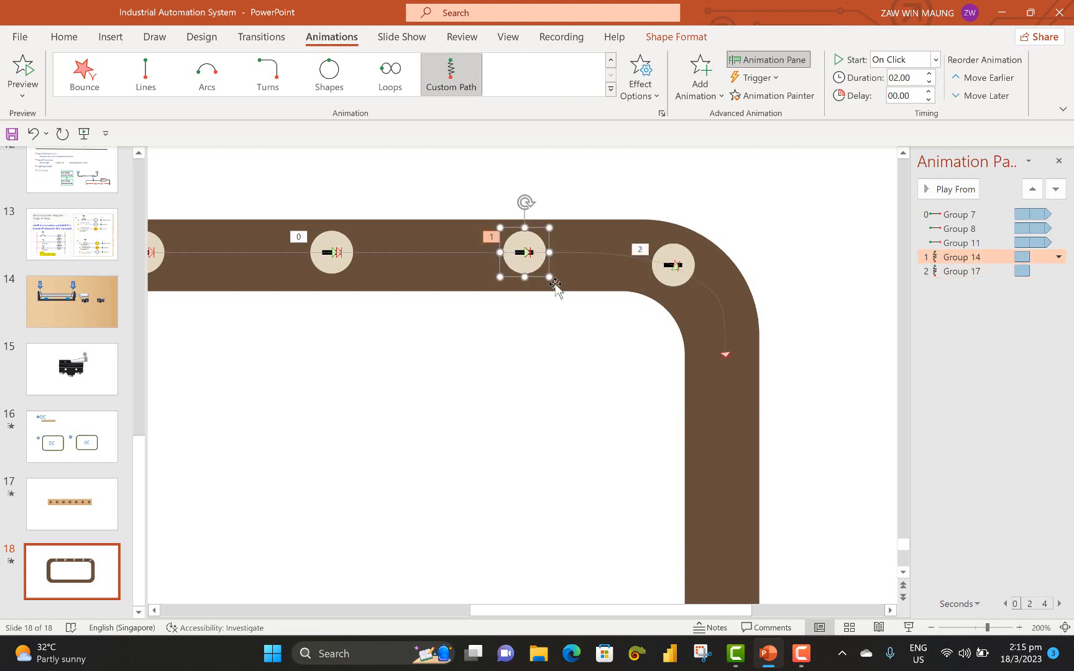
# Refine the points of the corner electron's path, smoothing its curve and centring its end on the track's right side
pyautogui.click(724, 325)
pyautogui.rightClick(720, 304)
pyautogui.click(761, 313)
pyautogui.click(676, 265)
pyautogui.moveTo(689, 277); pyautogui.dragTo(693, 274)
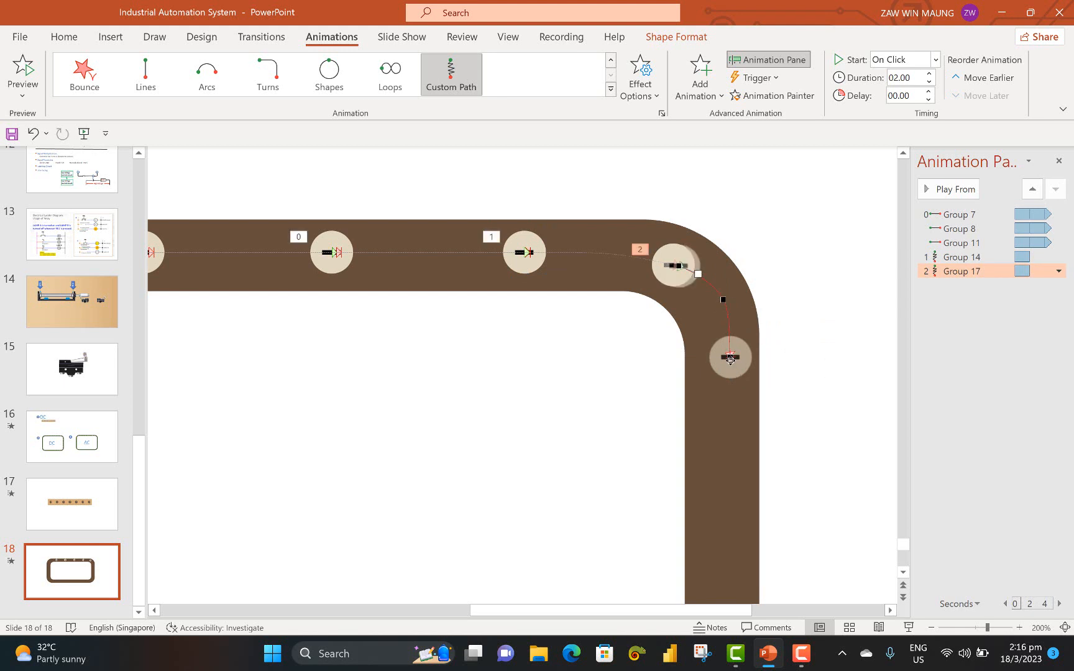
pyautogui.moveTo(731, 356); pyautogui.dragTo(724, 356)
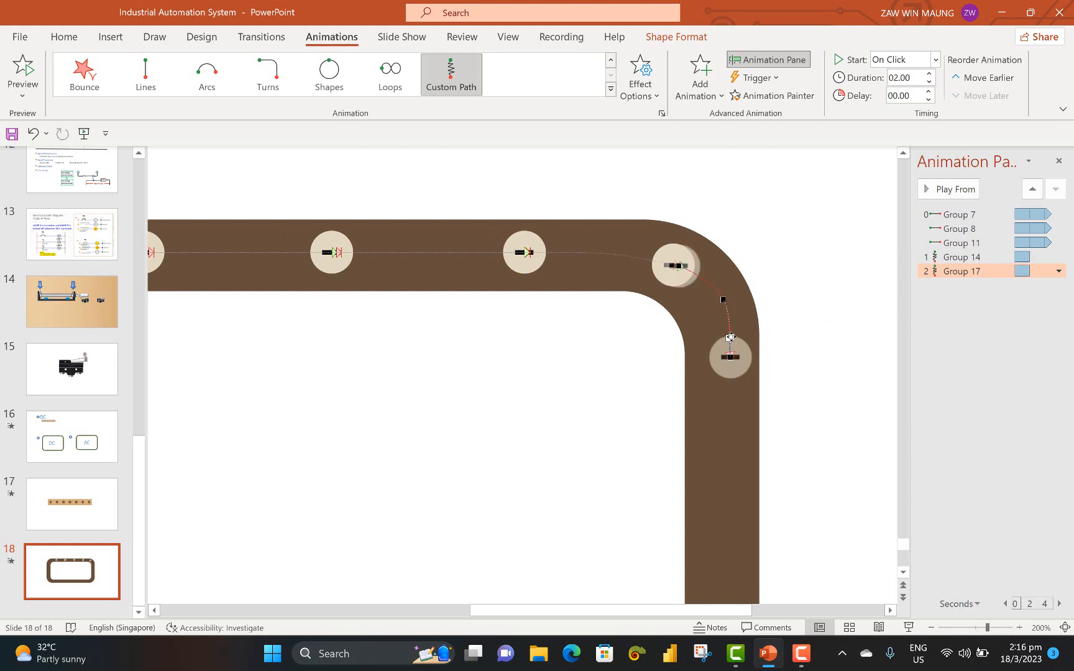
pyautogui.click(610, 389)
pyautogui.click(801, 652)
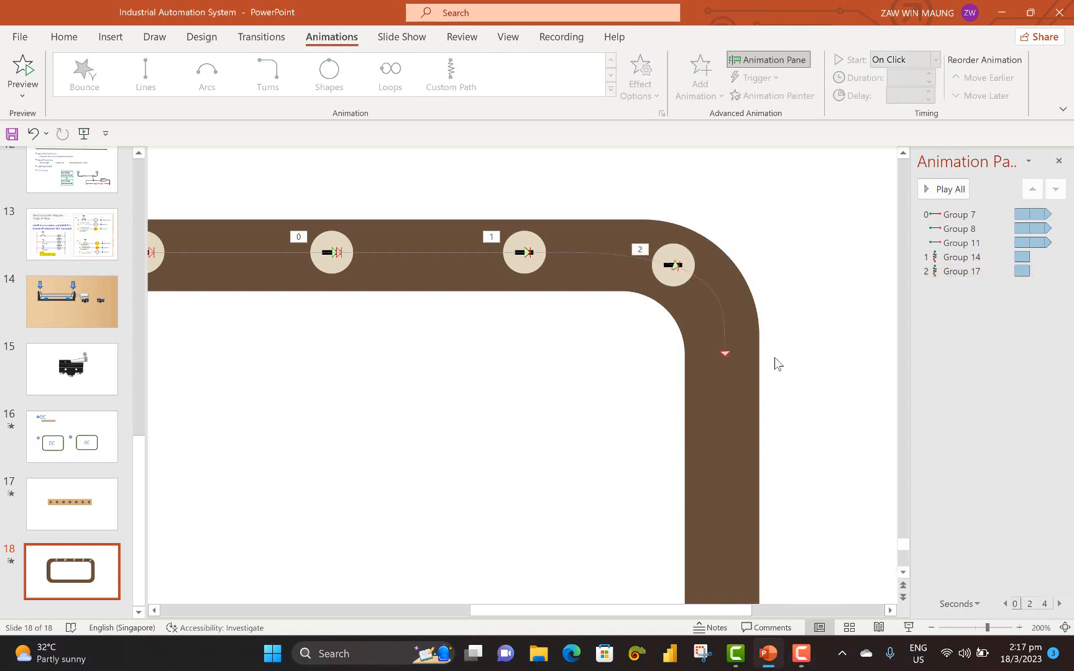
# Place an unanimated copy of the corner electron where that electron's path ends on the track's right side
pyautogui.click(688, 262)
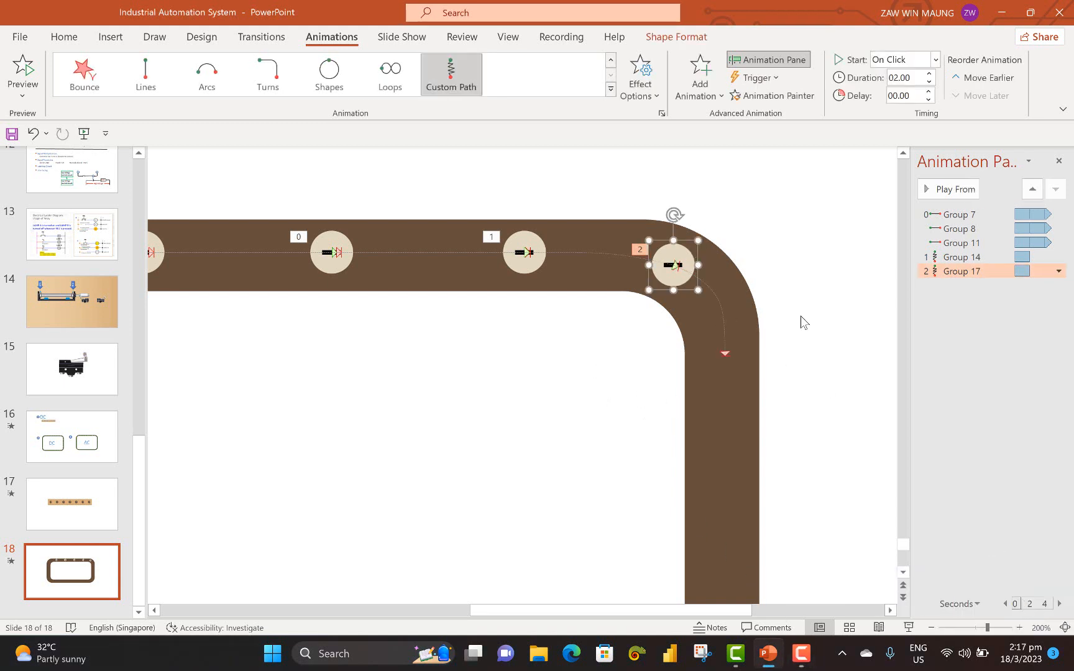
pyautogui.hotkey('ctrl', 'c')
pyautogui.hotkey('ctrl', 'v')
pyautogui.moveTo(686, 307); pyautogui.dragTo(598, 399)
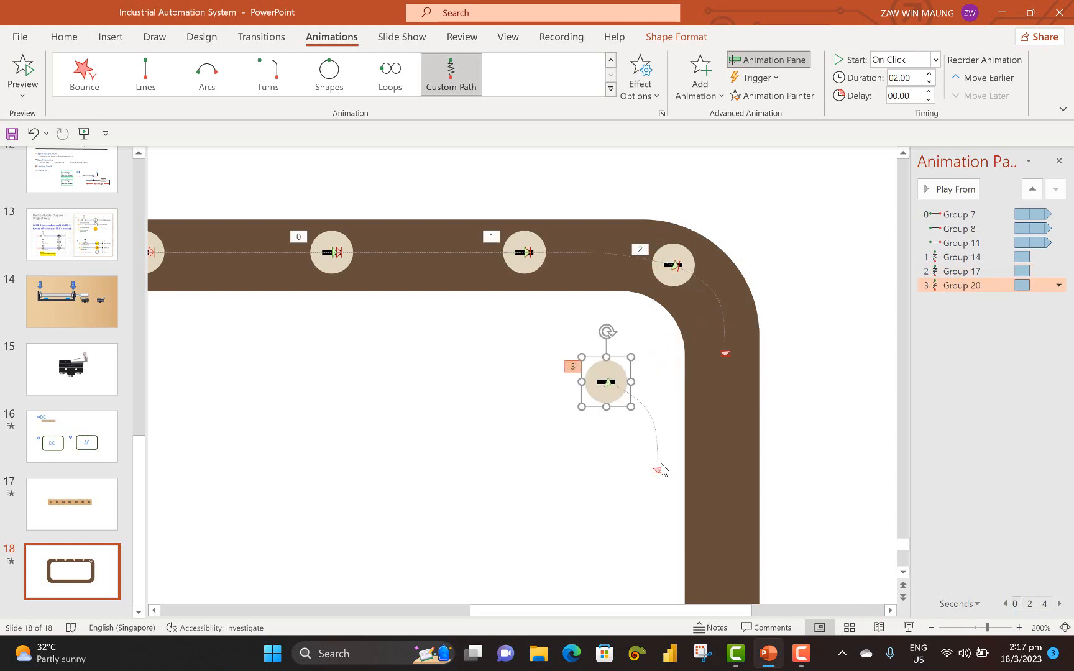
pyautogui.click(1058, 285)
pyautogui.click(989, 402)
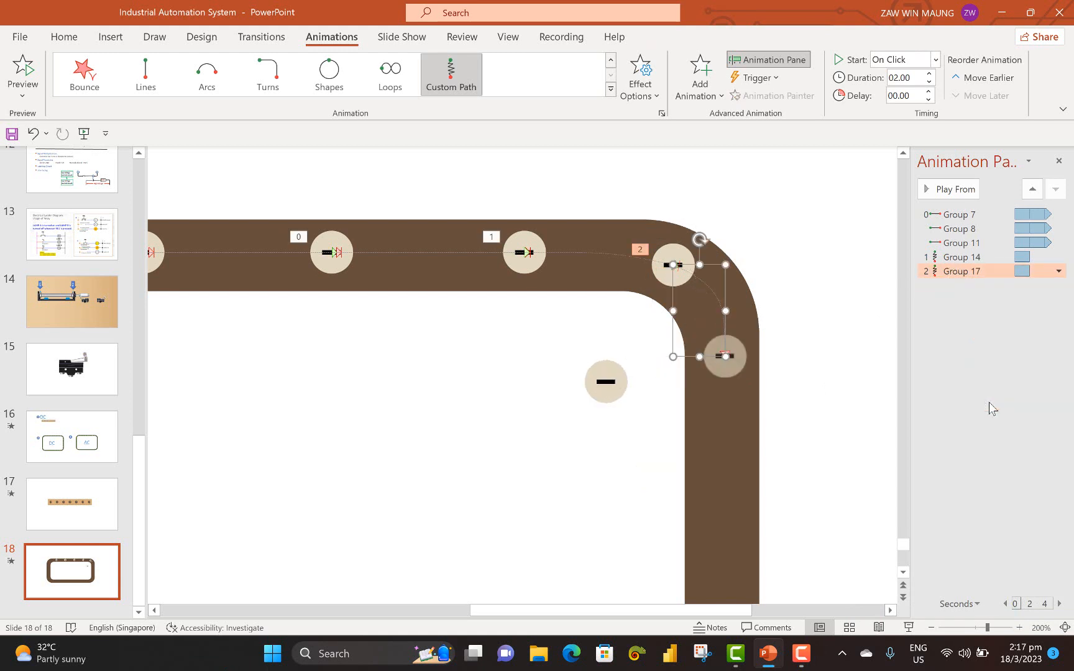
pyautogui.moveTo(611, 395); pyautogui.dragTo(727, 367)
pyautogui.click(834, 375)
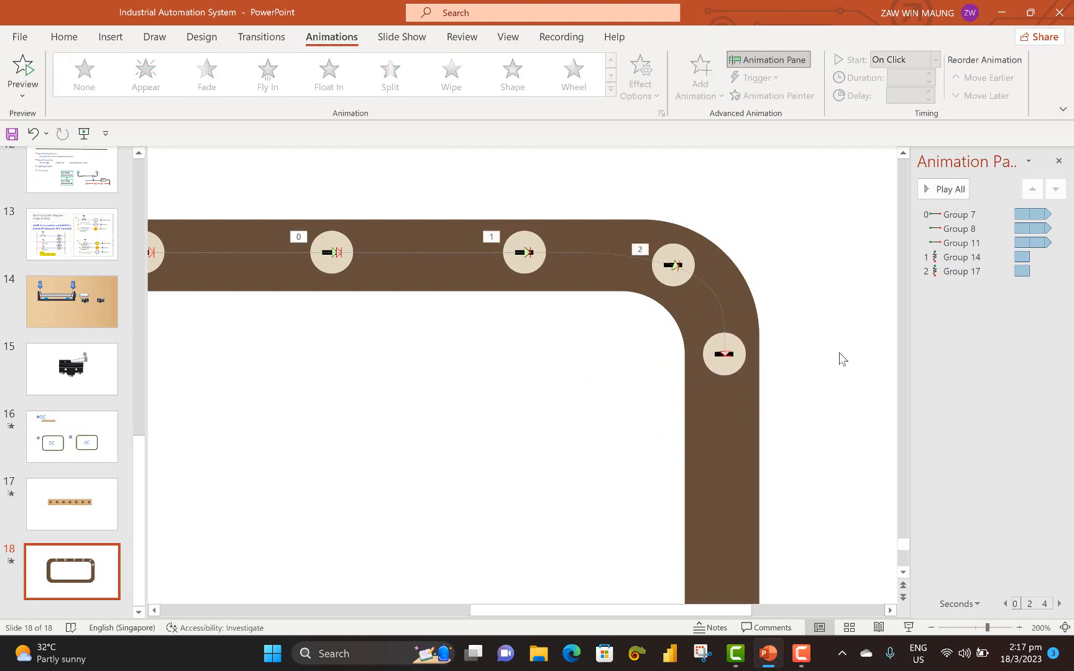
# Apply a downward Lines motion path to the new electron and shorten it to end about halfway down the track's right side
pyautogui.click(726, 371)
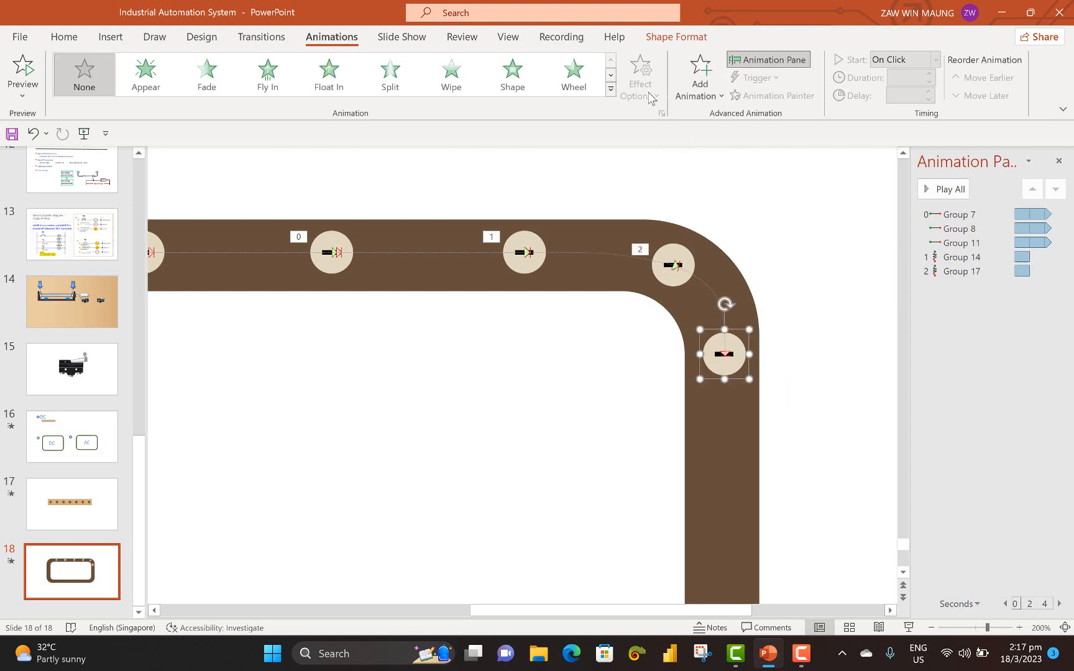
pyautogui.click(610, 89)
pyautogui.scroll(-2, 496, 367)
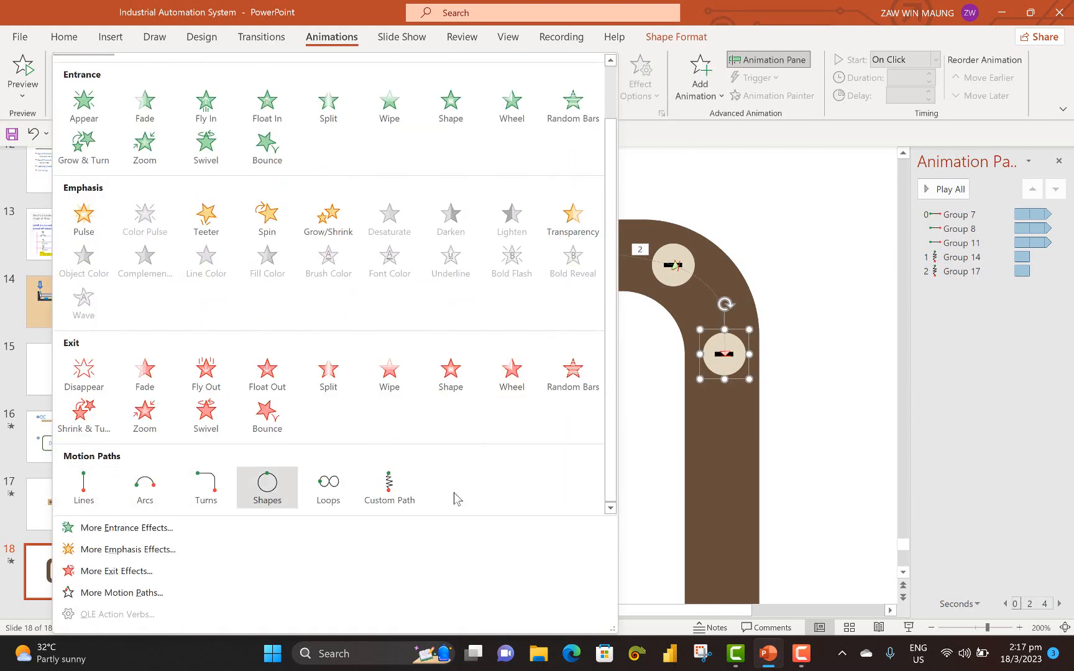
pyautogui.click(84, 486)
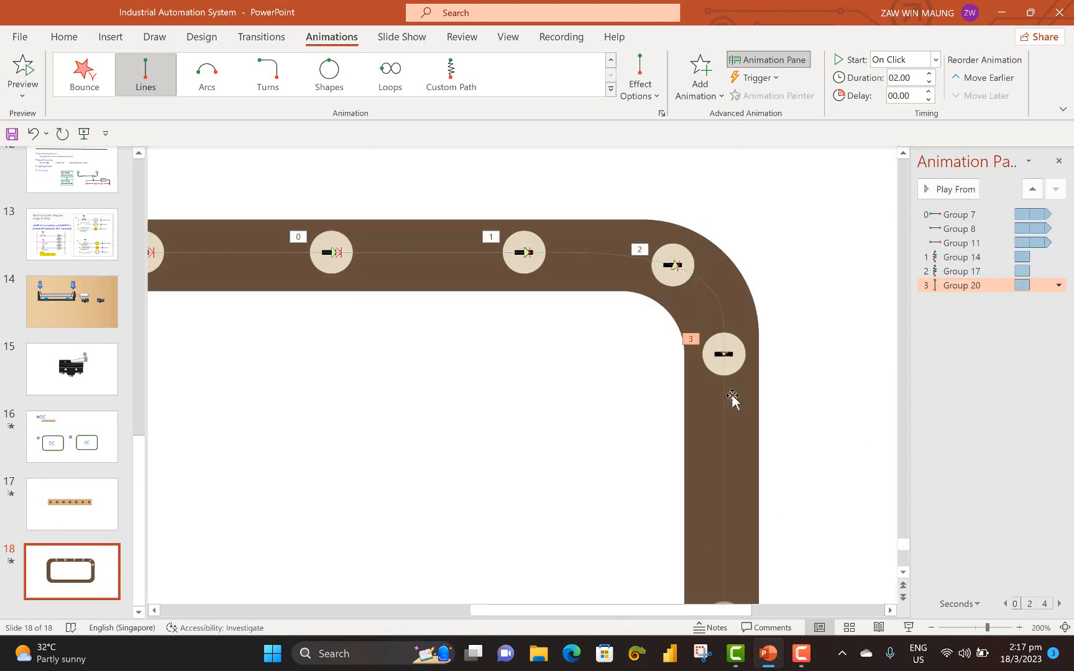
pyautogui.scroll(-2, 727, 466)
pyautogui.moveTo(723, 551); pyautogui.dragTo(723, 406)
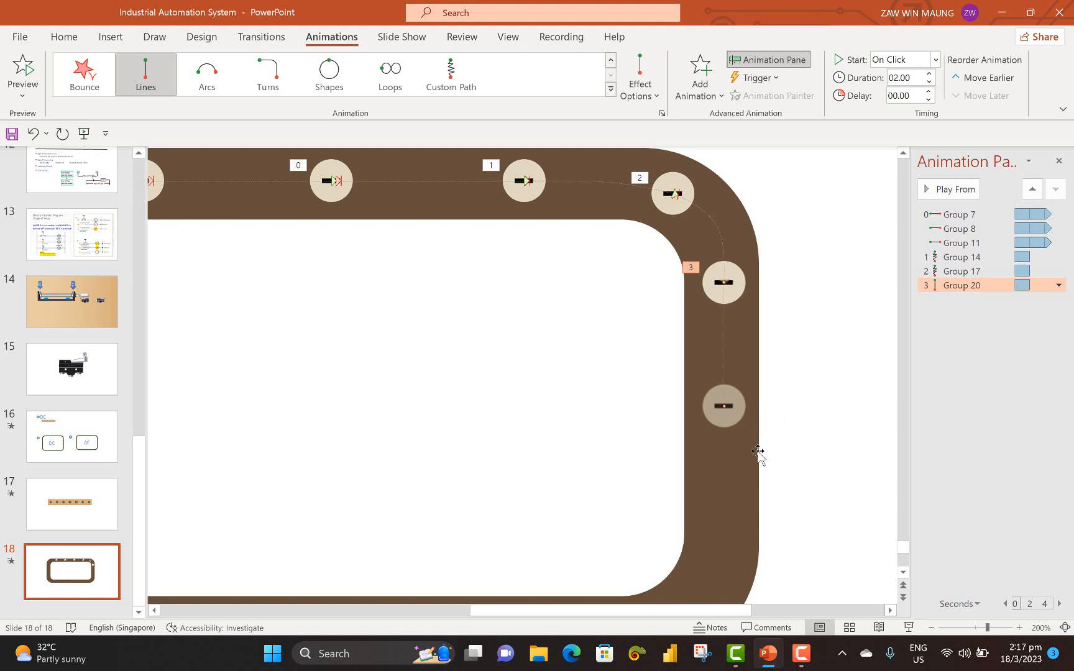
# Set the animations of Group 14, Group 17 and Group 20 to start With Previous
pyautogui.click(989, 258)
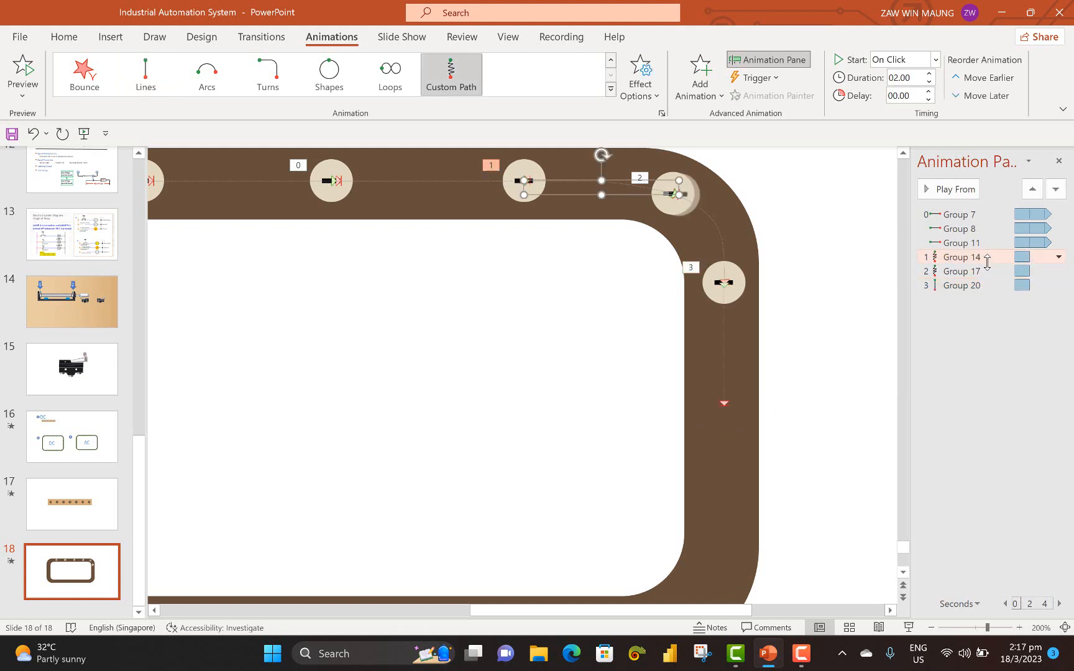
pyautogui.keyDown('shift'); pyautogui.click(987, 285); pyautogui.keyUp('shift')
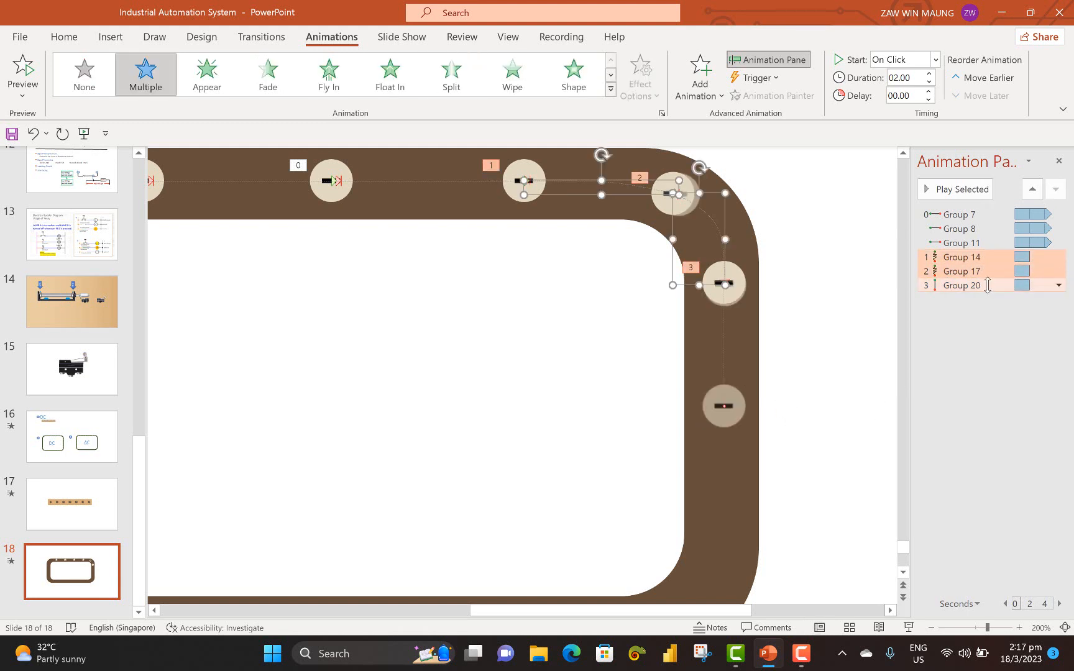
pyautogui.click(1058, 286)
pyautogui.click(1007, 315)
# Set smooth start and smooth end to 0 seconds and repeat to Until Next Click for the Group 14, 17 and 20 animations
pyautogui.click(1058, 285)
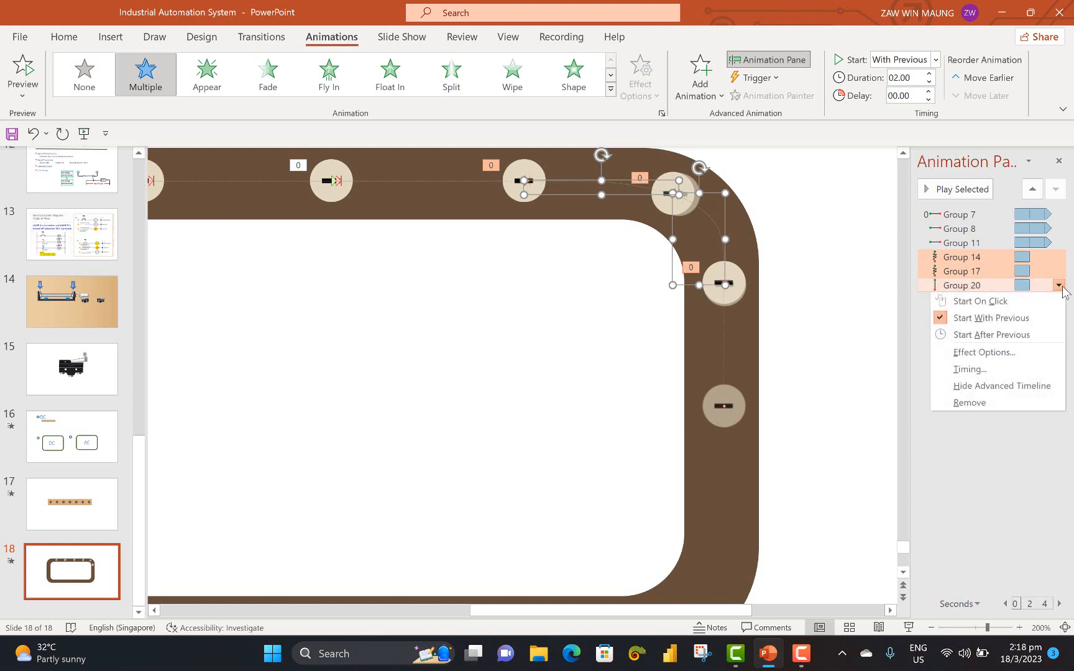
pyautogui.click(967, 371)
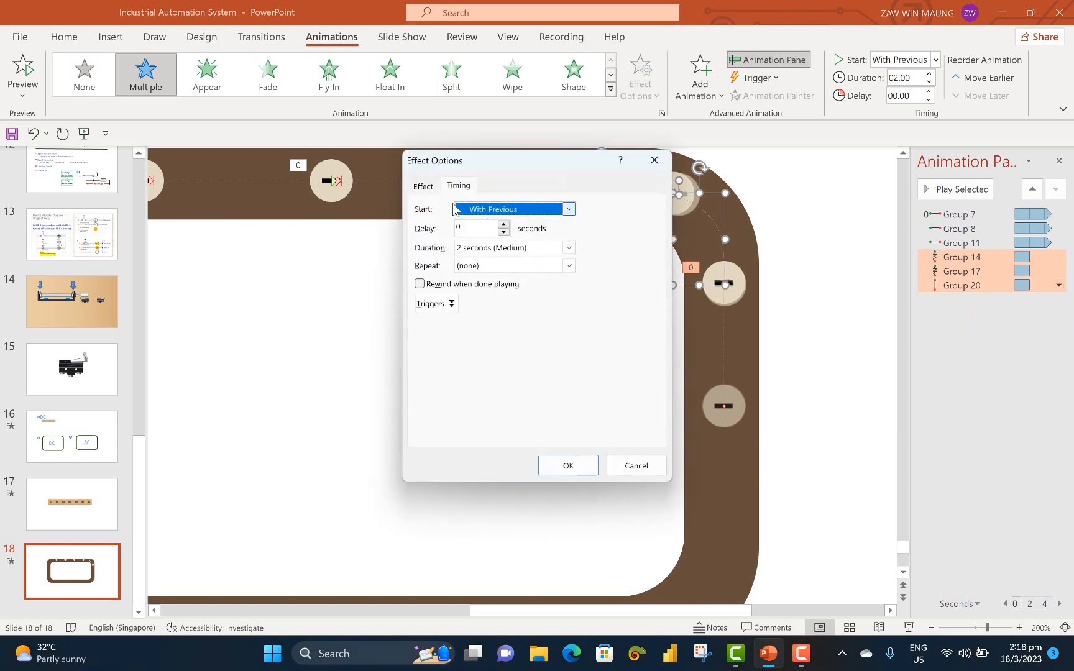
pyautogui.click(427, 186)
pyautogui.moveTo(522, 245); pyautogui.dragTo(495, 306)
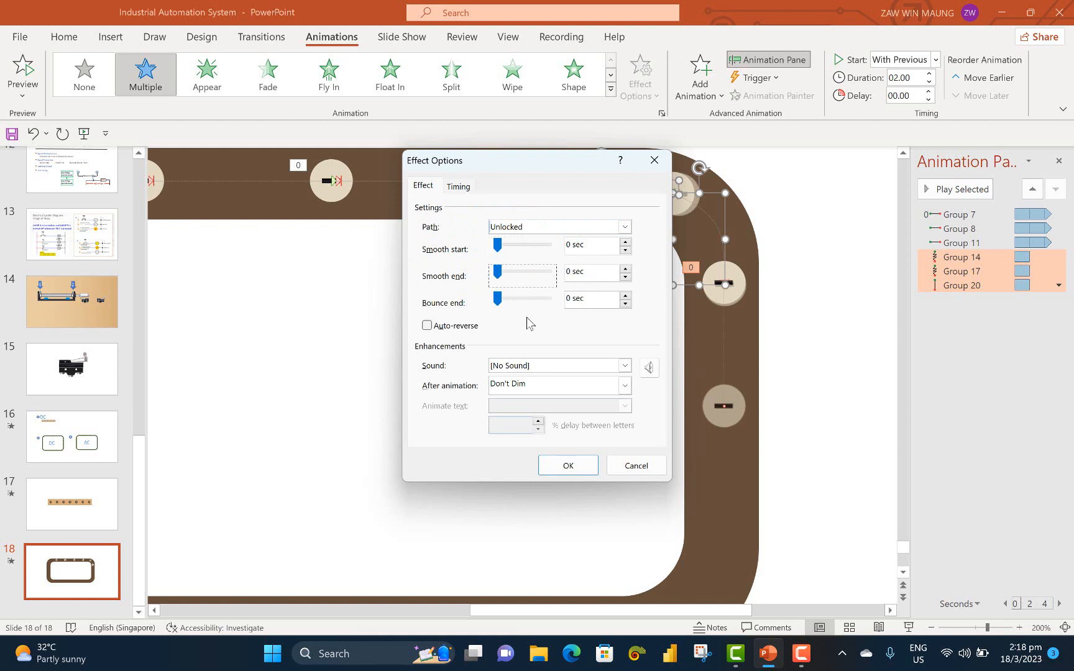
pyautogui.click(459, 188)
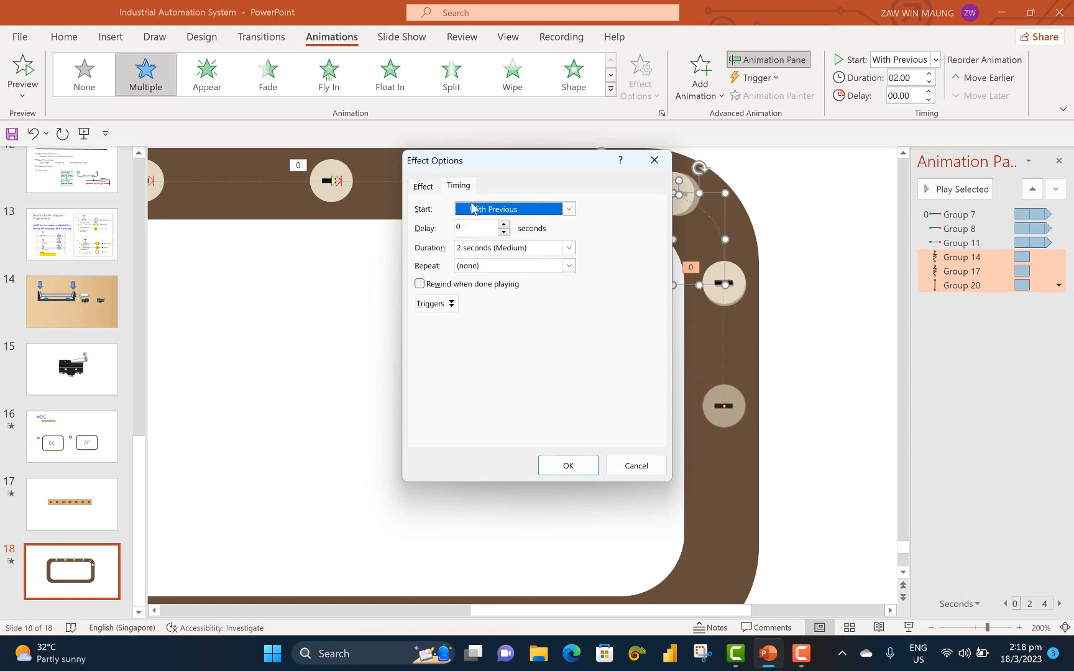
pyautogui.click(569, 265)
pyautogui.click(510, 346)
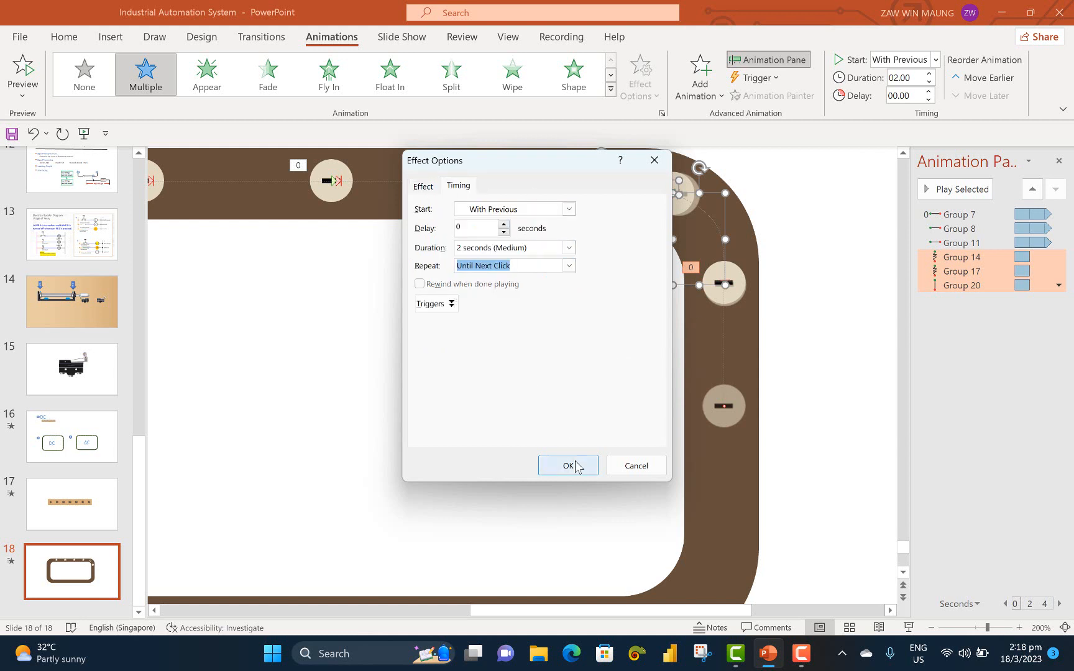
pyautogui.click(574, 463)
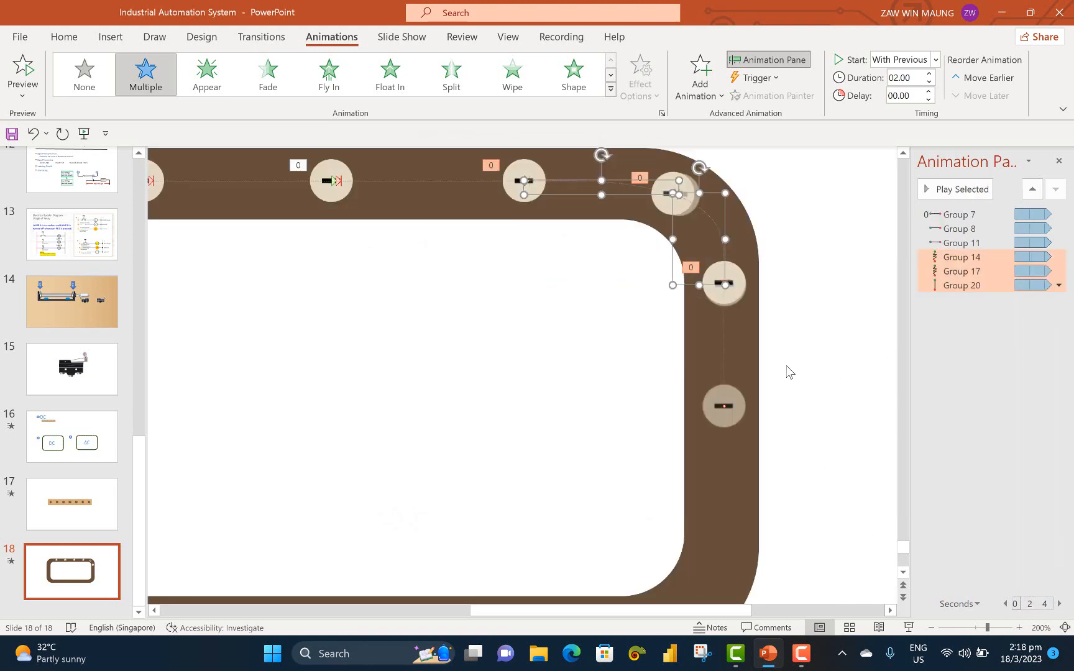
# Nudge the electron with the downward path on the track's right side slightly upward
pyautogui.scroll(-2, 808, 361)
pyautogui.click(729, 244)
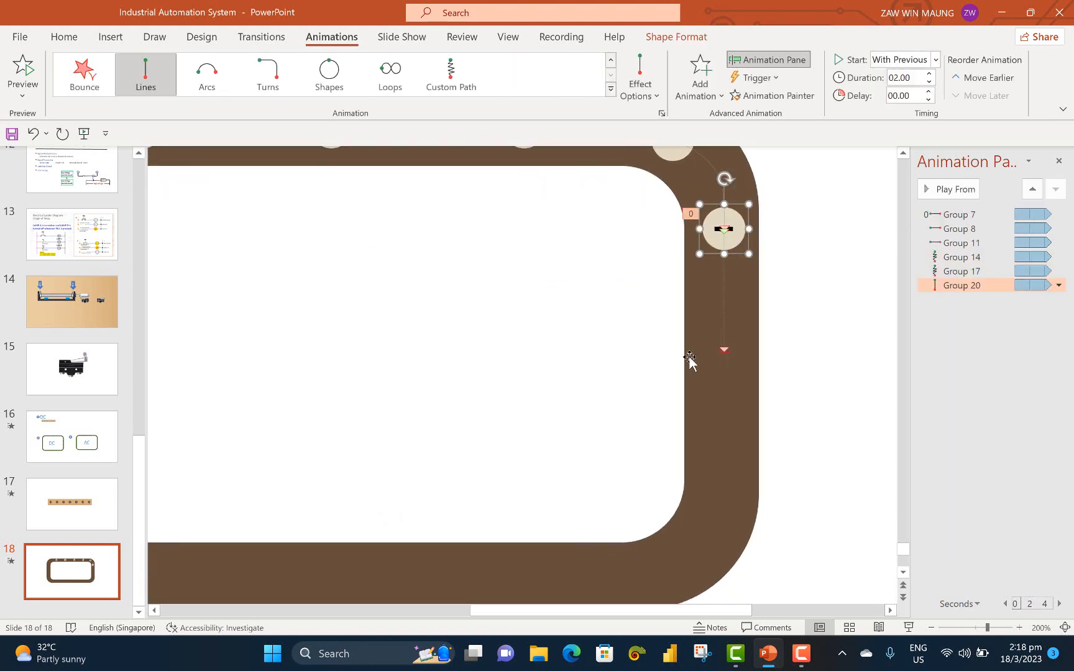
pyautogui.hotkey('ctrl', 'Up')
pyautogui.hotkey('ctrl', 'Up')
pyautogui.hotkey('ctrl', 'Up')
pyautogui.hotkey('ctrl', 'Up')
pyautogui.hotkey('ctrl', 'Up')
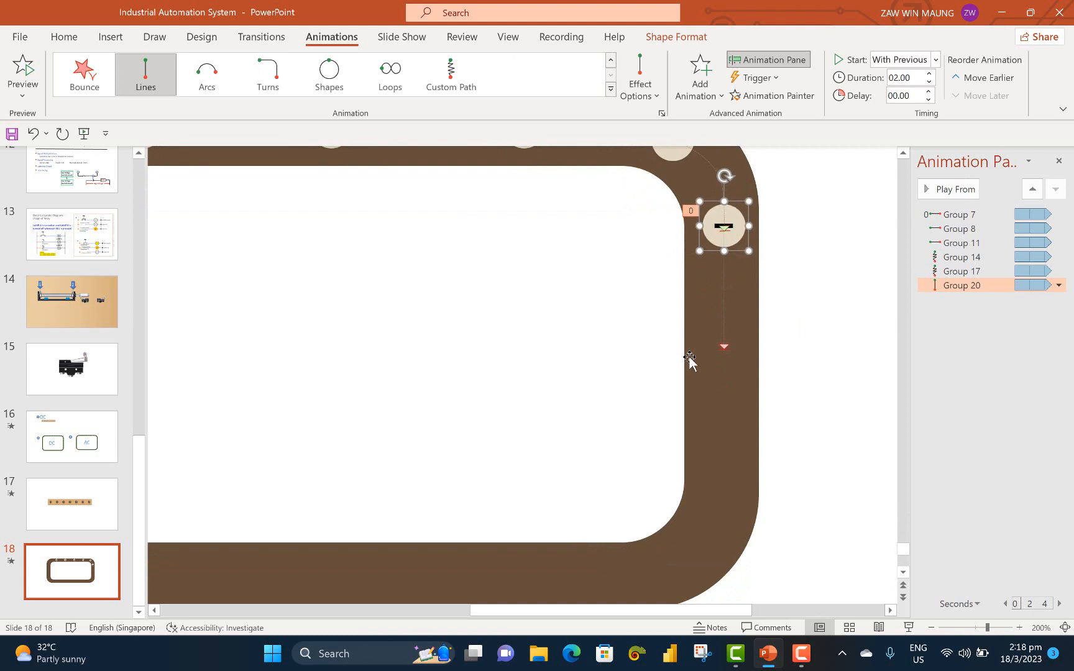
# Duplicate that electron with its downward motion path and place the copy where the original's path ends
pyautogui.hotkey('ctrl', 'd')
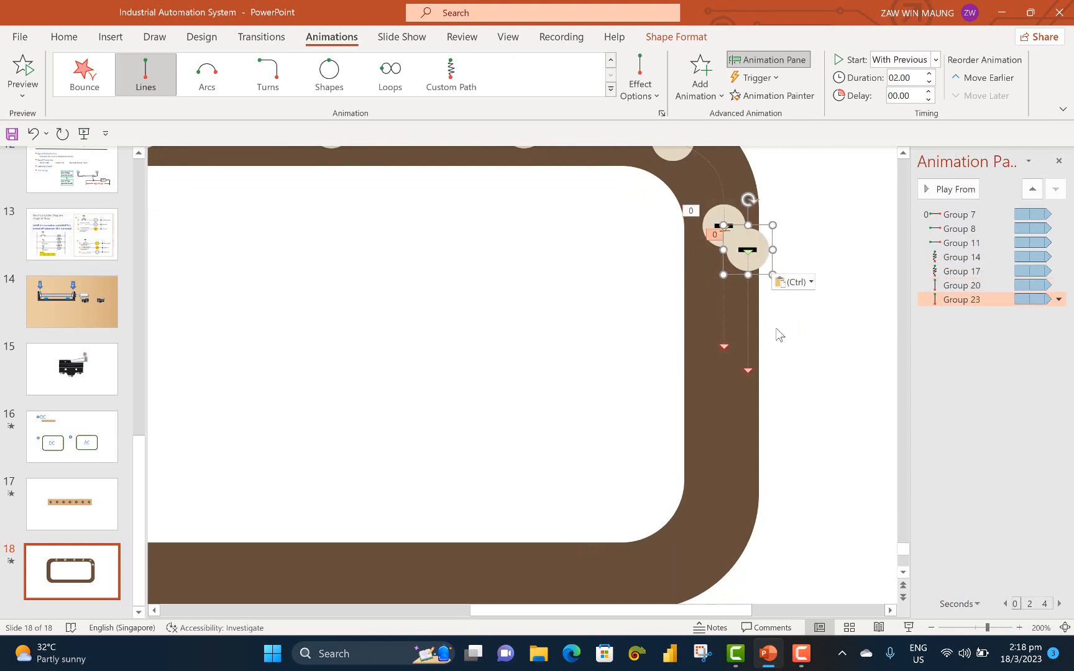
pyautogui.moveTo(757, 260); pyautogui.dragTo(733, 355)
pyautogui.hotkey('ctrl', 'Up')
pyautogui.hotkey('ctrl', 'Up')
pyautogui.hotkey('ctrl', 'Up')
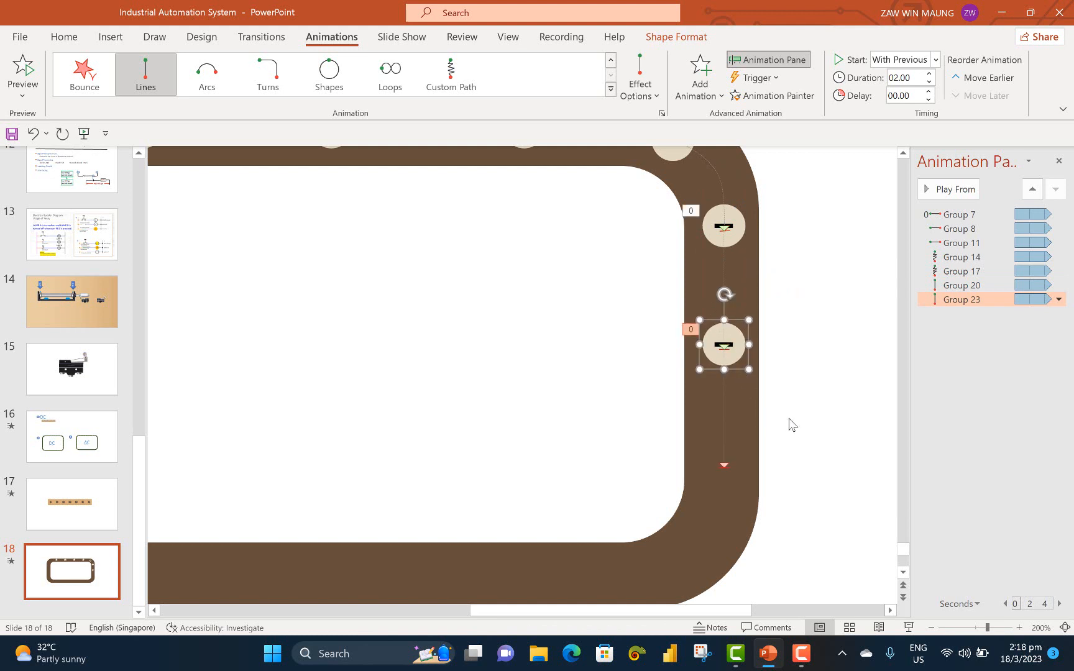
# Place another electron copy at the end of the second downward path and remove the copy's animation
pyautogui.hotkey('ctrl', 'v')
pyautogui.press('ctrl')
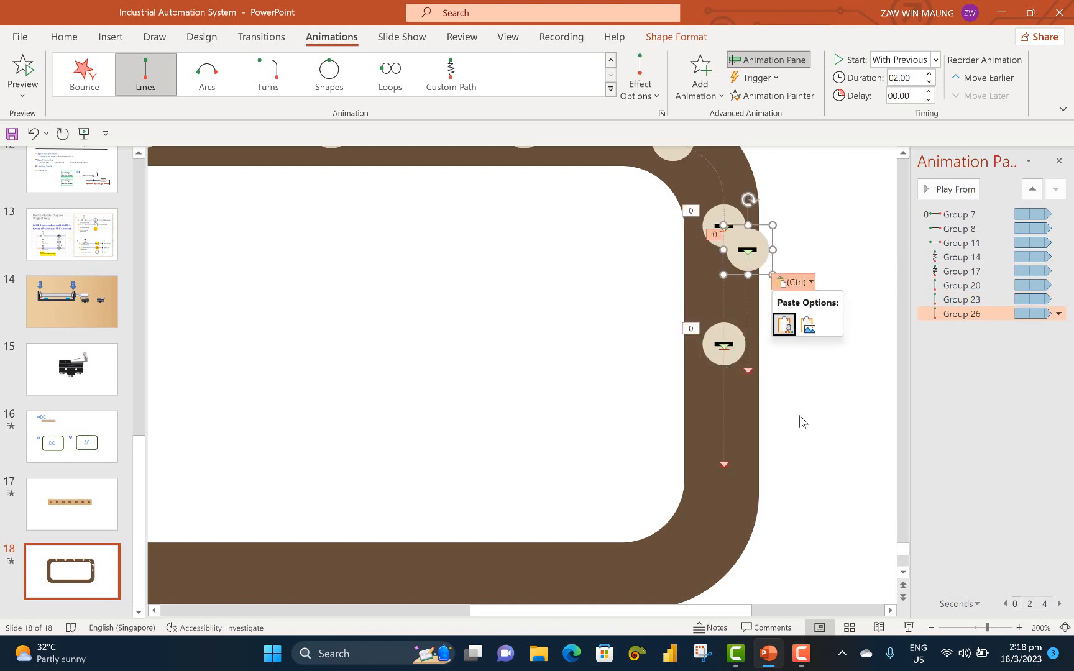
pyautogui.moveTo(750, 261); pyautogui.dragTo(747, 468)
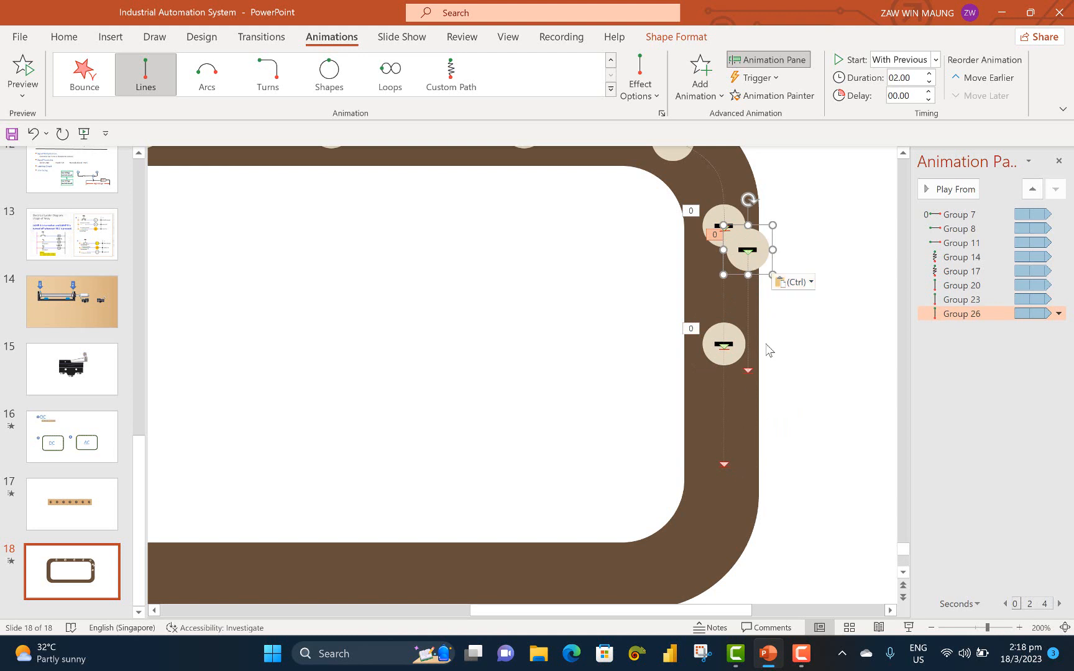
pyautogui.moveTo(761, 256); pyautogui.dragTo(737, 466)
pyautogui.hotkey('ctrl', 'z')
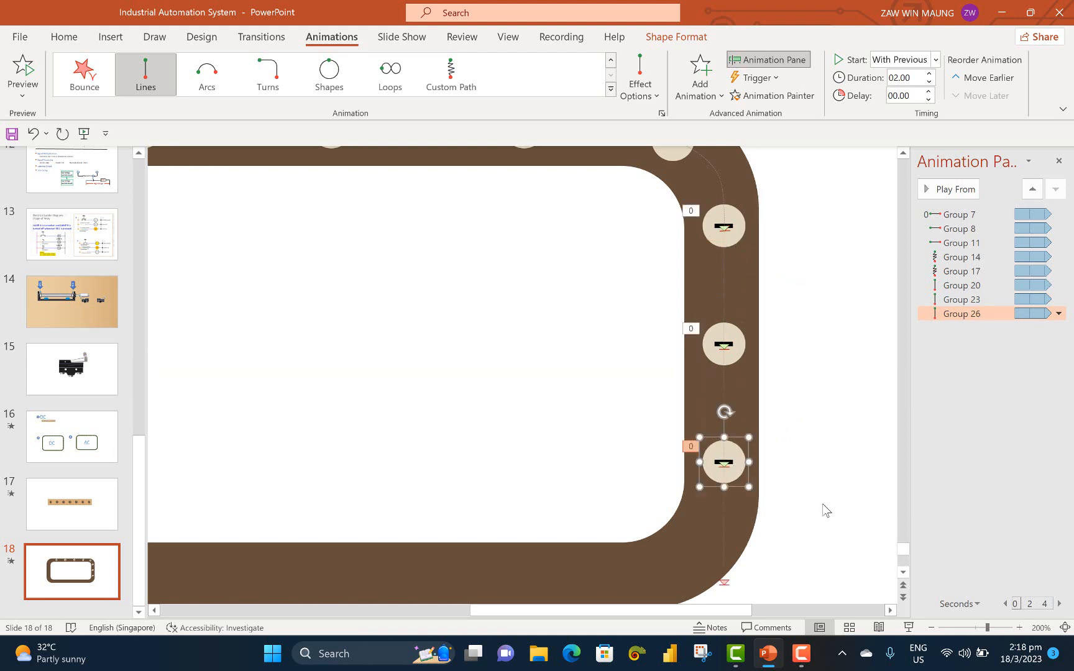
pyautogui.click(1058, 313)
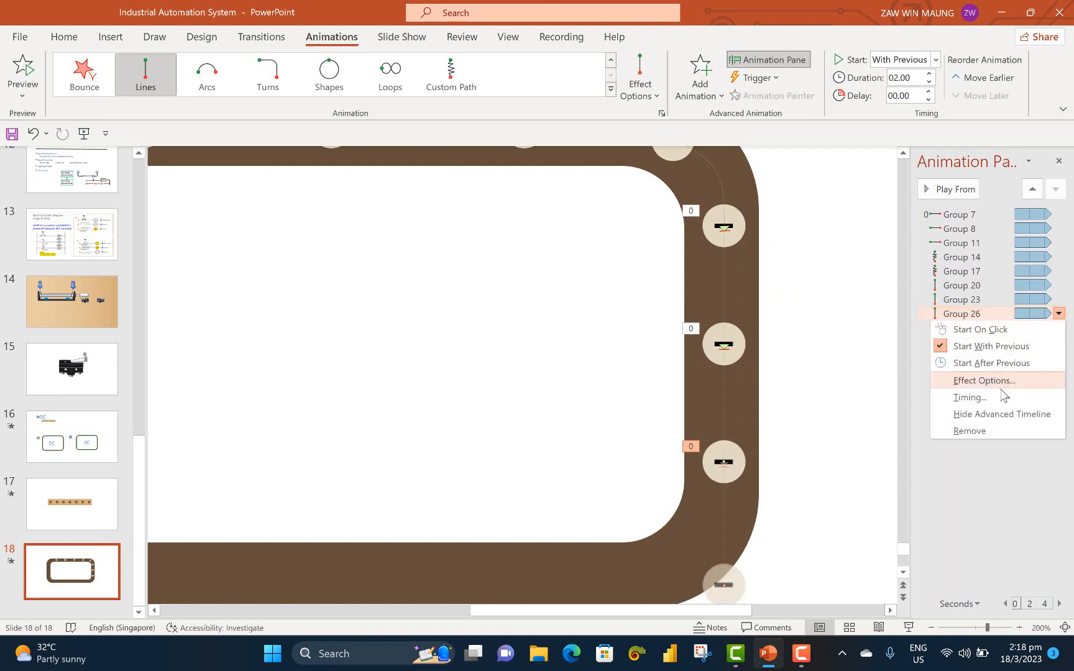
pyautogui.click(952, 432)
# Draw a Custom Path for the unanimated electron around the track's lower-right corner, ending at the start of the bottom side
pyautogui.scroll(-3, 847, 423)
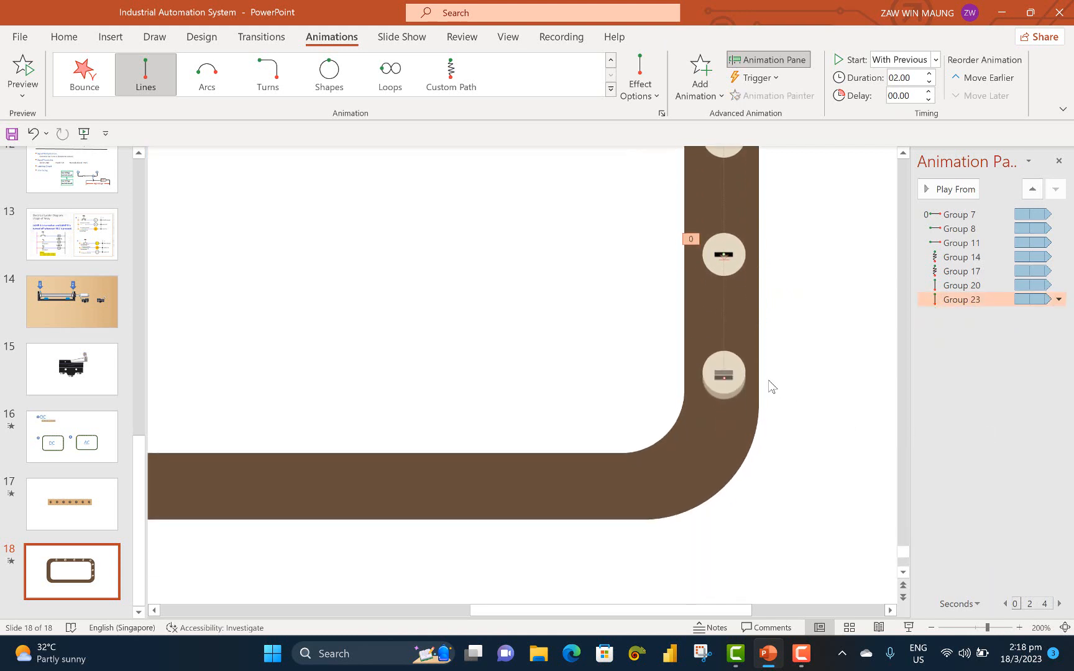
pyautogui.click(741, 381)
pyautogui.click(610, 88)
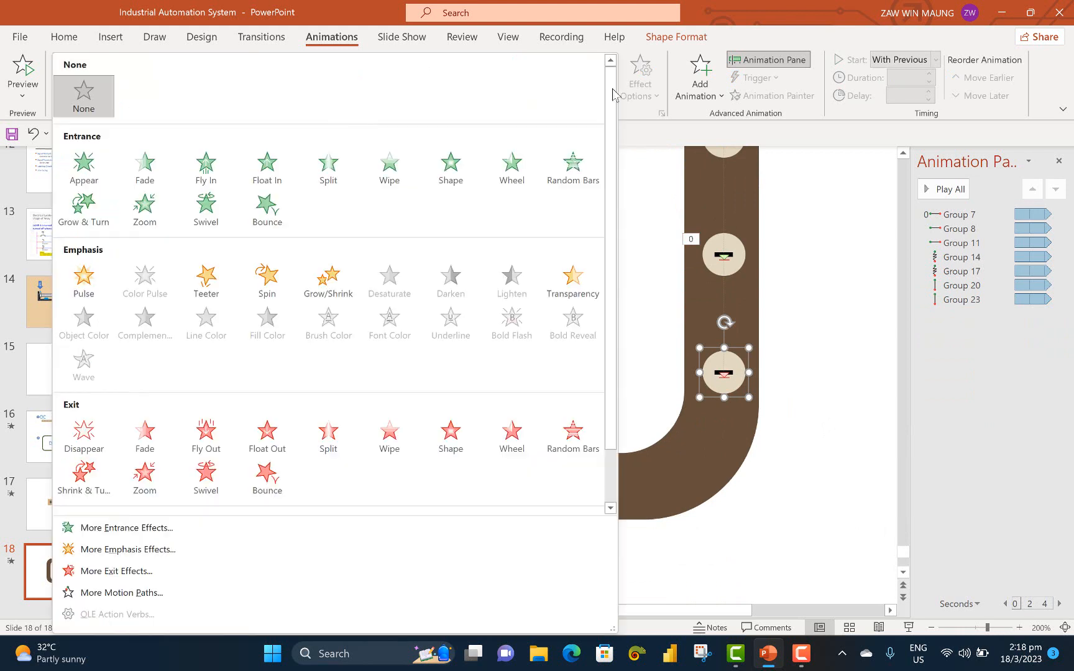
pyautogui.scroll(-1, 350, 391)
pyautogui.click(381, 488)
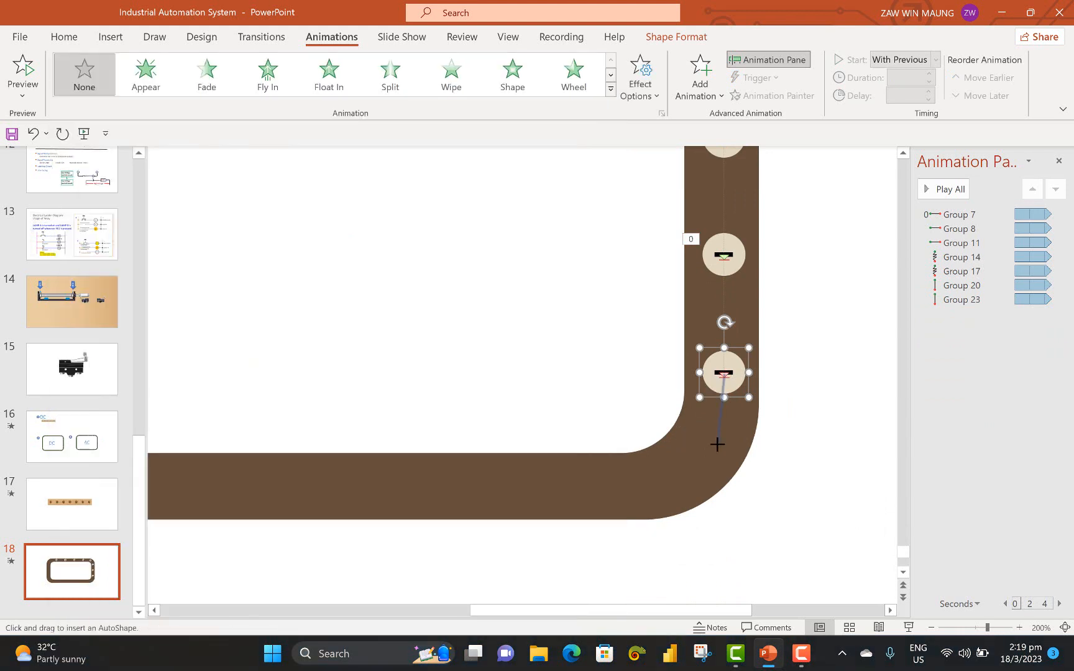
pyautogui.doubleClick(672, 480)
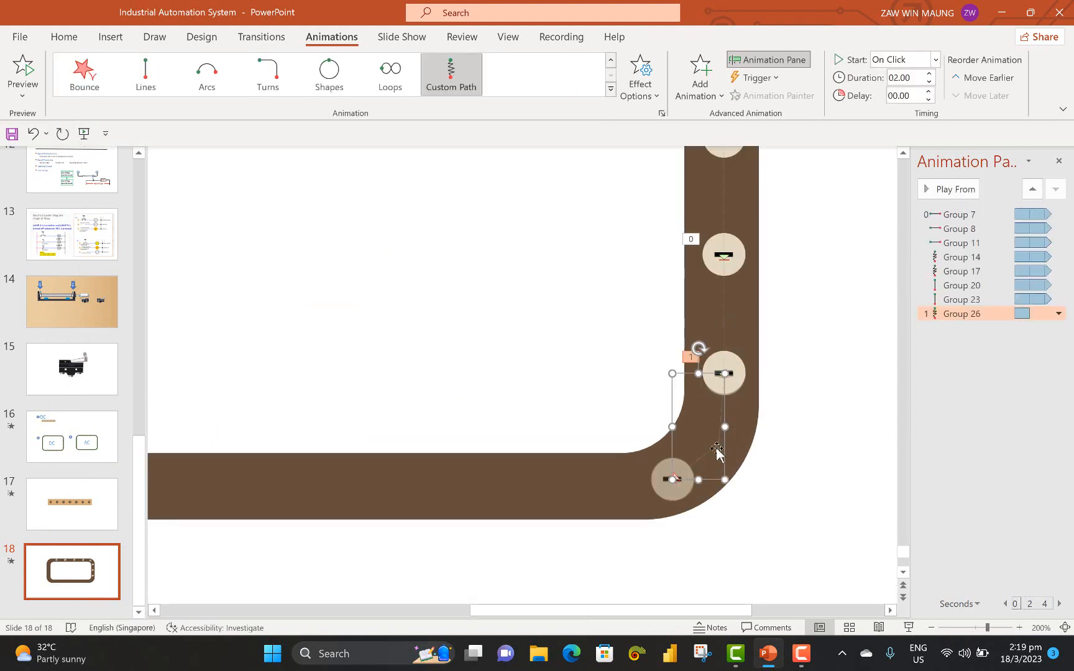
# Edit the points of the lower-right corner path so it curves smoothly along the middle of the track
pyautogui.rightClick(716, 448)
pyautogui.click(710, 449)
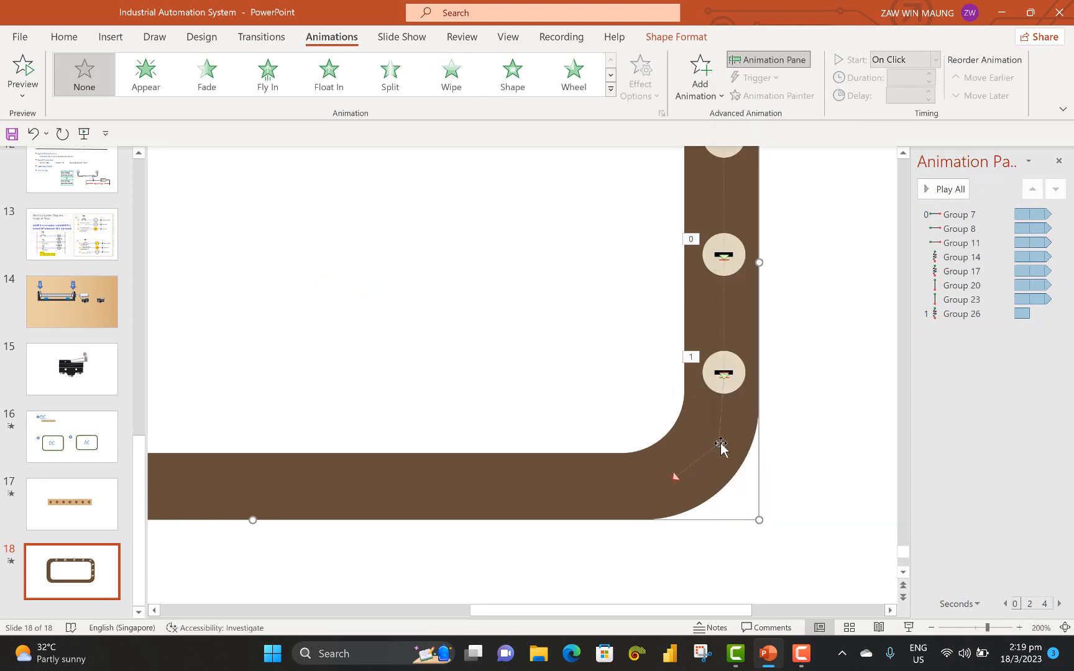
pyautogui.rightClick(718, 445)
pyautogui.click(746, 446)
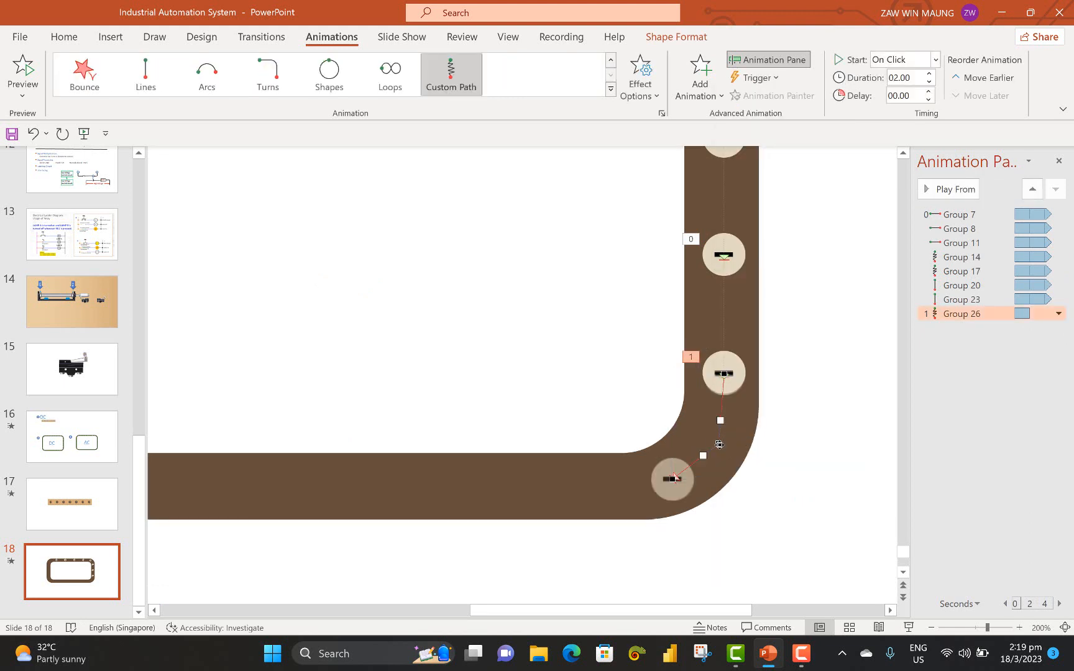
pyautogui.rightClick(719, 445)
pyautogui.click(762, 544)
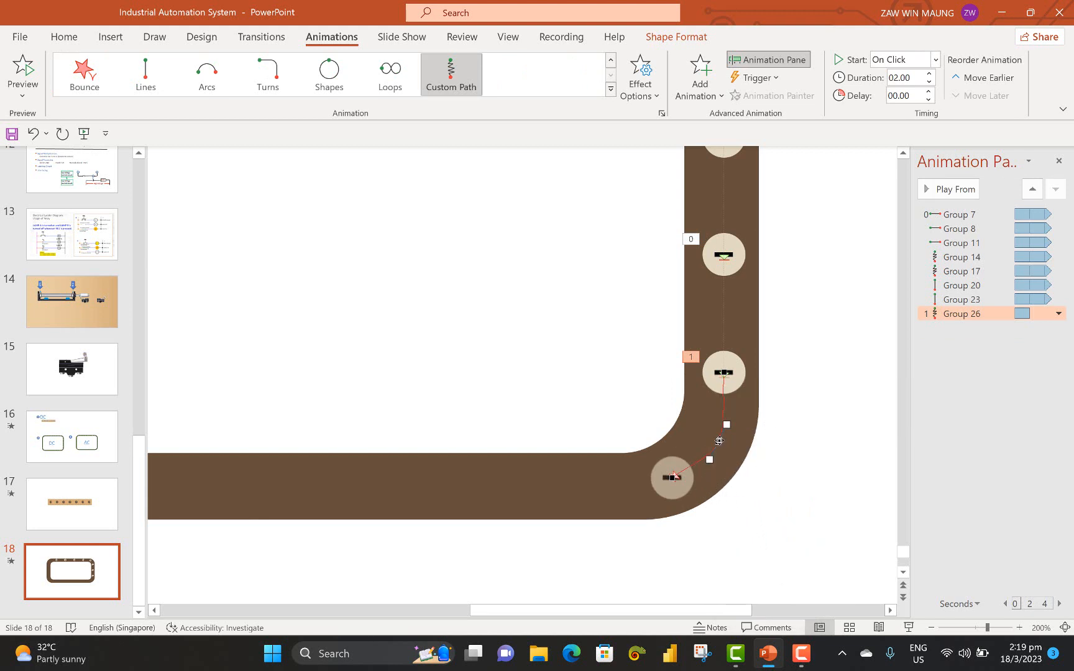
pyautogui.moveTo(719, 441); pyautogui.dragTo(735, 452)
pyautogui.moveTo(672, 483); pyautogui.dragTo(696, 480)
pyautogui.click(802, 451)
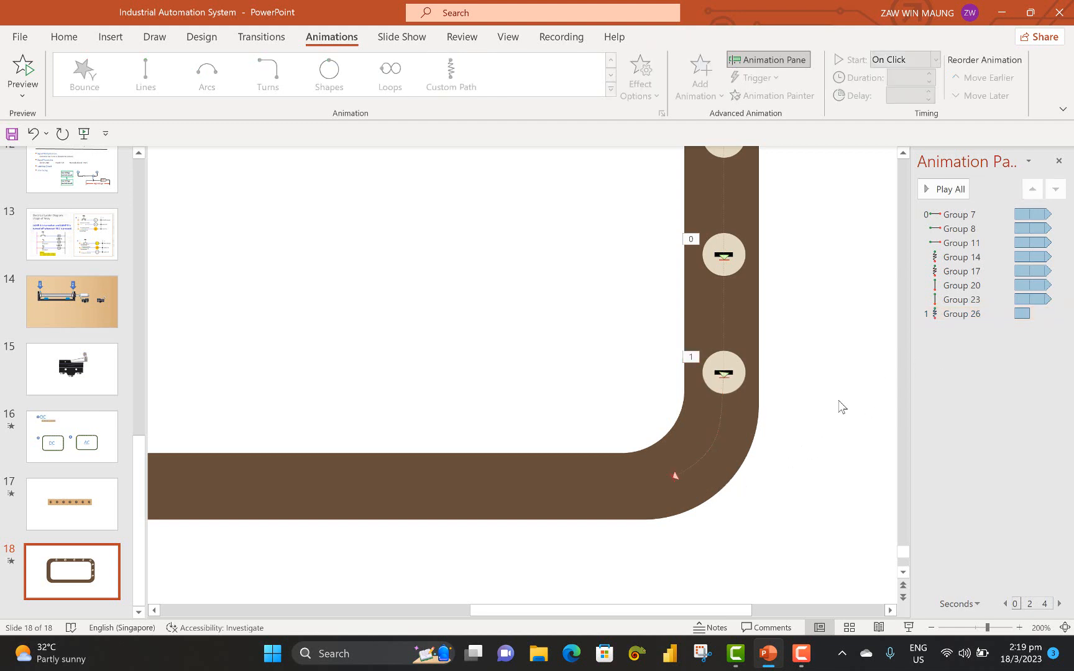
# Copy the lower-right corner electron, remove the copy's animation, and place it at the end of the corner path
pyautogui.click(745, 377)
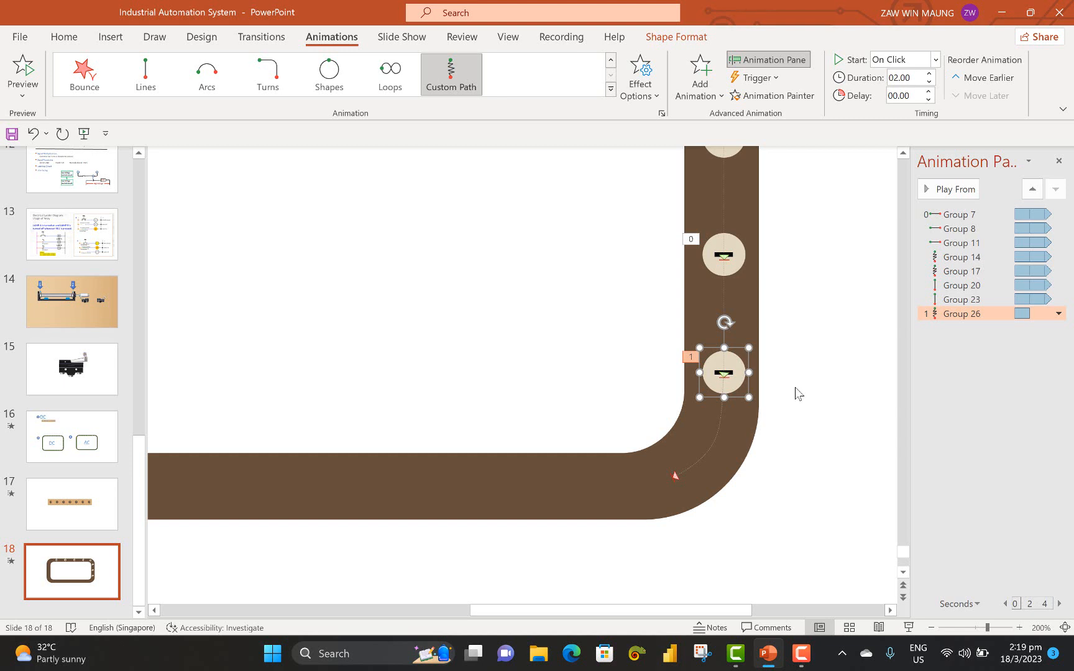
pyautogui.hotkey('ctrl', 'v')
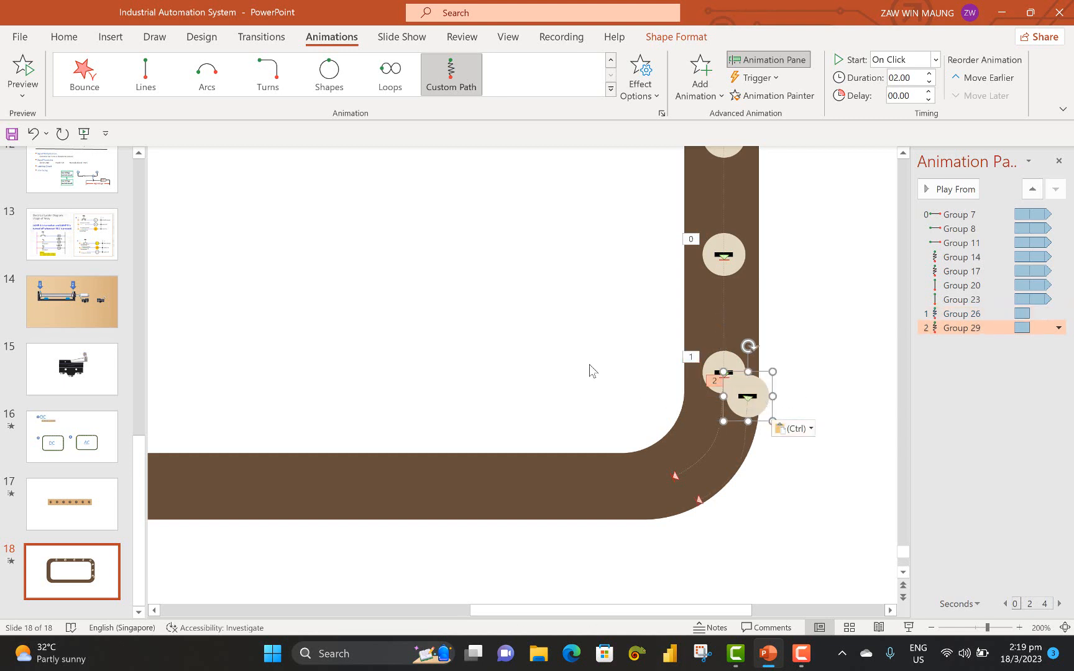
pyautogui.click(1058, 327)
pyautogui.click(1002, 444)
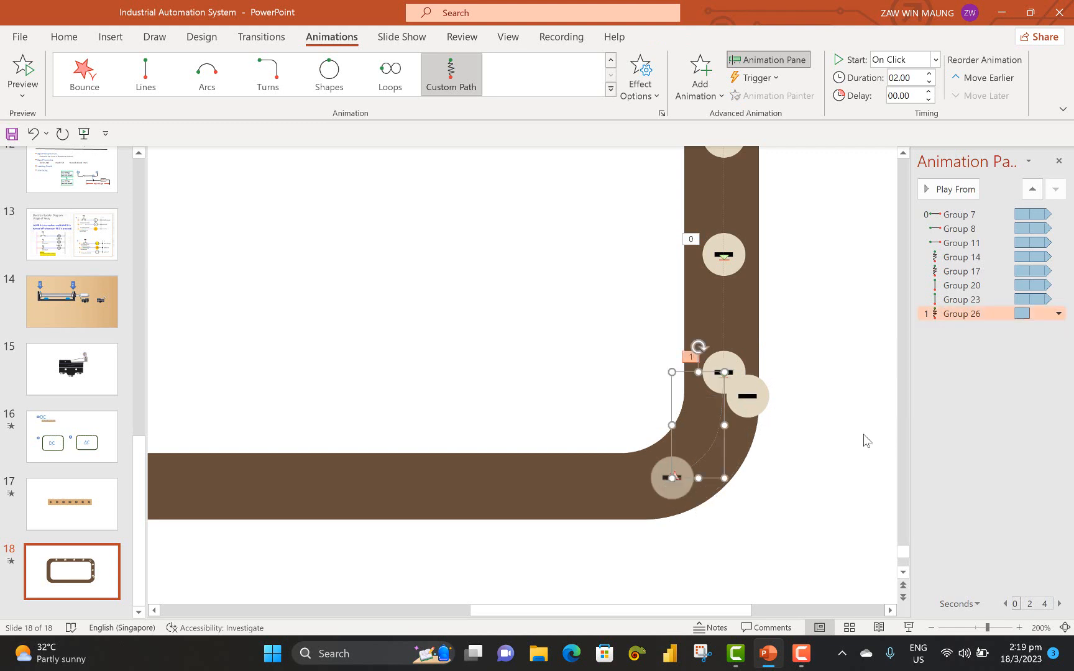
pyautogui.moveTo(757, 410); pyautogui.dragTo(678, 492)
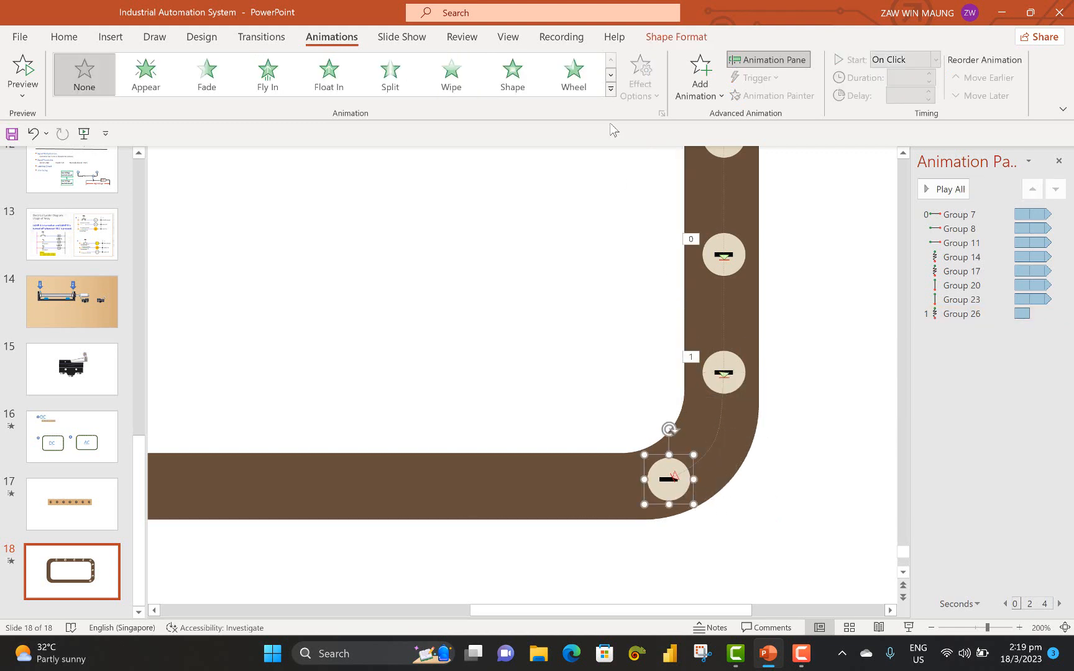
# Apply a Lines motion path directed left to the new electron at the start of the track's bottom side
pyautogui.click(610, 88)
pyautogui.scroll(-1, 428, 336)
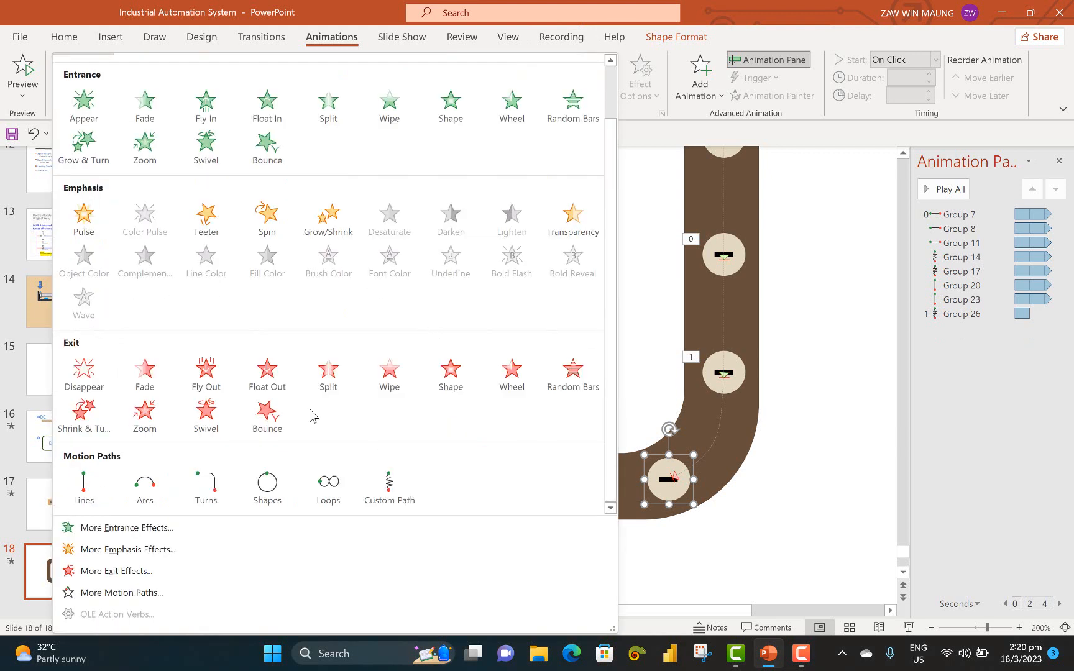
pyautogui.click(95, 491)
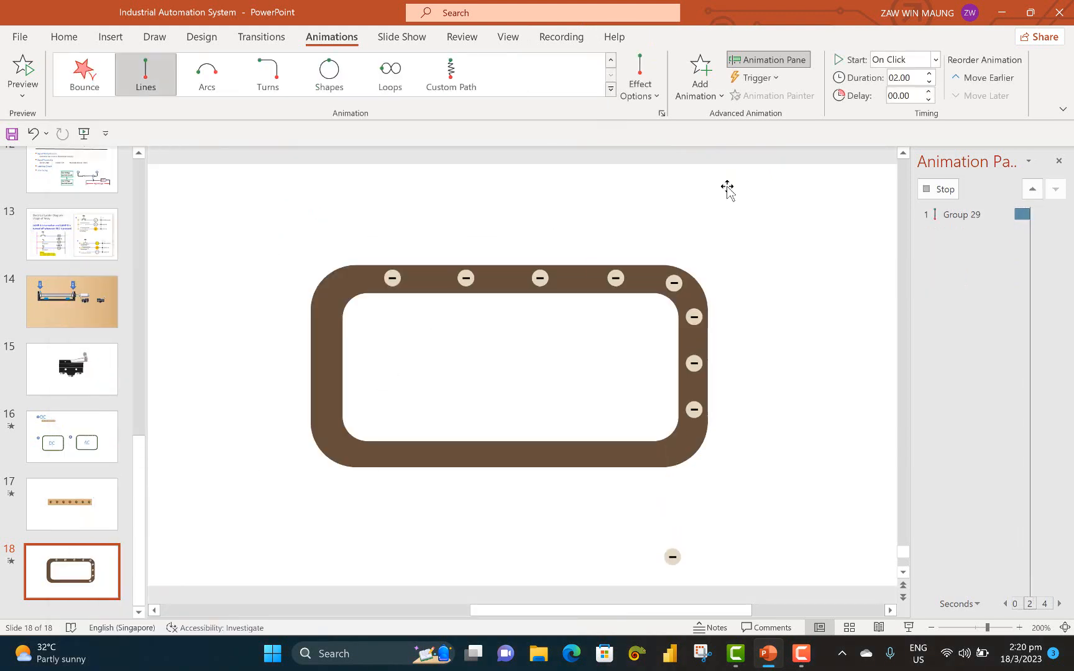
pyautogui.click(643, 87)
pyautogui.click(664, 183)
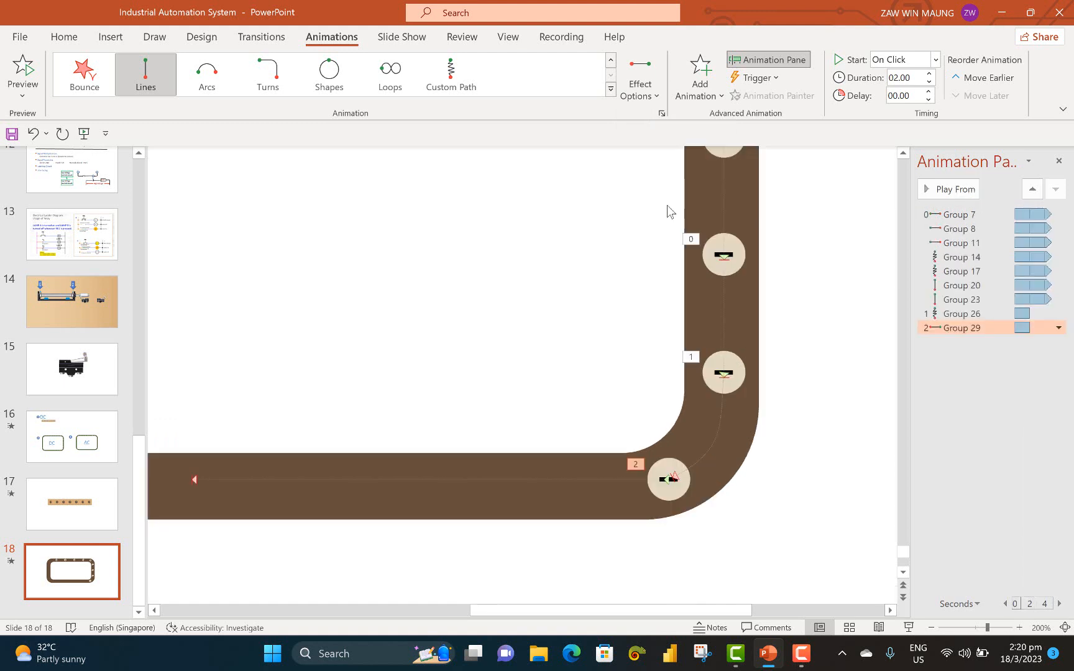
pyautogui.click(194, 478)
pyautogui.moveTo(194, 478); pyautogui.dragTo(413, 480)
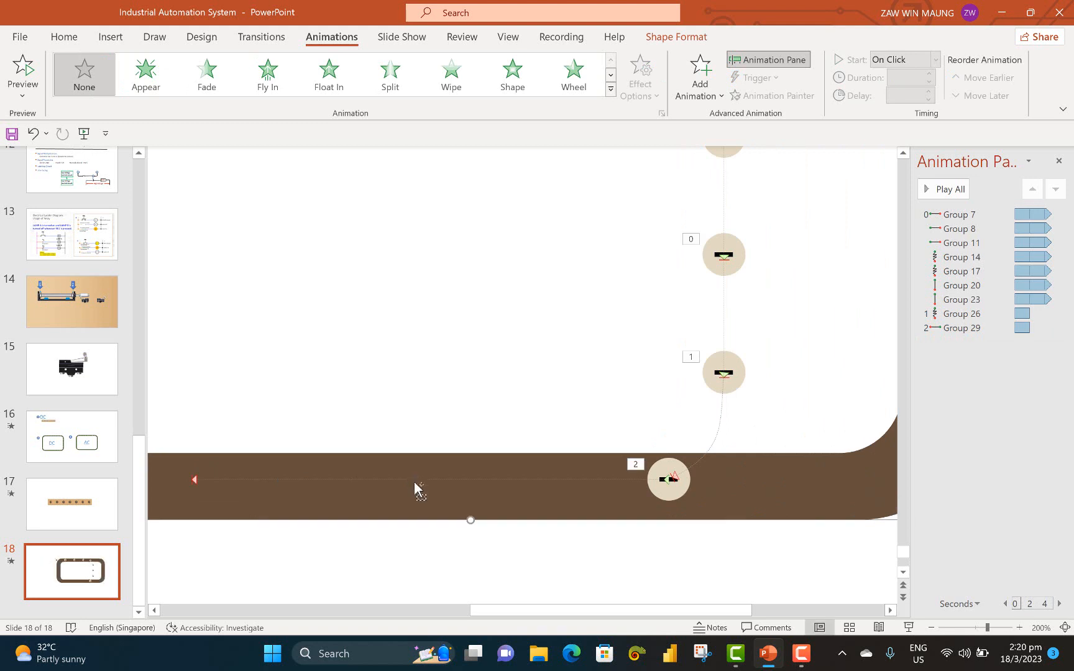
pyautogui.hotkey('ctrl', 'z')
# Shorten the electron's leftward path to less than half its length and nudge the electron down to the middle of the bottom track
pyautogui.click(194, 479)
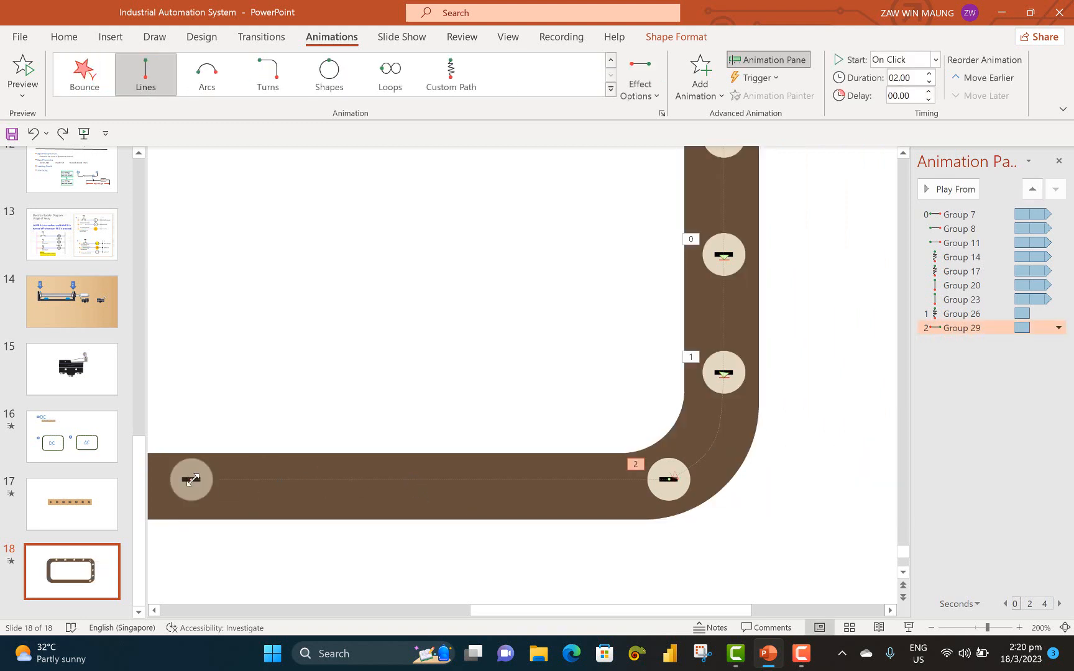
pyautogui.moveTo(191, 479); pyautogui.dragTo(472, 500)
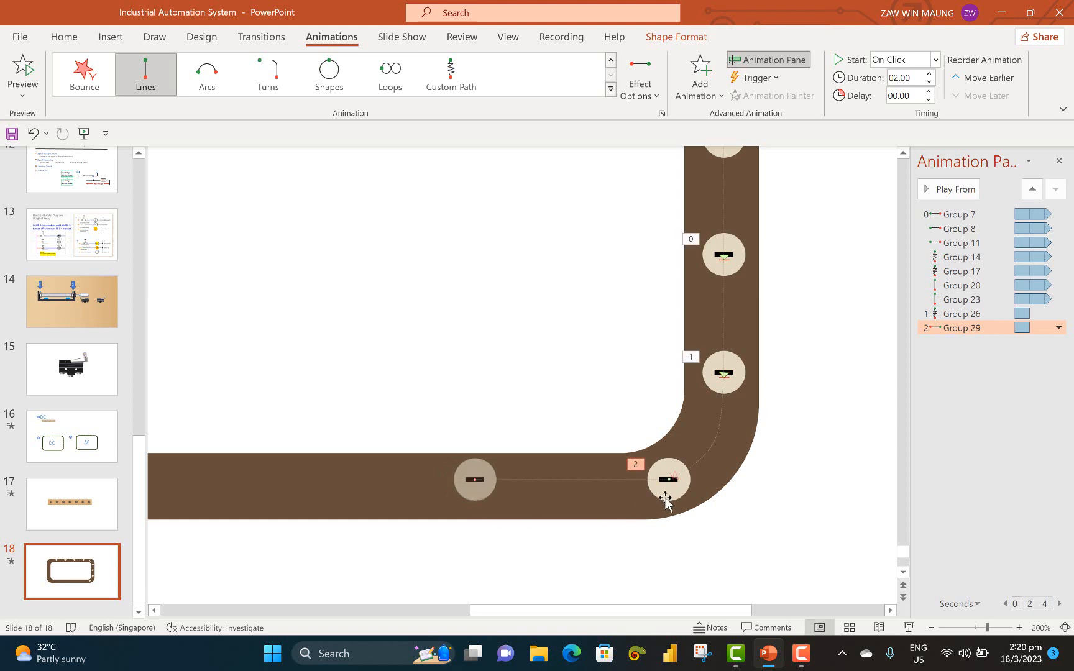
pyautogui.click(665, 497)
pyautogui.hotkey('ctrl', 'Down')
pyautogui.hotkey('ctrl', 'Down')
pyautogui.hotkey('ctrl', 'Down')
pyautogui.hotkey('ctrl', 'Down')
pyautogui.hotkey('ctrl', 'Down')
pyautogui.hotkey('ctrl', 'Down')
pyautogui.hotkey('ctrl', 'Down')
pyautogui.hotkey('ctrl', 'Down')
pyautogui.hotkey('ctrl', 'Down')
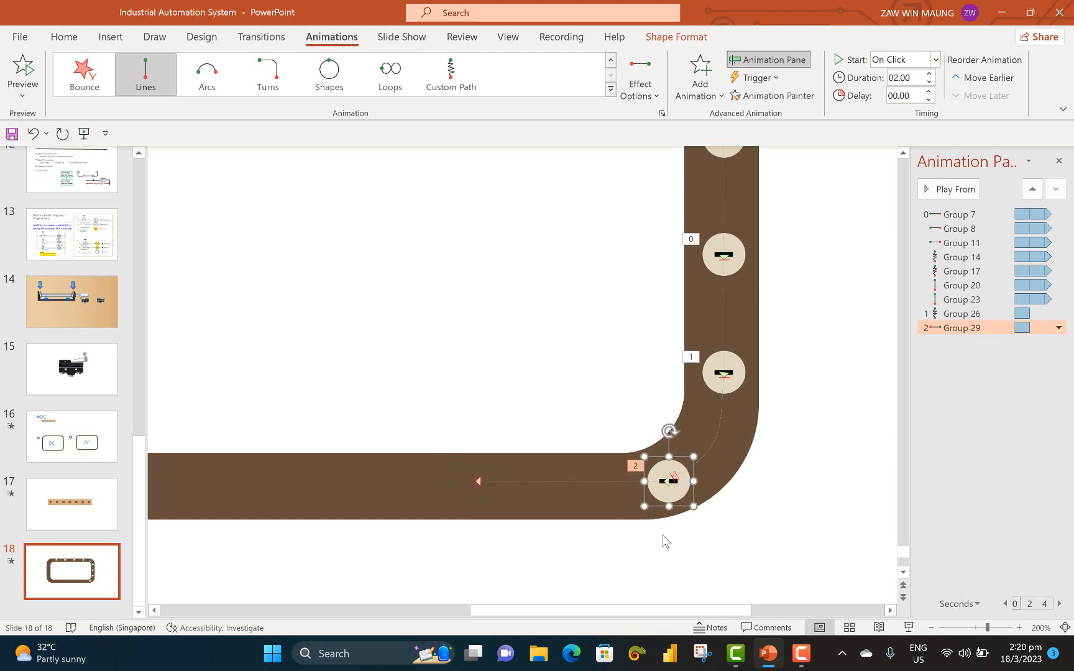
pyautogui.hotkey('ctrl', 'Down')
pyautogui.hotkey('ctrl', 'Down')
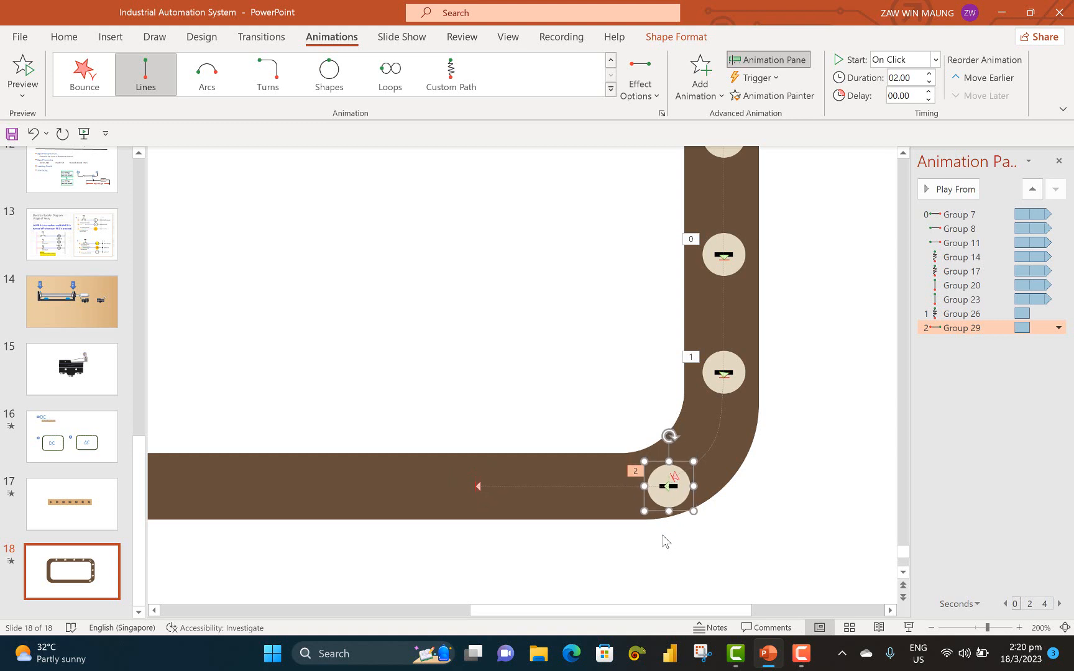
pyautogui.hotkey('ctrl', 'Up')
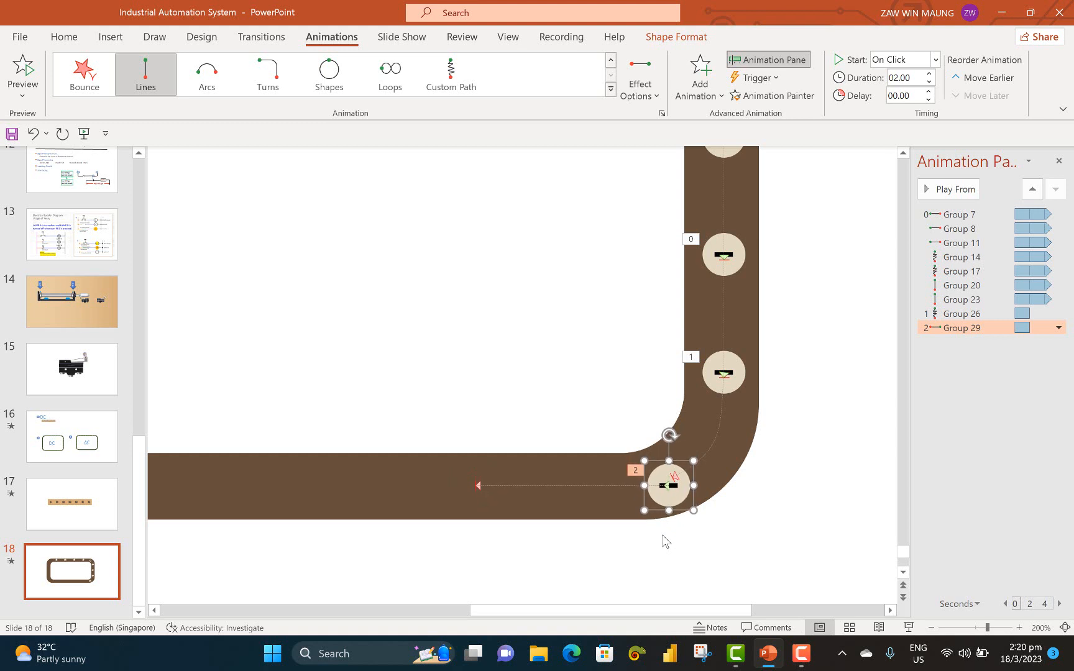
# Edit the points of the lower-right corner path so it ends on the lowered electron
pyautogui.click(709, 448)
pyautogui.rightClick(709, 448)
pyautogui.press('Escape')
pyautogui.click(718, 432)
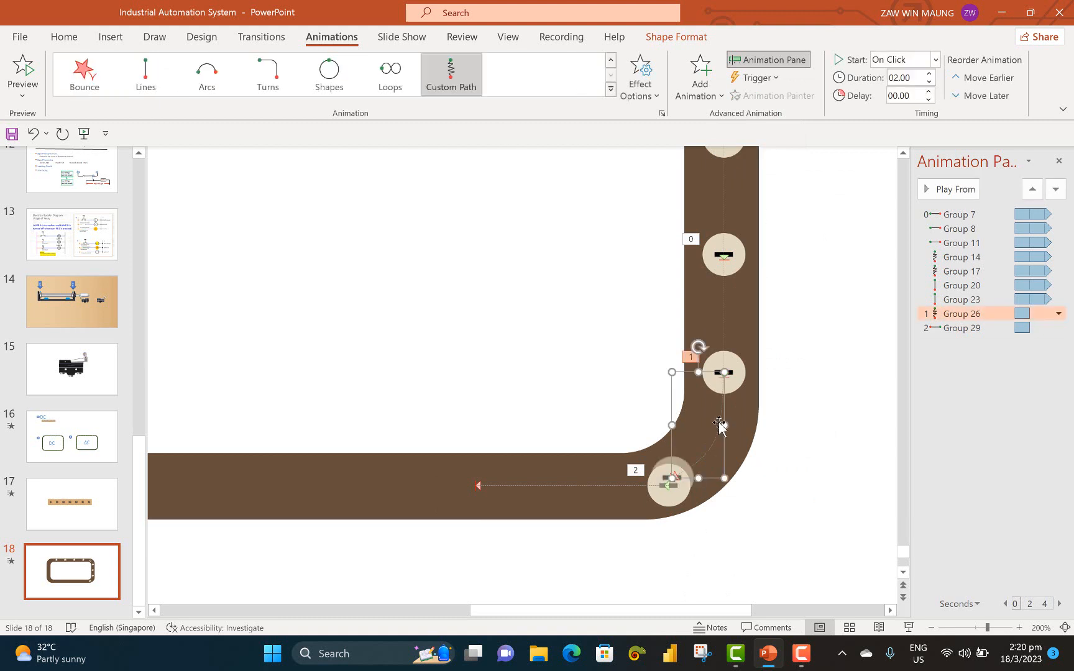
pyautogui.rightClick(719, 414)
pyautogui.click(742, 426)
pyautogui.moveTo(672, 477)
pyautogui.mouseDown()
pyautogui.moveTo(666, 491)
pyautogui.moveTo(686, 486)
pyautogui.mouseUp()
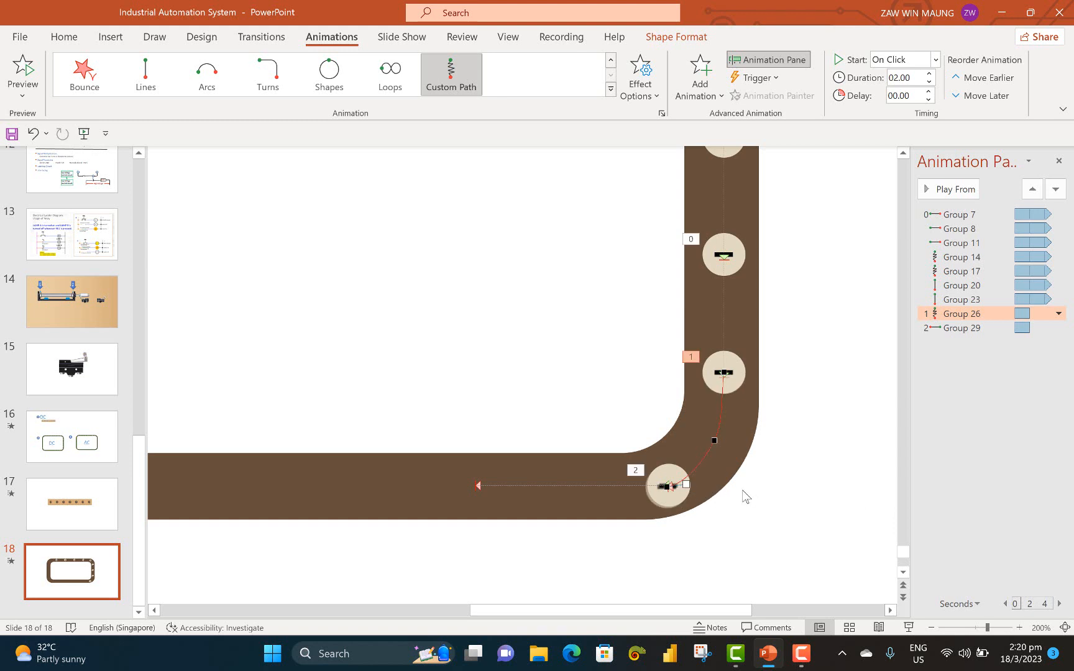
pyautogui.click(785, 530)
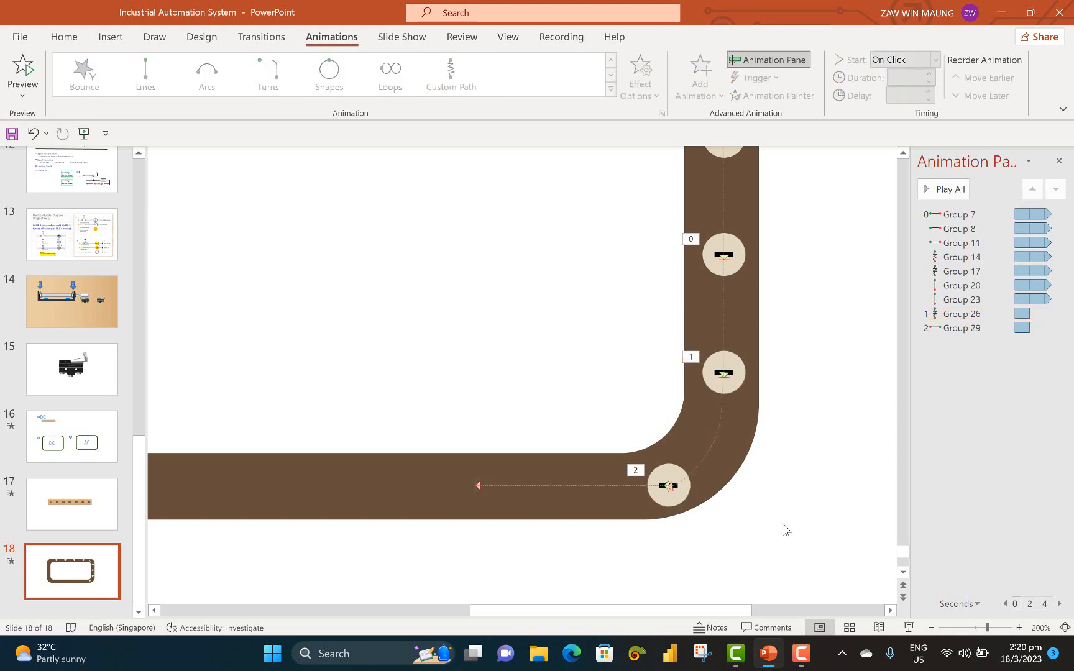
# Copy the bottom electron with its leftward path and place the copy where the original's path ends
pyautogui.click(659, 497)
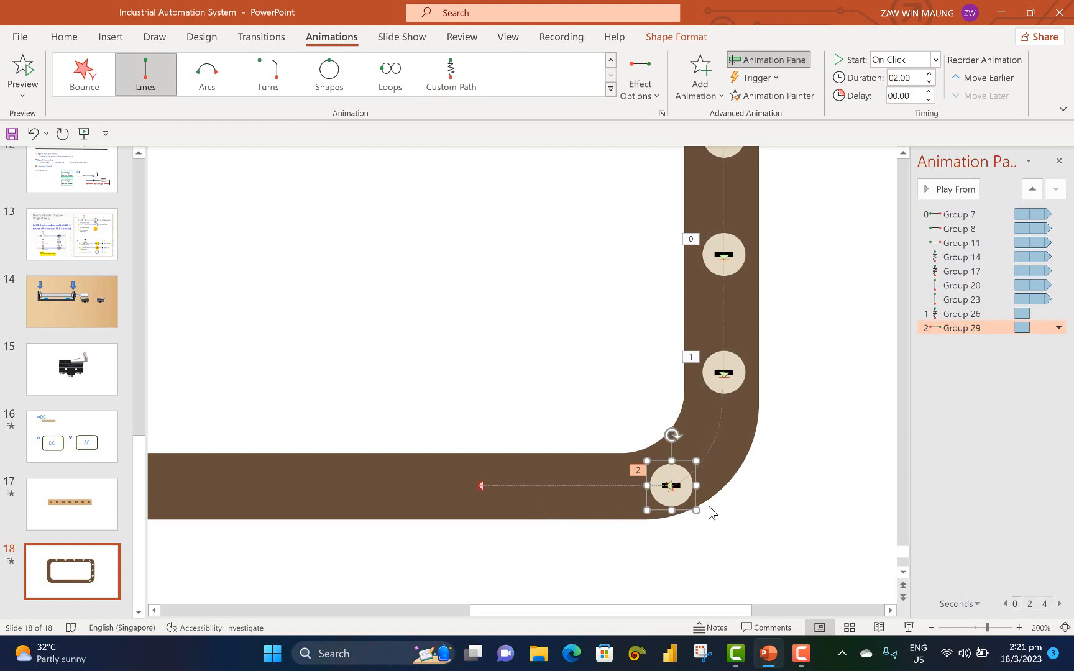
pyautogui.hotkey('ctrl', 'v')
pyautogui.moveTo(656, 522); pyautogui.dragTo(468, 513)
pyautogui.hotkey('ctrl', 'z')
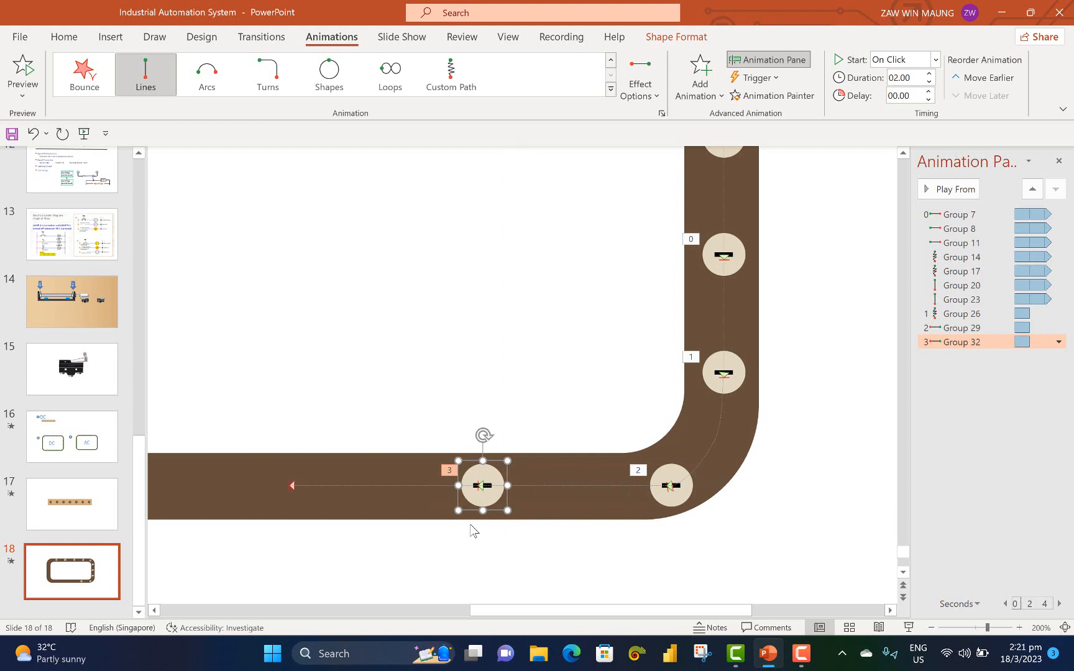
pyautogui.moveTo(492, 610); pyautogui.dragTo(423, 608)
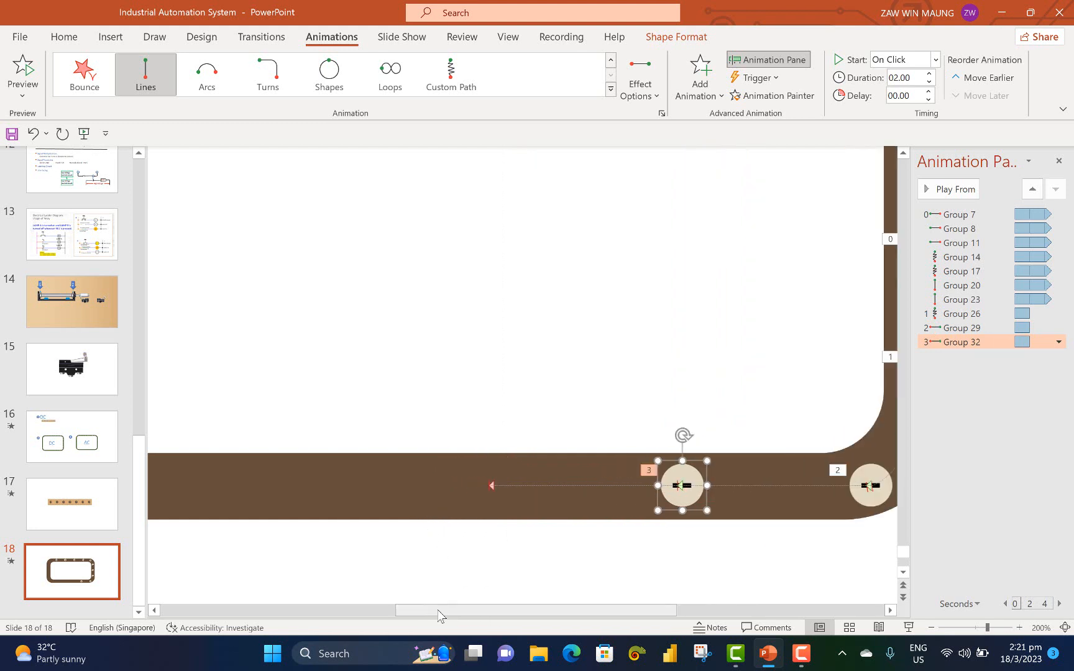
# Add two more copies of the bottom electron with its leftward path, placing each where the preceding electron's path ends
pyautogui.hotkey('ctrl', 'v')
pyautogui.moveTo(700, 518); pyautogui.dragTo(484, 497)
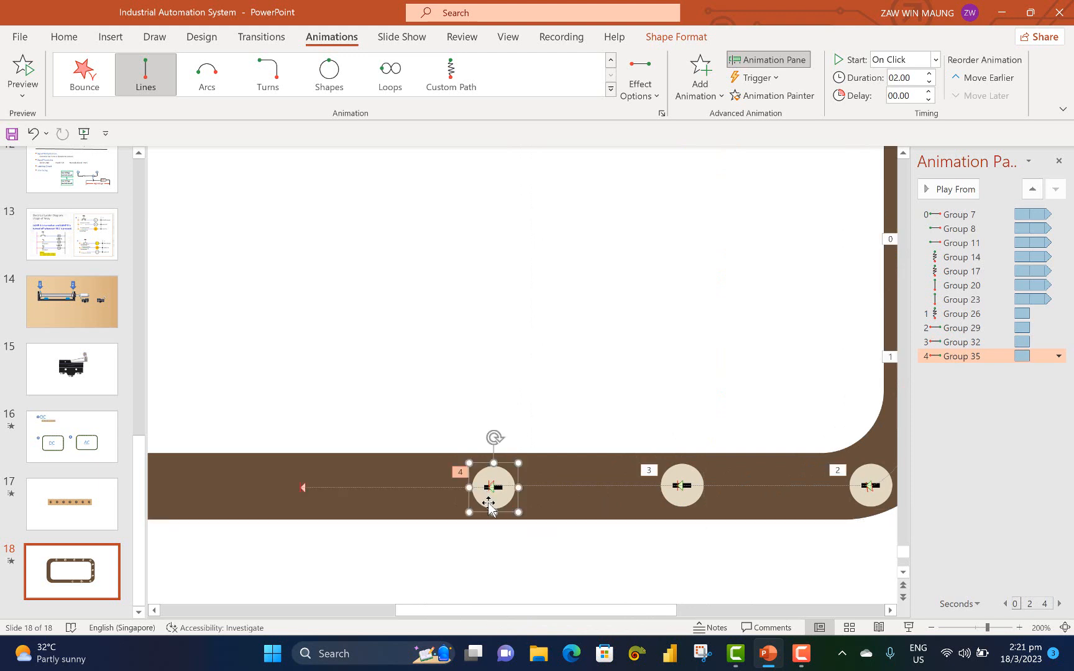
pyautogui.hotkey('ctrl', 'z')
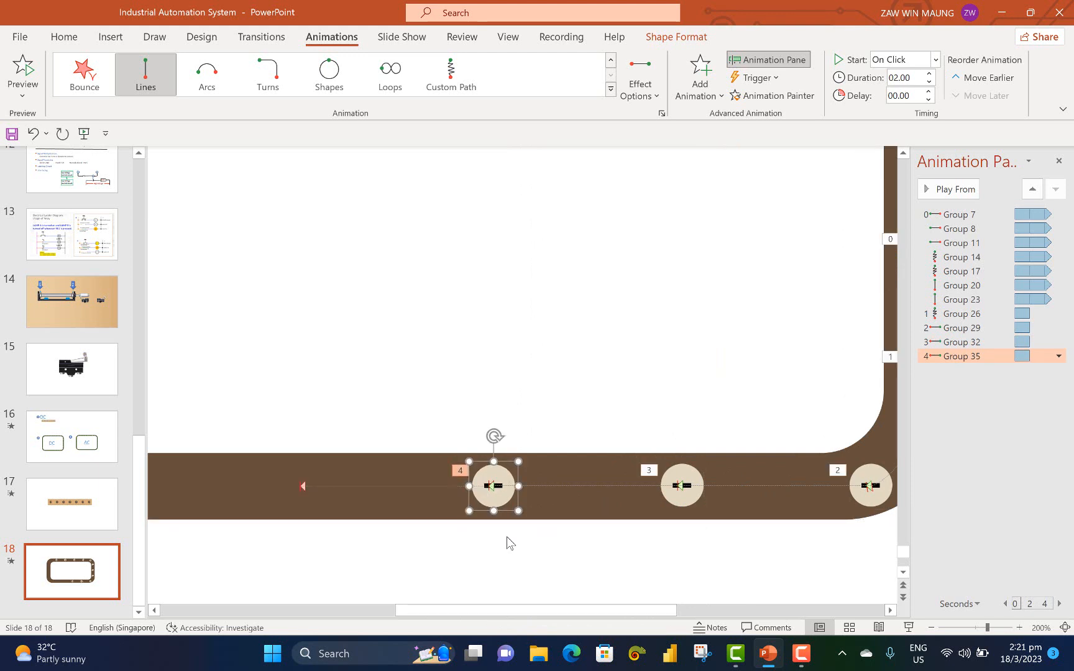
pyautogui.moveTo(472, 607); pyautogui.dragTo(369, 607)
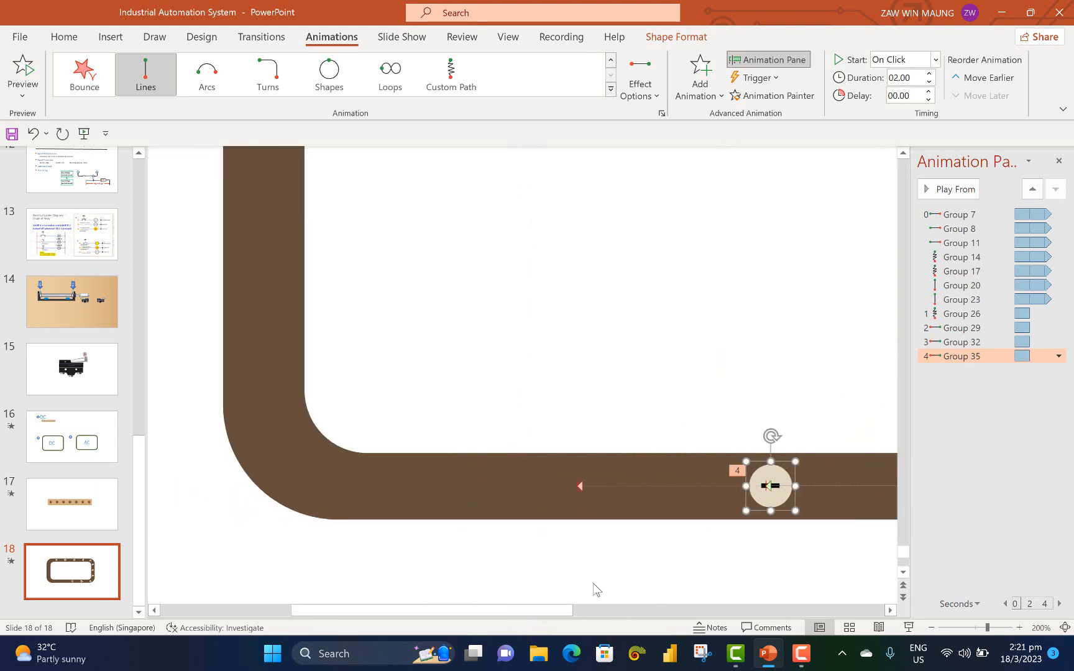
pyautogui.hotkey('ctrl', 'v')
pyautogui.moveTo(792, 515); pyautogui.dragTo(584, 497)
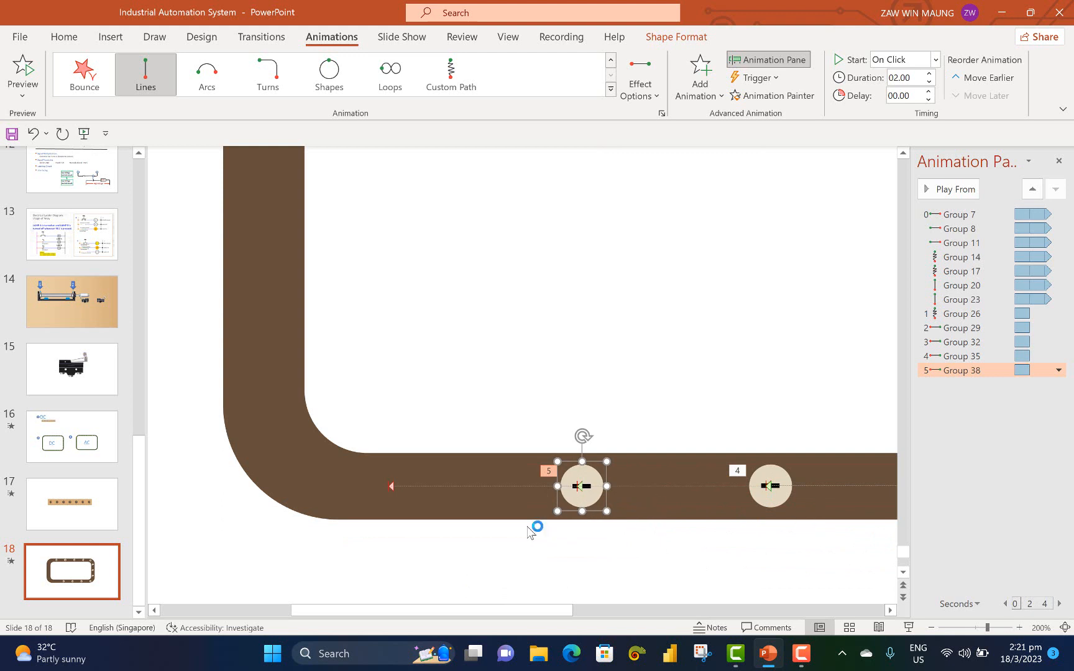
# Set the five animations from Group 26 through Group 38 to start With Previous
pyautogui.click(961, 313)
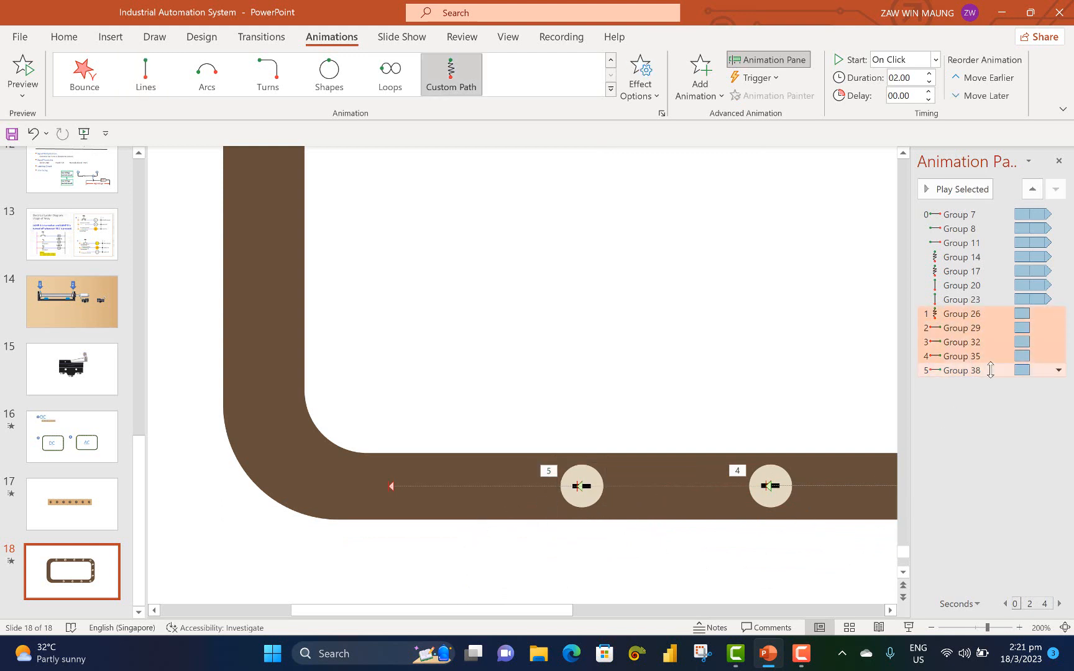
pyautogui.keyDown('shift'); pyautogui.click(990, 370); pyautogui.keyUp('shift')
pyautogui.click(1058, 370)
pyautogui.click(969, 403)
# Set the five selected animations' smooth start and smooth end to 0 sec and their repeat to Until Next Click
pyautogui.click(1058, 370)
pyautogui.click(1000, 438)
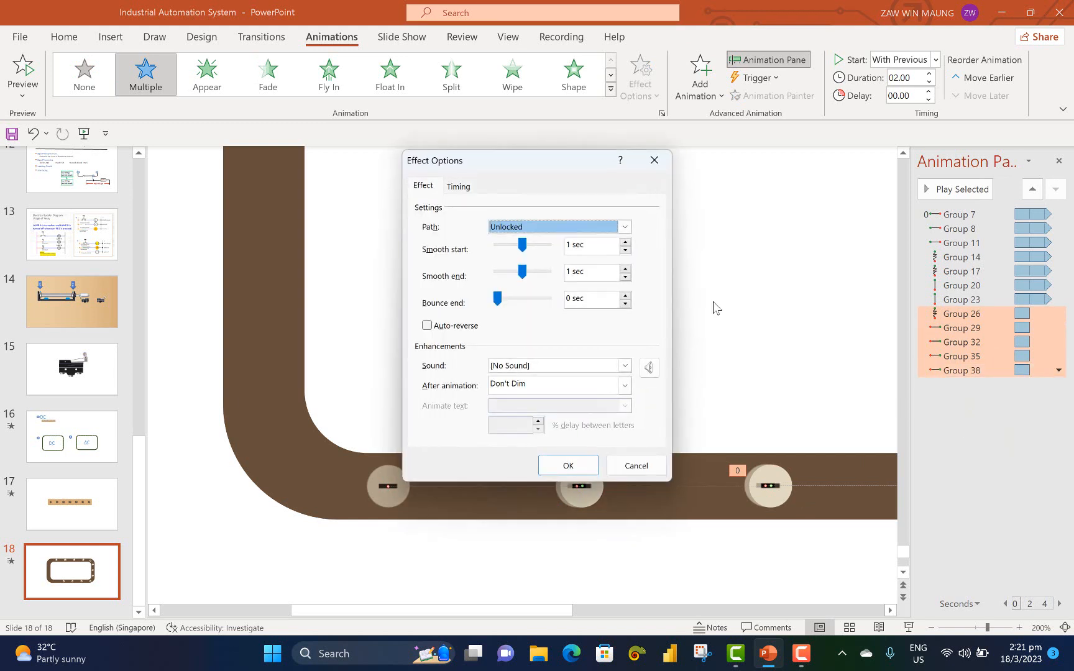
pyautogui.moveTo(524, 280); pyautogui.dragTo(494, 245)
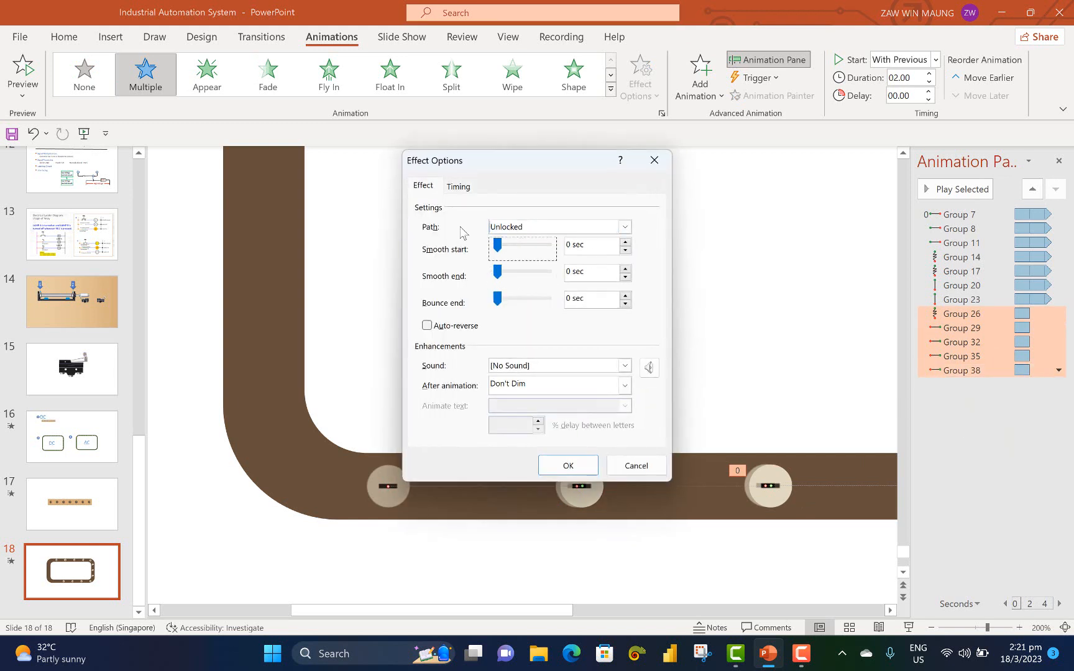
pyautogui.click(459, 186)
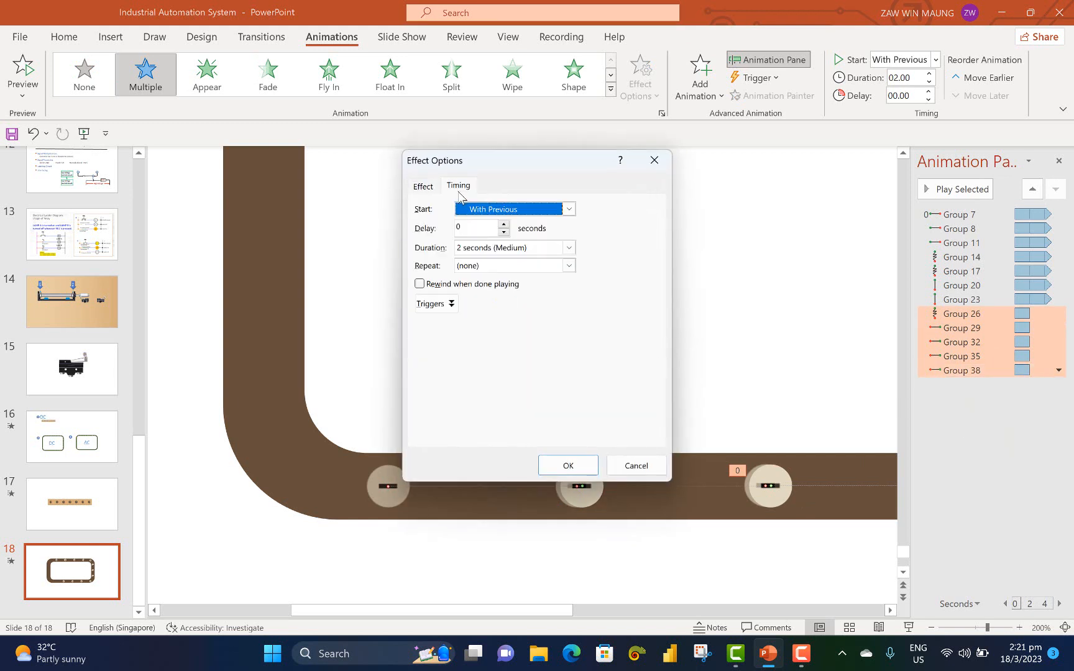
pyautogui.click(569, 264)
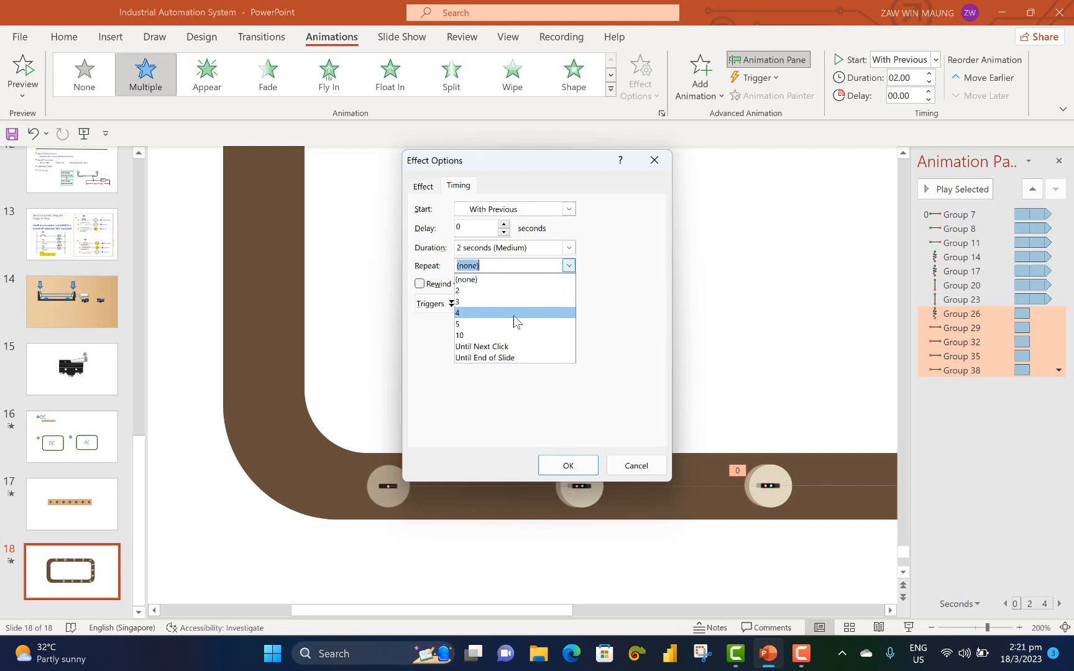
pyautogui.click(495, 347)
pyautogui.click(568, 465)
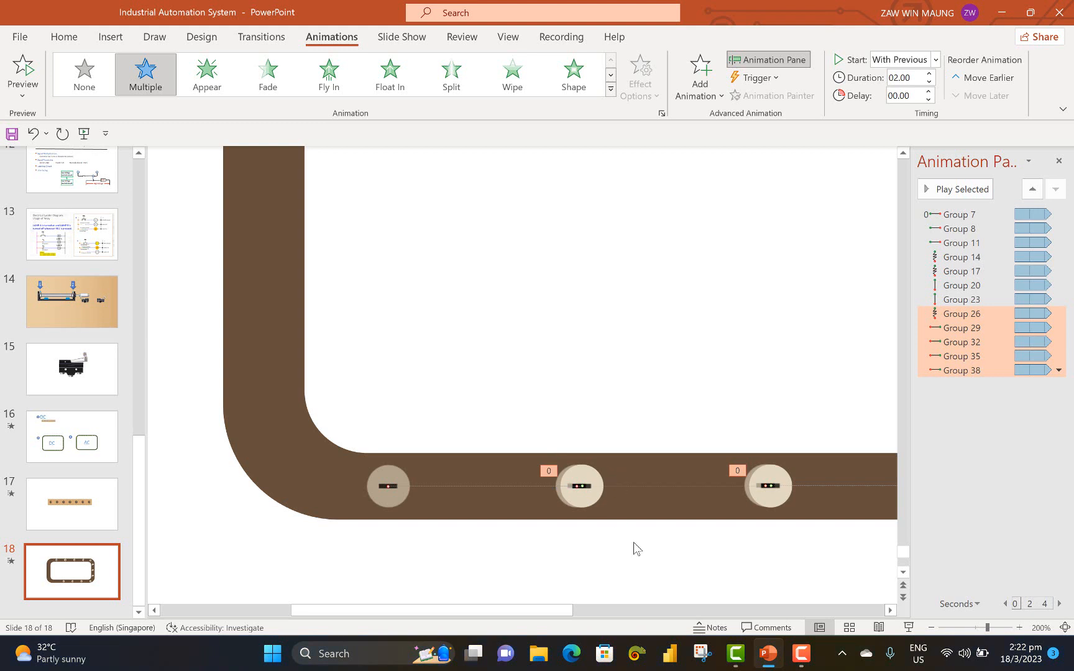
# Copy the leftmost bottom electron, remove the copy's animation, and place it where the original's leftward path ends
pyautogui.click(395, 501)
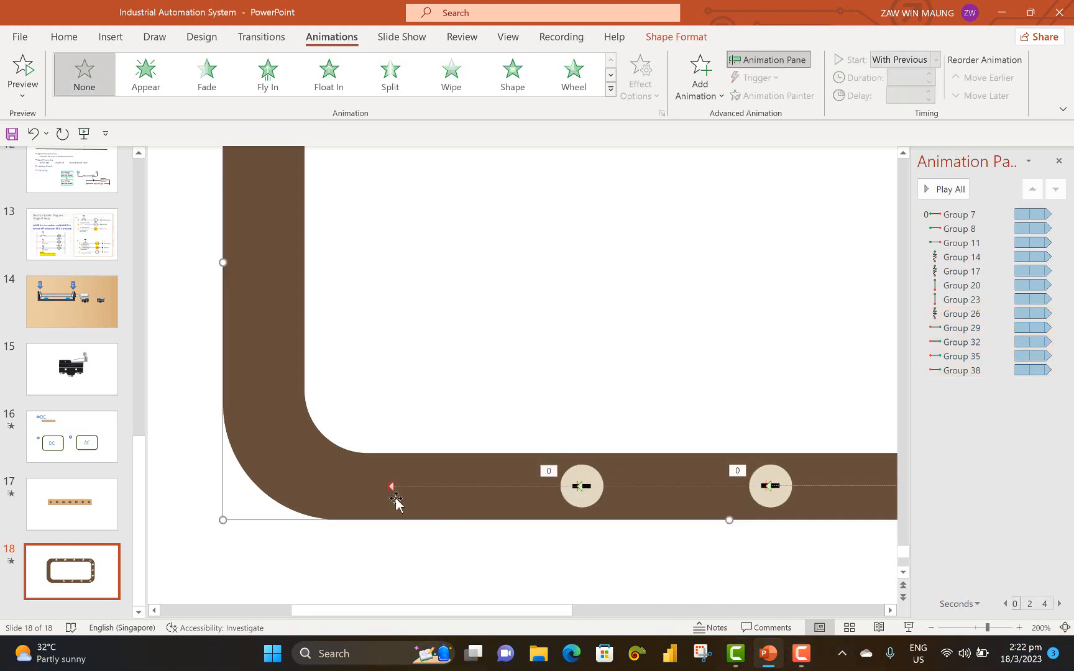
pyautogui.click(402, 549)
pyautogui.click(583, 509)
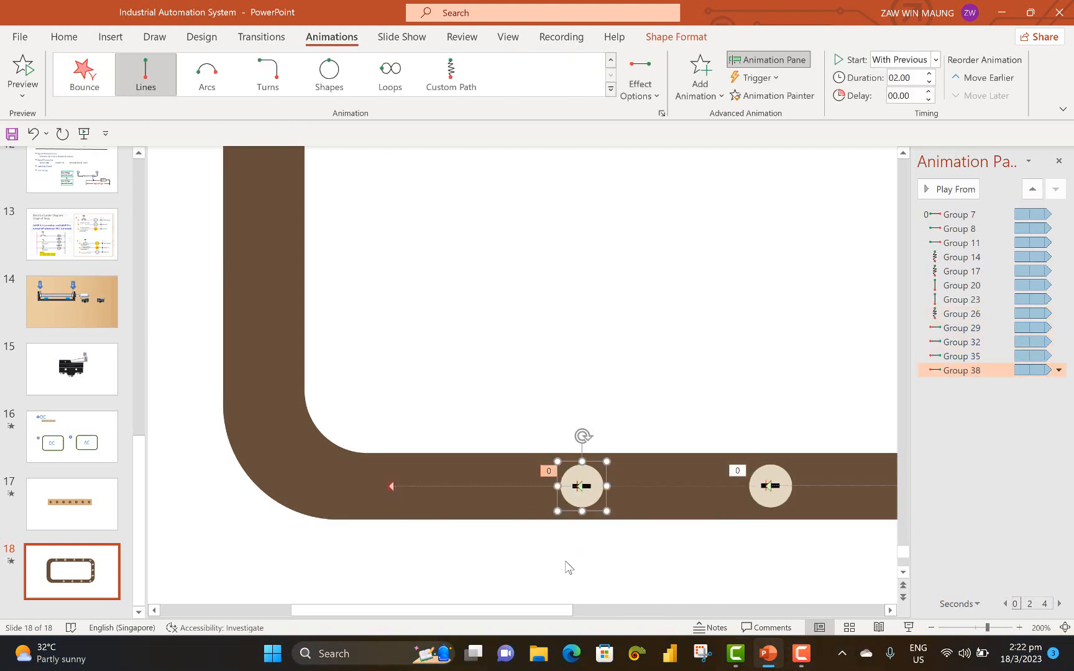
pyautogui.hotkey('ctrl', 'c')
pyautogui.hotkey('ctrl', 'v')
pyautogui.moveTo(604, 511); pyautogui.dragTo(359, 534)
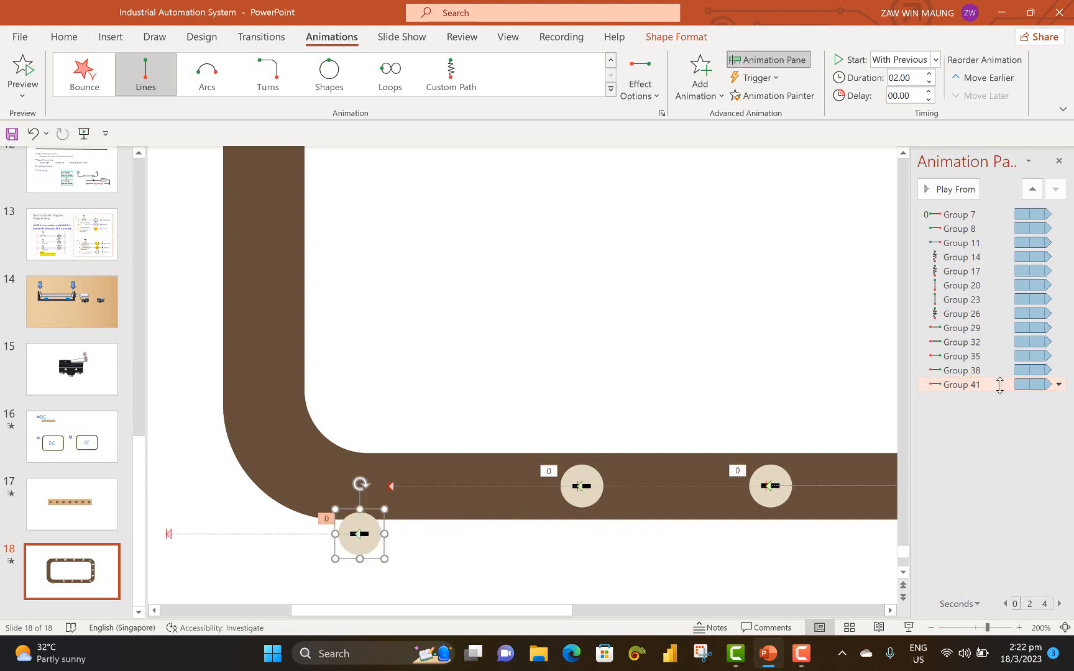
pyautogui.rightClick(999, 385)
pyautogui.click(951, 500)
pyautogui.moveTo(372, 547); pyautogui.dragTo(403, 488)
pyautogui.hotkey('ctrl', 'Right')
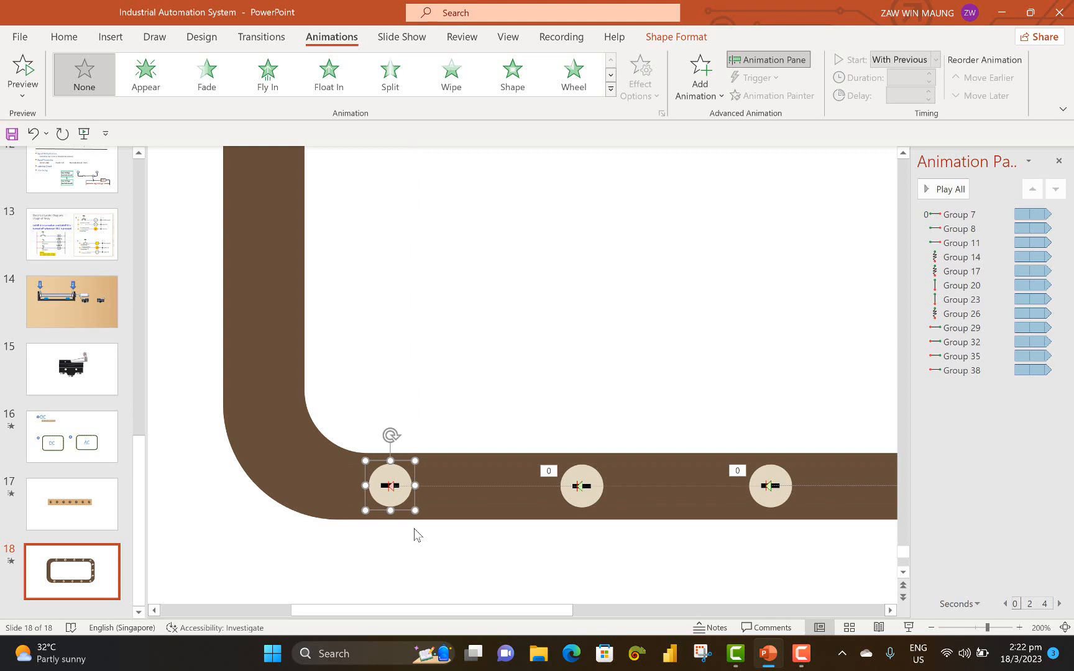
# Draw a custom motion path for the new electron around the lower-left corner to the start of the track's left side
pyautogui.click(610, 88)
pyautogui.scroll(-2, 325, 470)
pyautogui.click(380, 491)
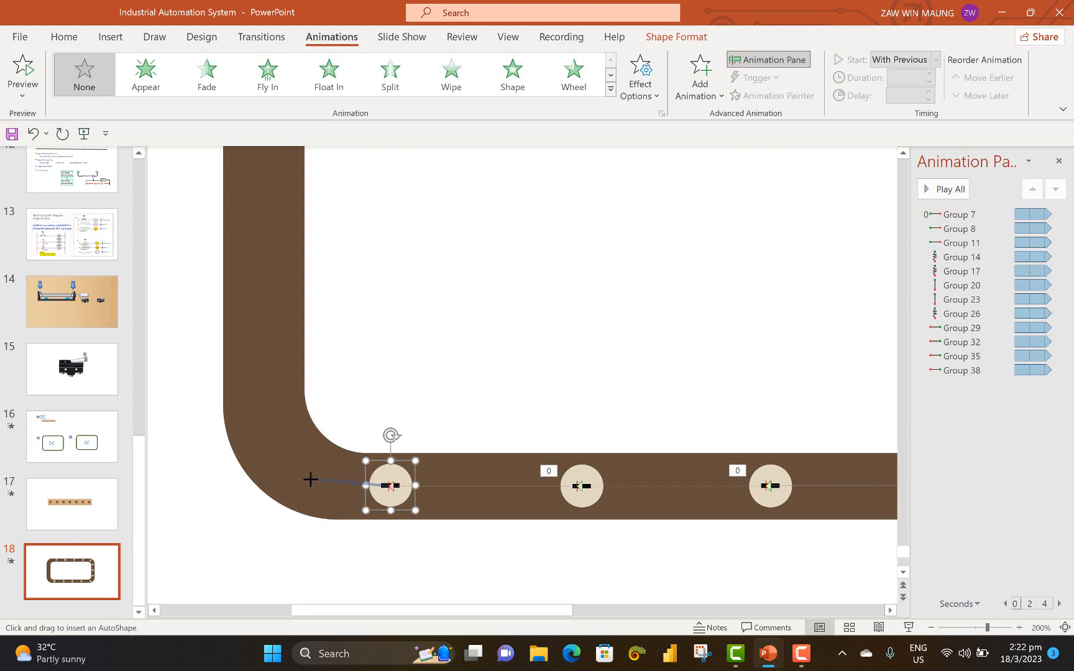
pyautogui.doubleClick(263, 428)
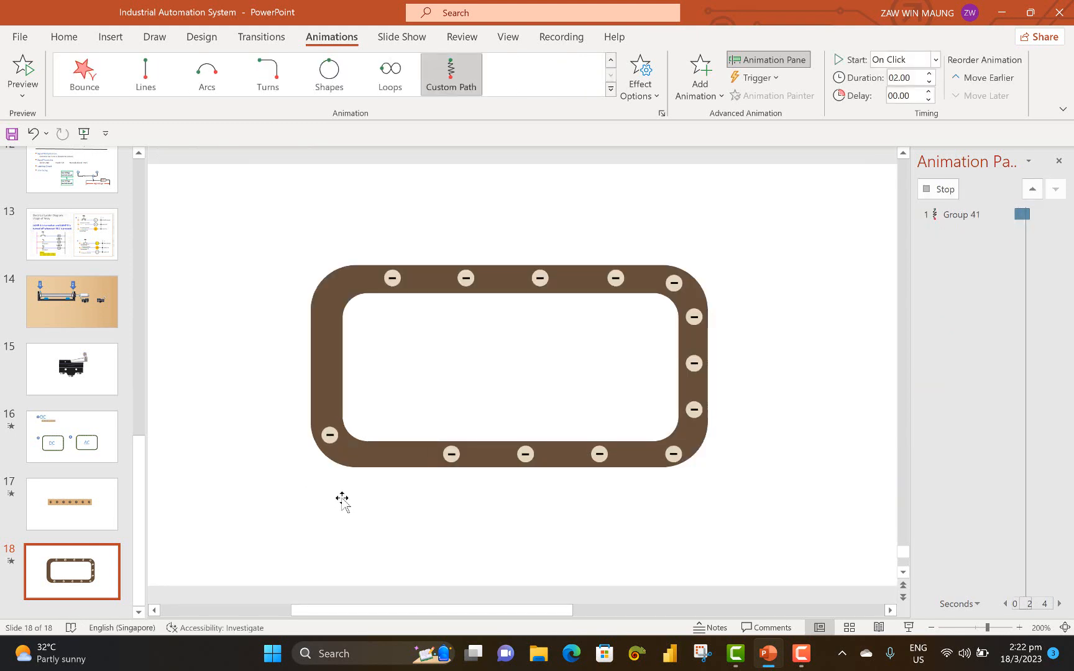
# Edit the lower-left corner path's points, making the middle one a smooth point and curving the path along the track
pyautogui.rightClick(310, 485)
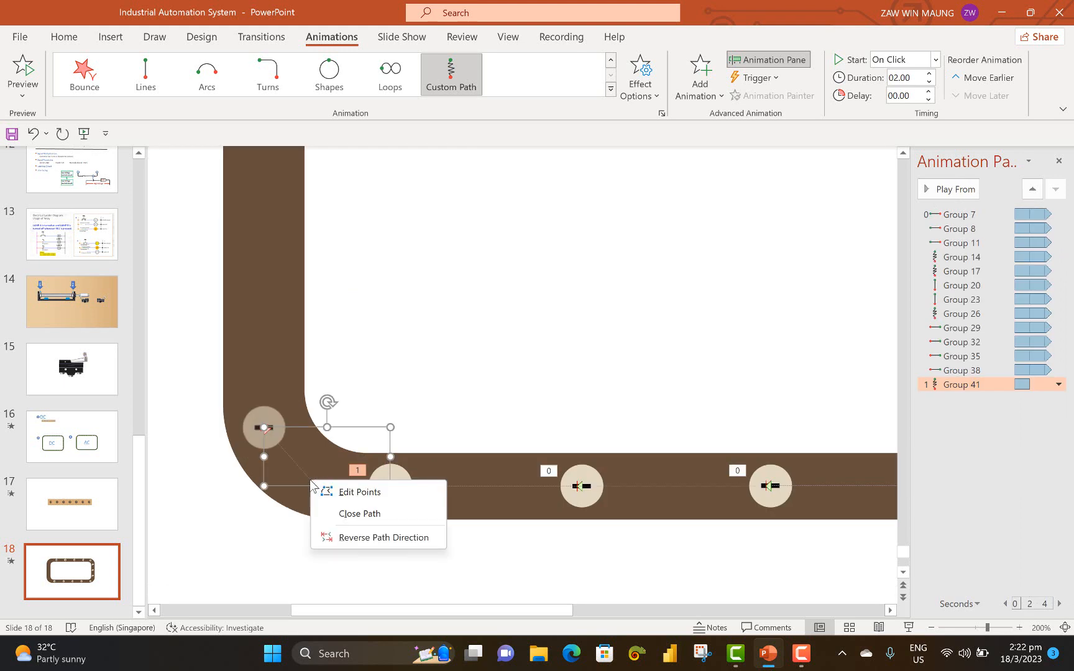
pyautogui.click(354, 490)
pyautogui.rightClick(309, 479)
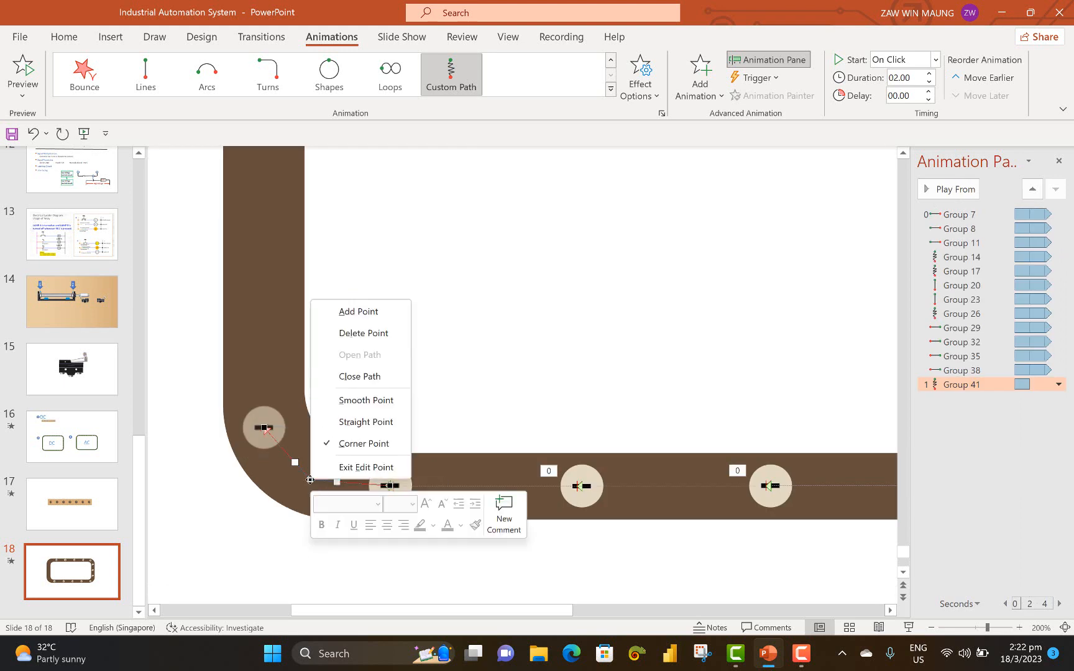
pyautogui.click(366, 400)
pyautogui.moveTo(288, 470); pyautogui.dragTo(273, 451)
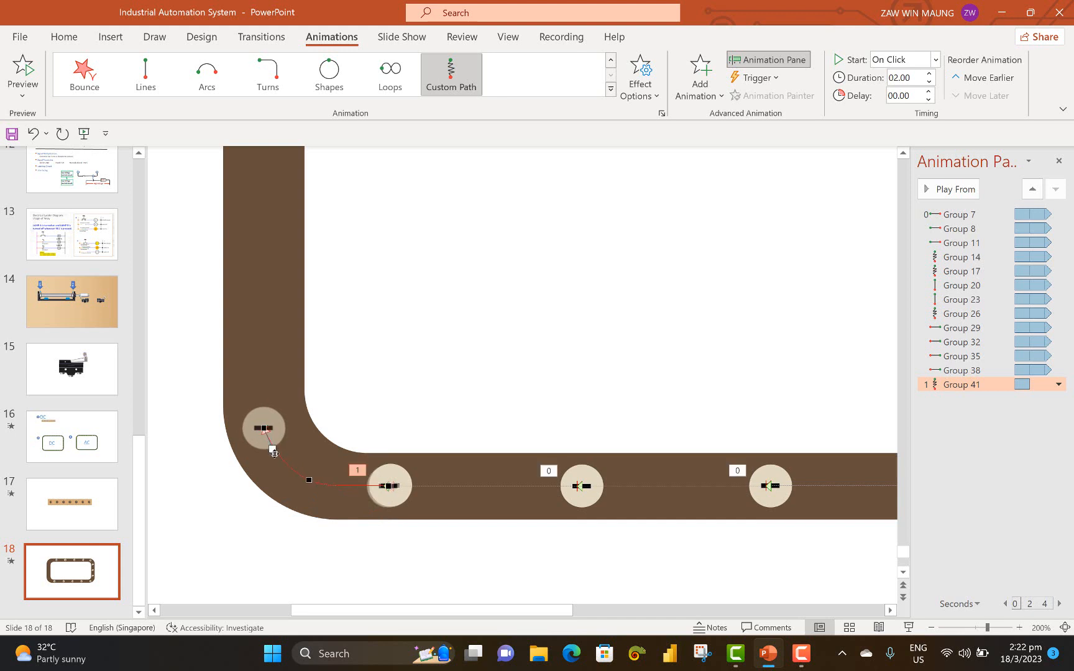
pyautogui.click(388, 486)
pyautogui.moveTo(362, 485); pyautogui.dragTo(364, 486)
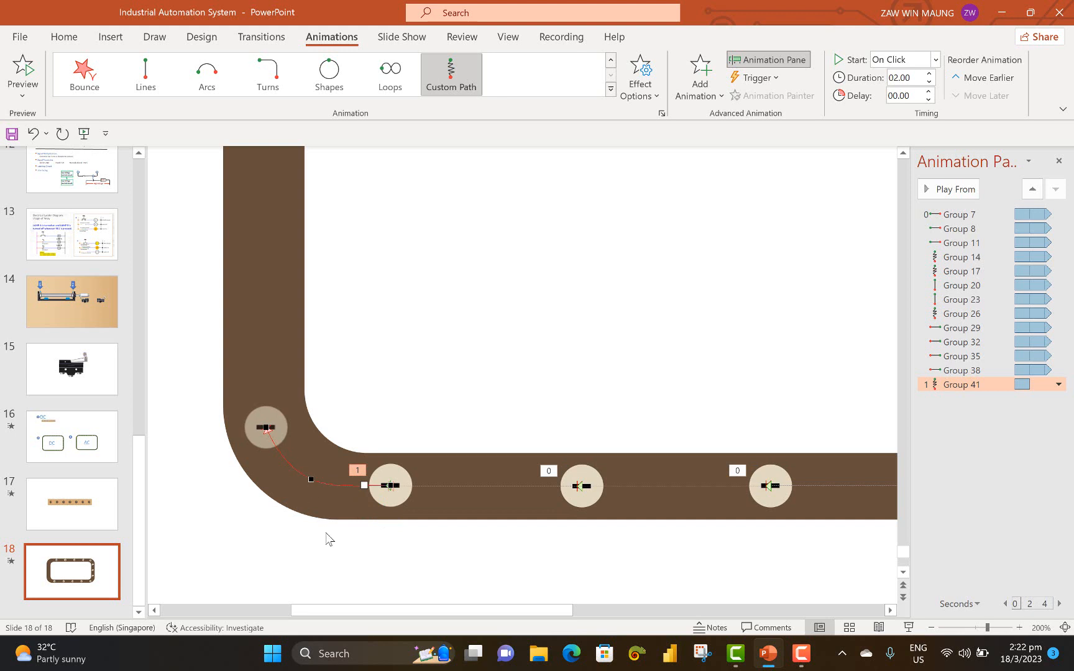
pyautogui.click(328, 554)
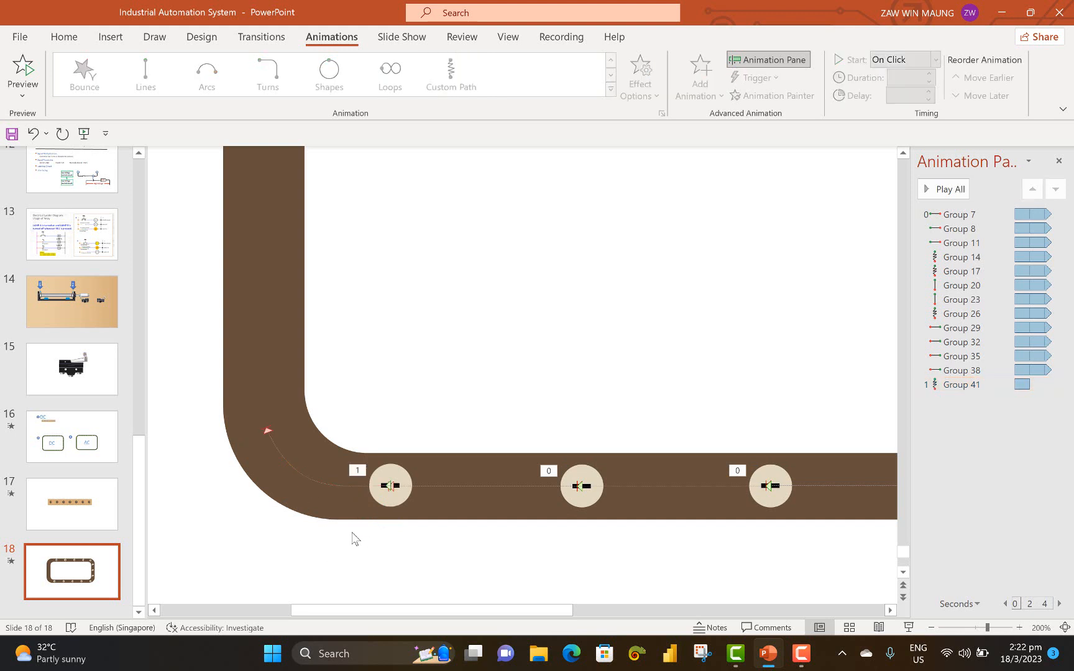
# Copy the corner electron, remove the copy's animation, and place it where the lower-left corner path ends
pyautogui.moveTo(393, 506); pyautogui.dragTo(395, 507)
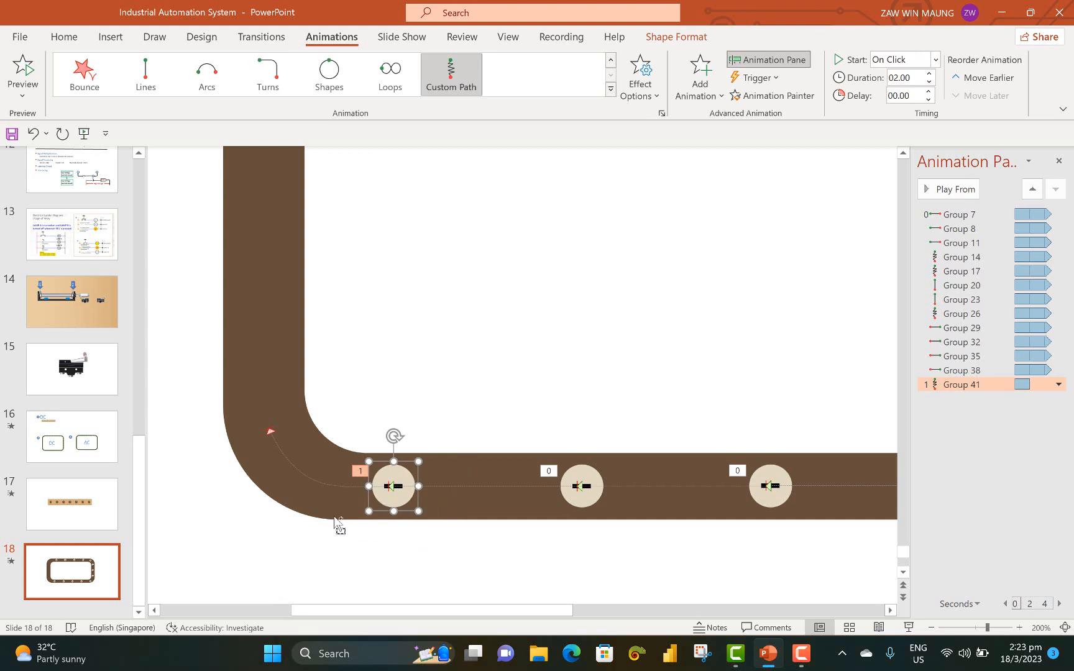
pyautogui.hotkey('ctrl', 'v')
pyautogui.moveTo(417, 517); pyautogui.dragTo(424, 330)
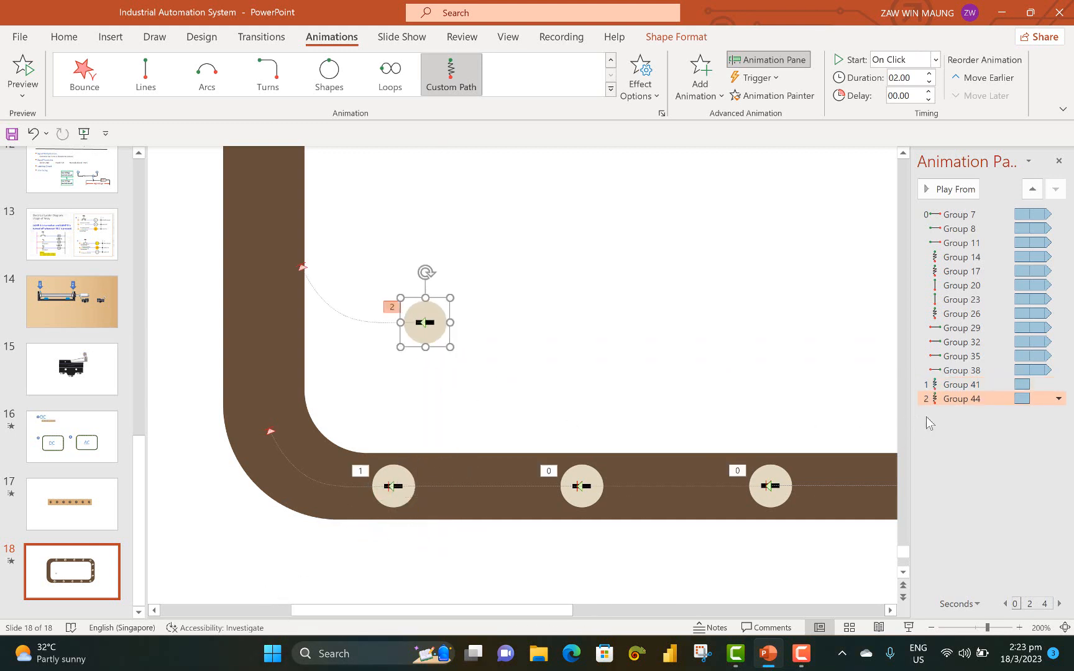
pyautogui.rightClick(964, 397)
pyautogui.click(957, 514)
pyautogui.moveTo(428, 336); pyautogui.dragTo(269, 437)
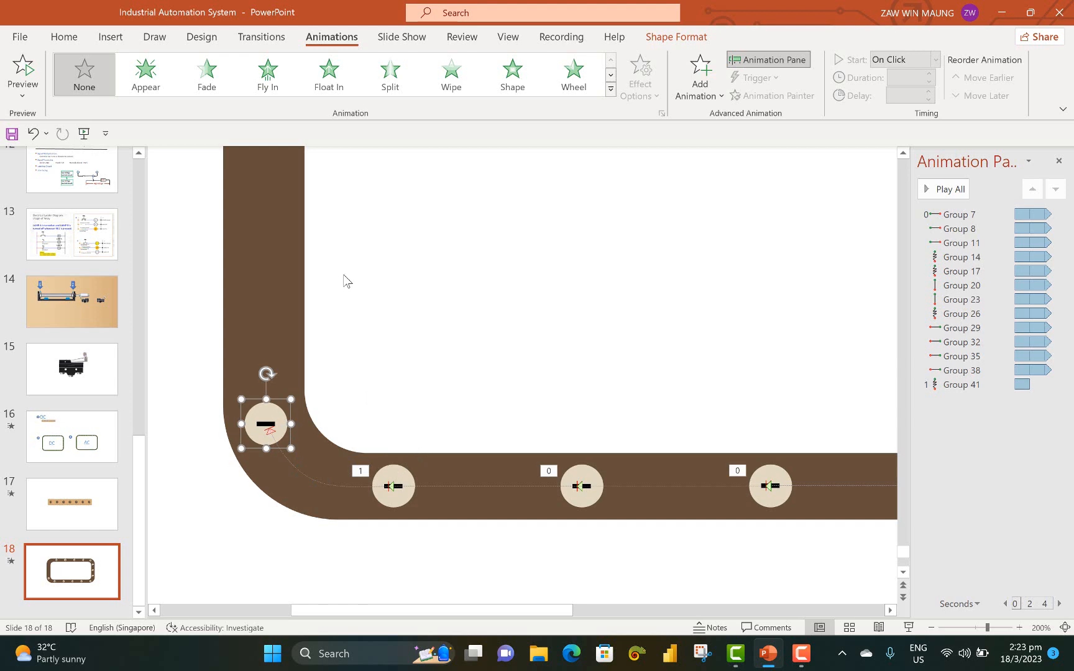
# Apply a Lines motion path directed up to the new electron at the start of the track's left side
pyautogui.click(610, 88)
pyautogui.scroll(-2, 248, 472)
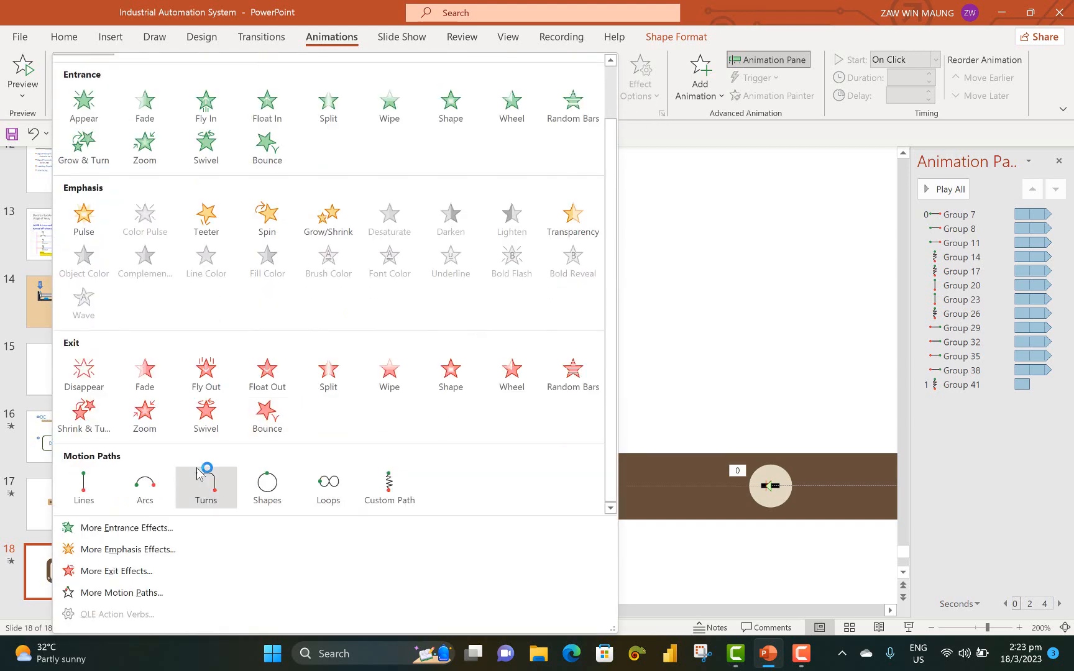
pyautogui.click(87, 486)
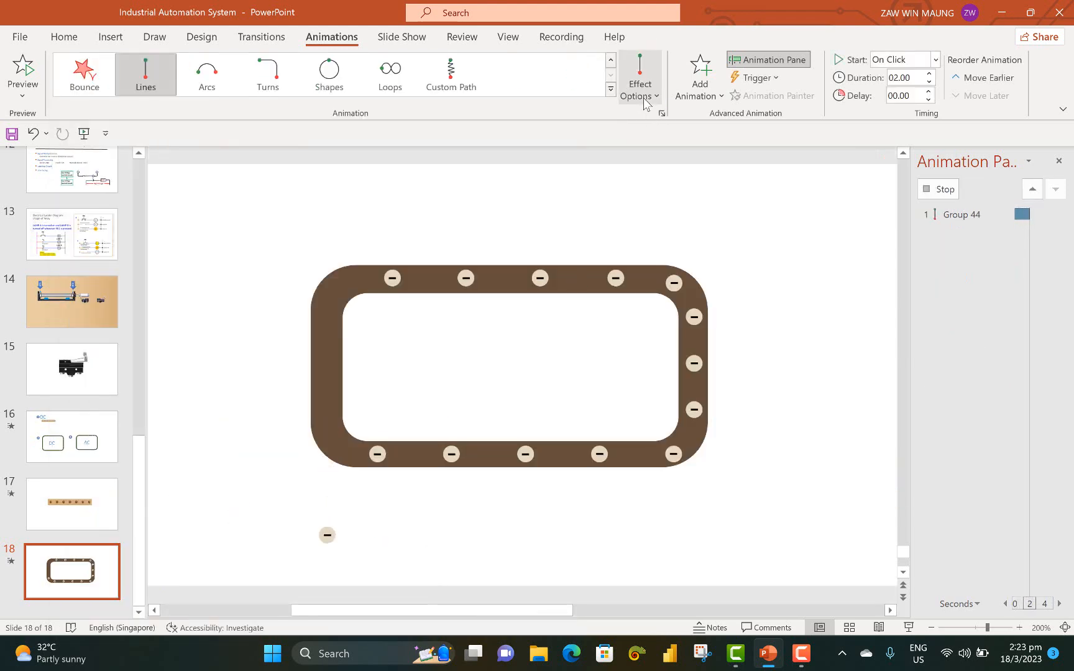
pyautogui.click(642, 97)
pyautogui.click(672, 208)
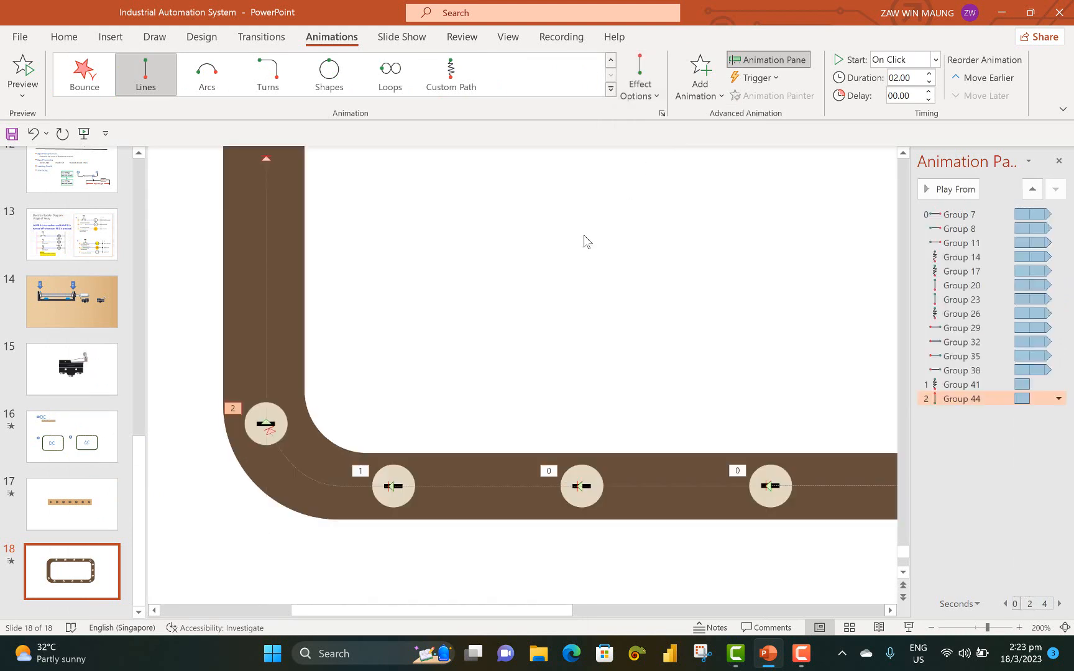
# Shorten the left-side electron's upward path to less than half its length, keeping it vertical
pyautogui.click(263, 160)
pyautogui.click(266, 158)
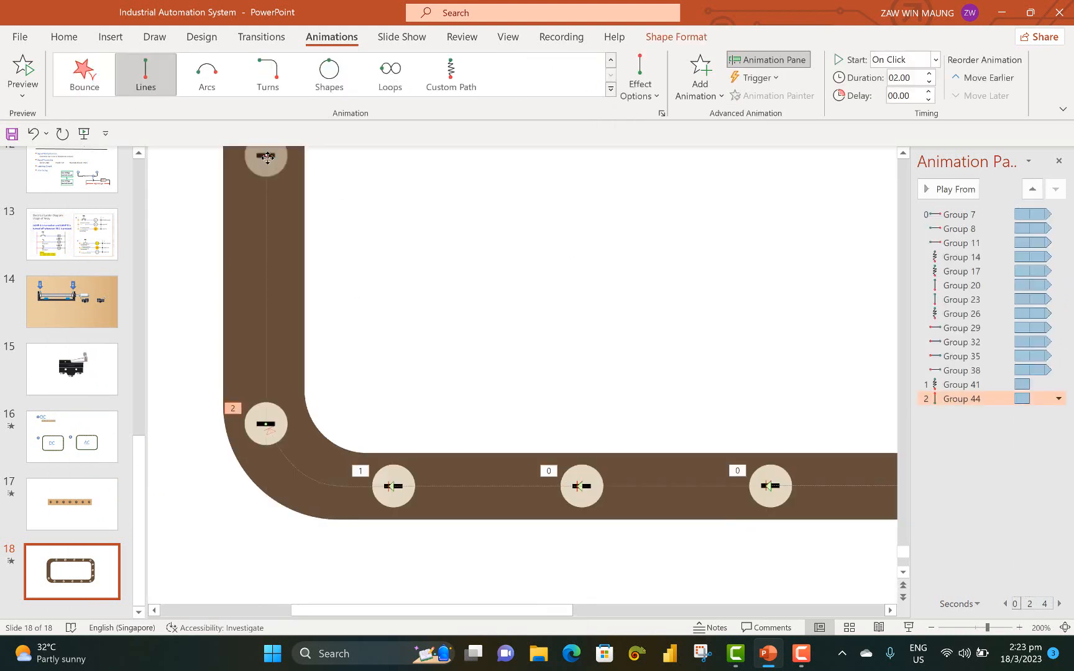
pyautogui.moveTo(267, 155); pyautogui.dragTo(266, 247)
pyautogui.scroll(-5, 550, 347)
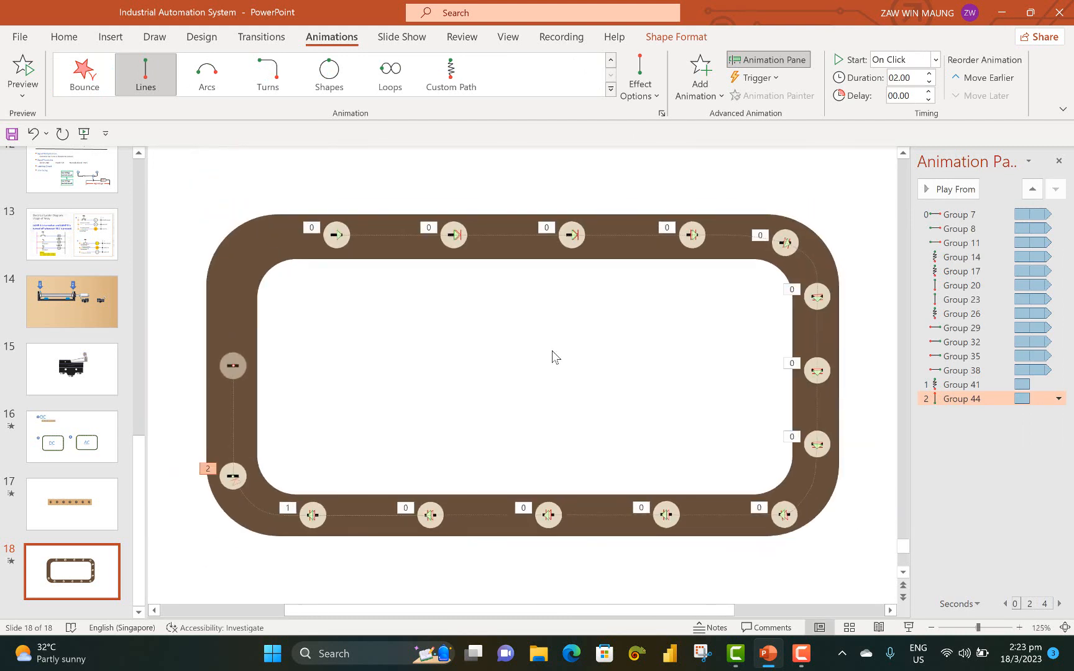
pyautogui.moveTo(233, 366); pyautogui.dragTo(233, 396)
pyautogui.scroll(5, 304, 412)
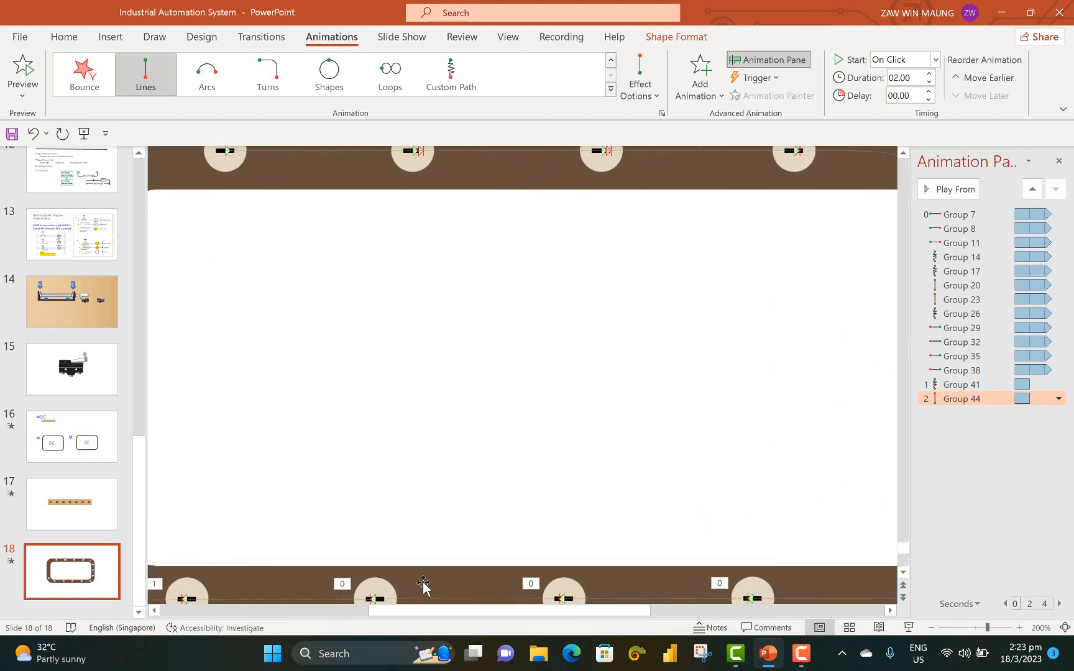
# Edit the points of the lower-left corner path so it ends centred on the left-side electron
pyautogui.hscroll(-5, 423, 582)
pyautogui.click(437, 405)
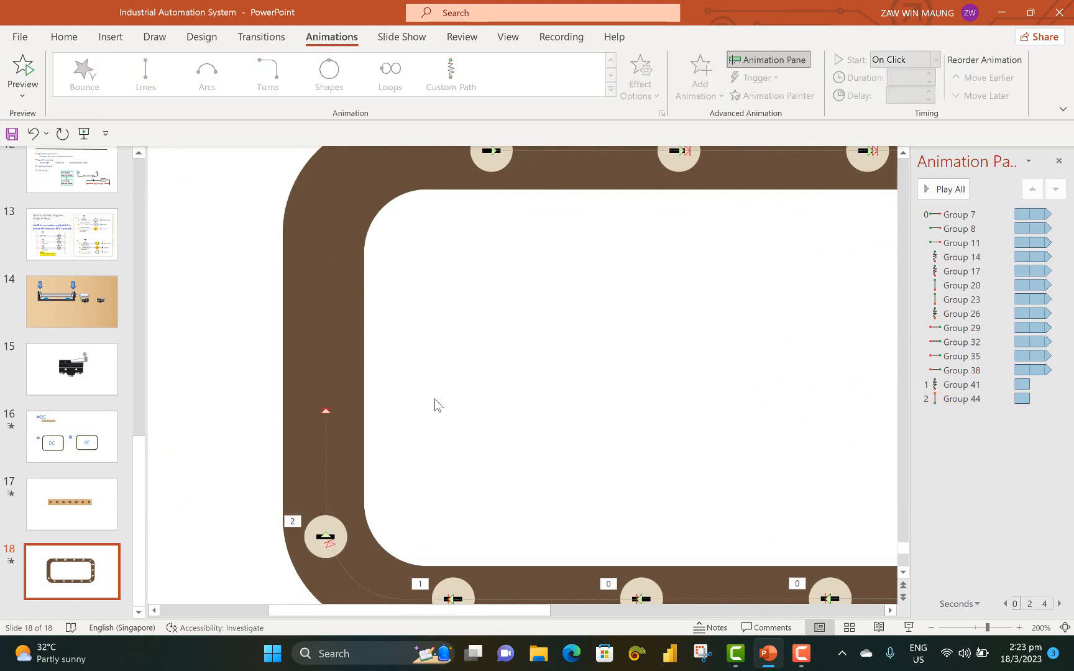
pyautogui.click(334, 555)
pyautogui.rightClick(341, 566)
pyautogui.click(391, 506)
pyautogui.moveTo(329, 540); pyautogui.dragTo(320, 559)
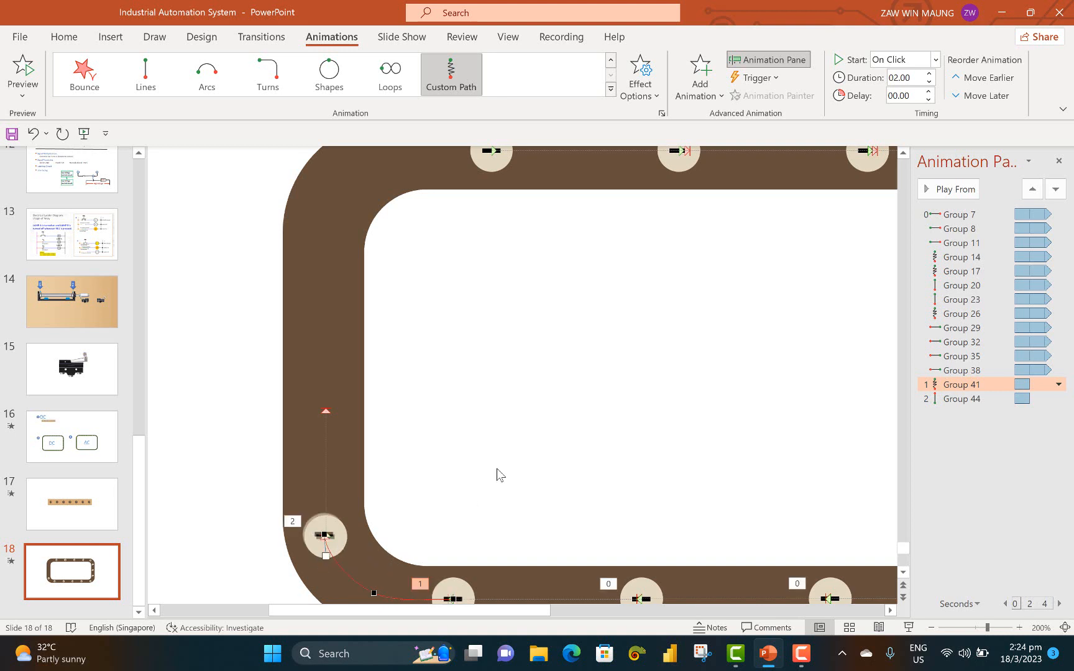
# Nudge the left-side electron to line up with the end of the lower-left corner path
pyautogui.click(333, 529)
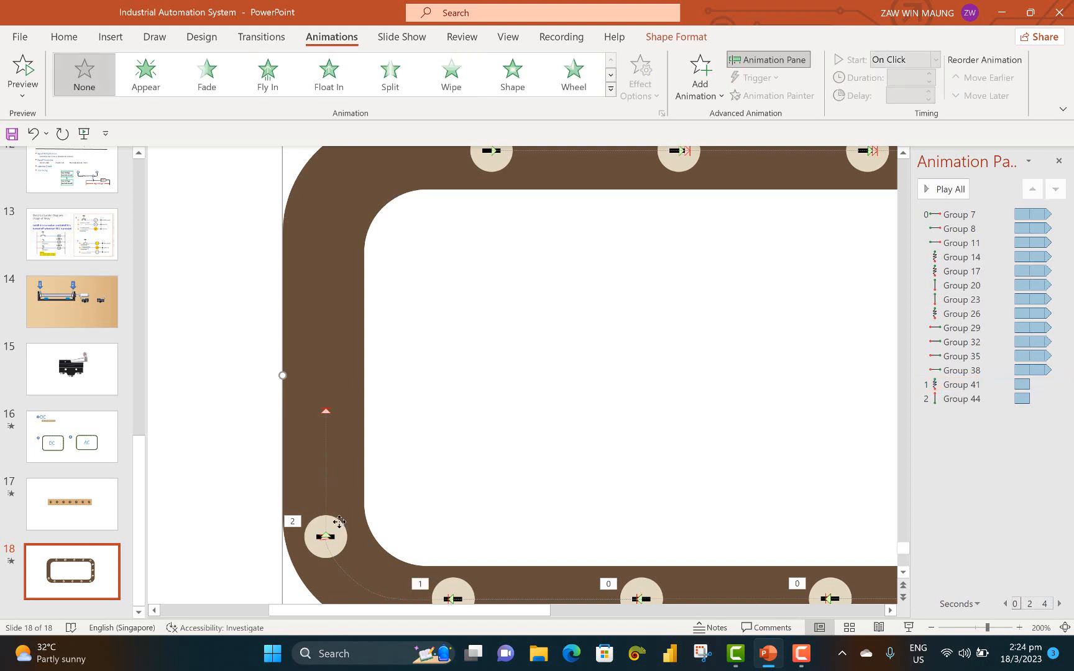
pyautogui.hotkey('ctrl', 'Down')
pyautogui.hotkey('ctrl', 'Down')
pyautogui.hotkey('ctrl', 'Up')
pyautogui.hotkey('ctrl', 'Down')
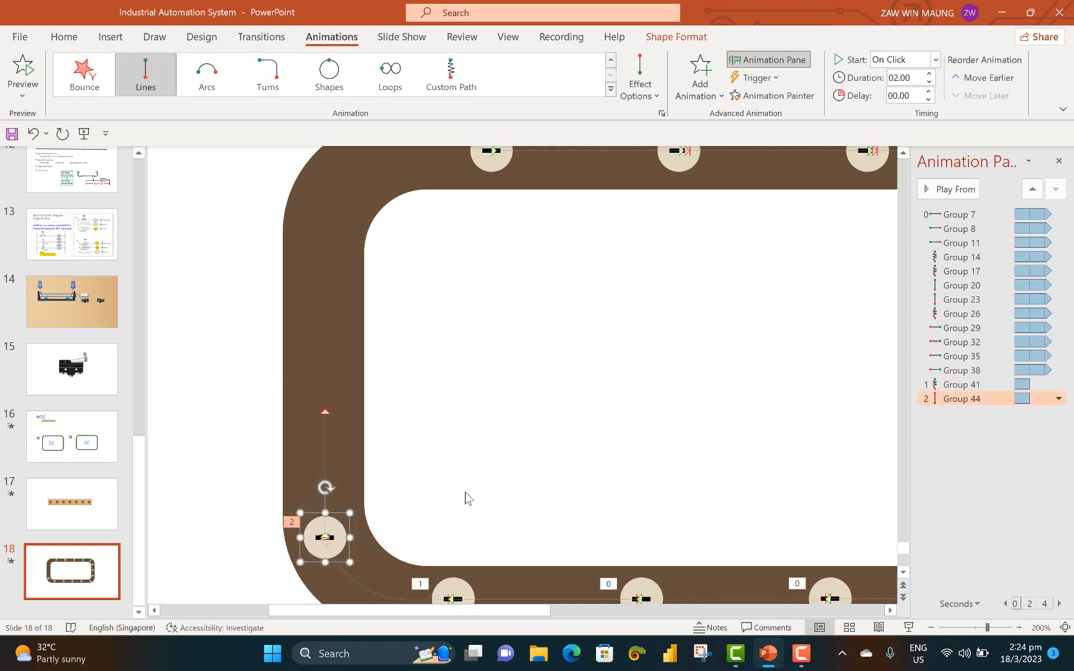
# Duplicate the electron on the track's left side and align the copy vertically at the end of the original's upward path
pyautogui.hotkey('ctrl', 'd')
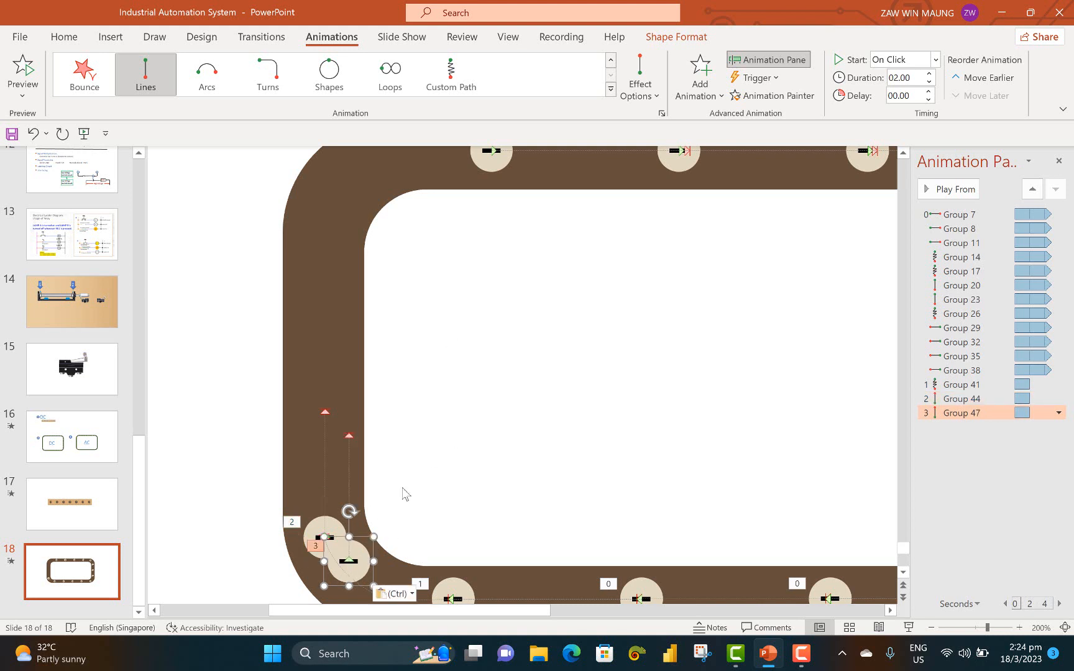
pyautogui.moveTo(359, 553); pyautogui.dragTo(335, 402)
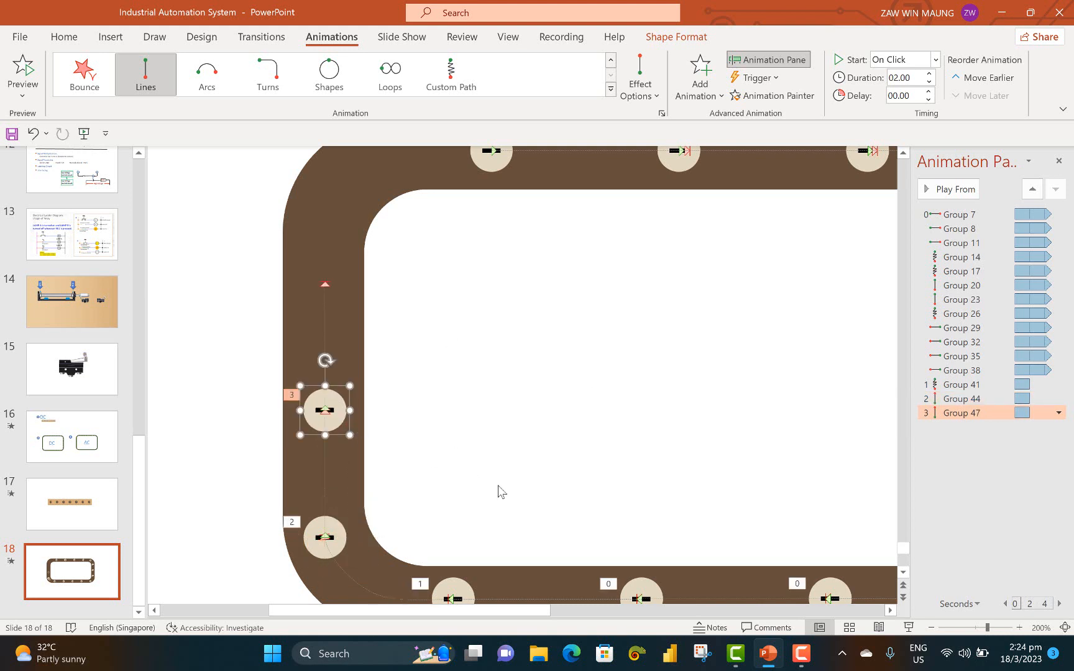
pyautogui.hotkey('ctrl', 'z')
pyautogui.hotkey('ctrl', 'z')
pyautogui.hotkey('ctrl', 'z')
pyautogui.hotkey('ctrl', 'z')
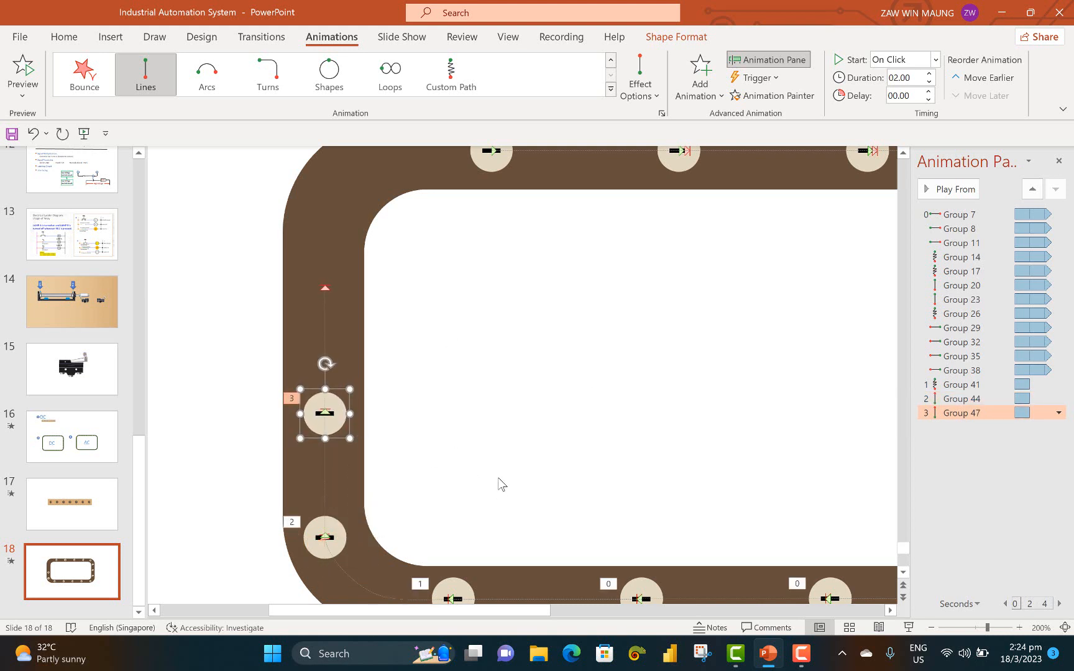
# Duplicate the left-side electron again, place the copy directly above the second one, and remove the copy's motion path
pyautogui.hotkey('ctrl', 'd')
pyautogui.moveTo(357, 563); pyautogui.dragTo(334, 286)
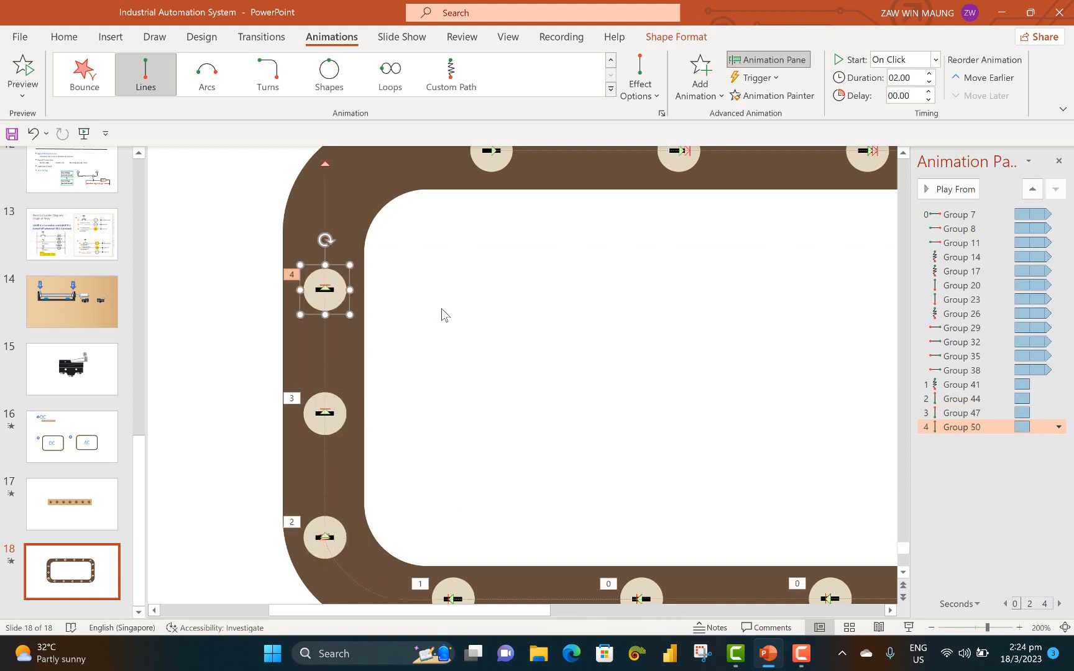
pyautogui.rightClick(996, 432)
pyautogui.click(973, 550)
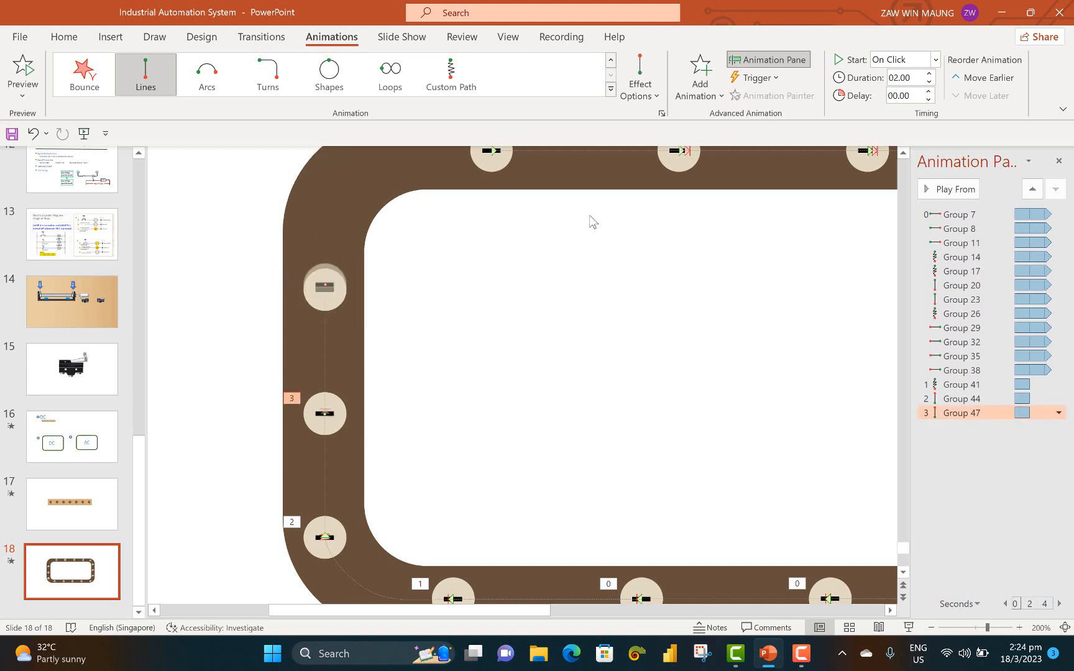
# Try a custom motion path from the uppermost left-side electron around the upper-left corner, with its middle point smoothed to follow the bend
pyautogui.click(451, 78)
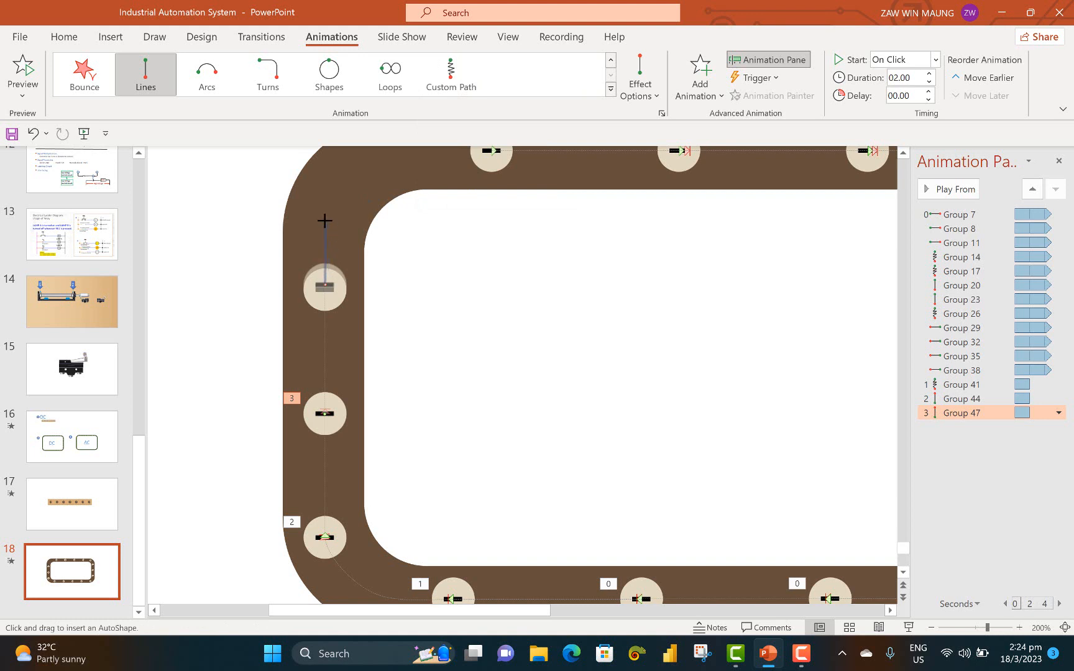
pyautogui.doubleClick(373, 152)
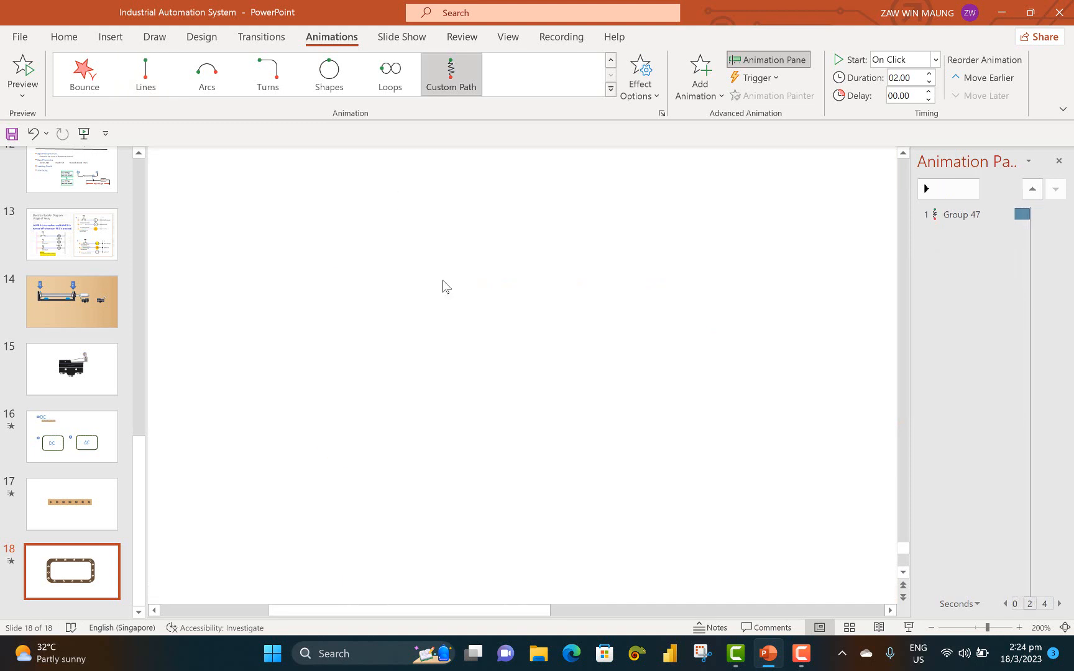
pyautogui.scroll(3, 449, 291)
pyautogui.click(328, 313)
pyautogui.rightClick(329, 313)
pyautogui.click(367, 324)
pyautogui.rightClick(328, 316)
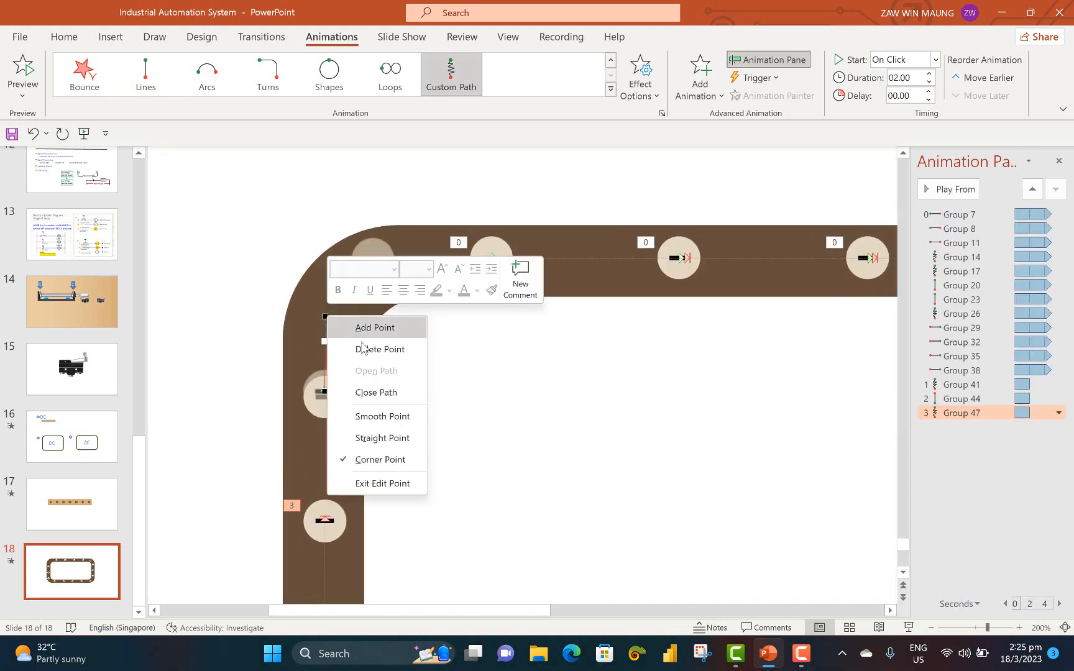
pyautogui.click(372, 415)
pyautogui.moveTo(324, 316); pyautogui.dragTo(352, 273)
pyautogui.click(372, 260)
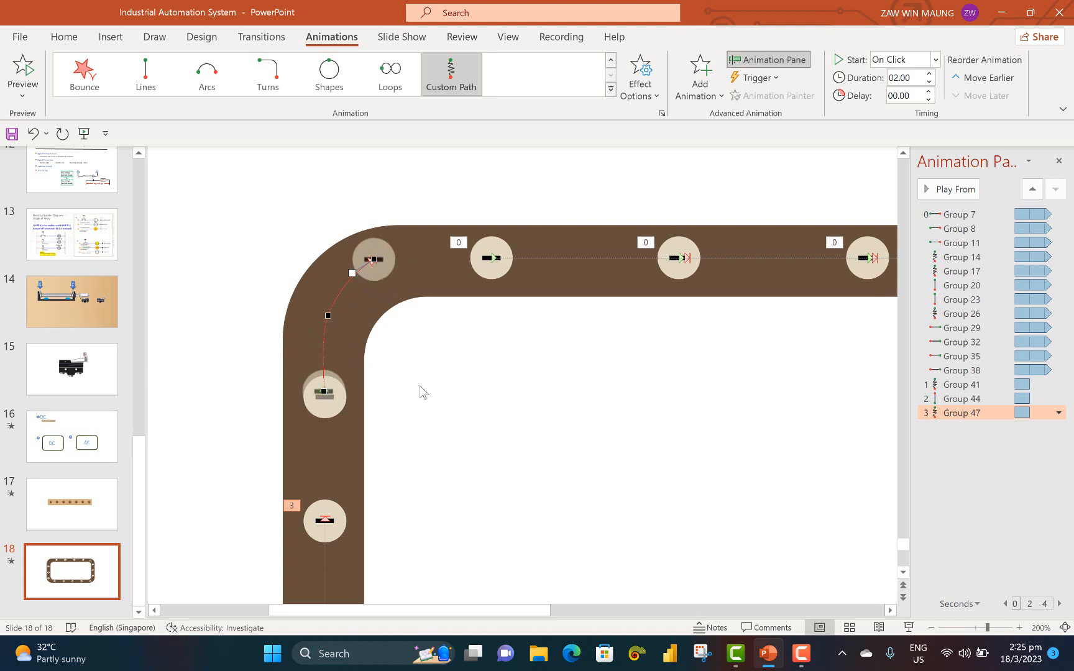
# Try to adjust the end point of the custom path in the track's upper-left corner
pyautogui.click(385, 267)
pyautogui.click(370, 260)
pyautogui.rightClick(373, 260)
pyautogui.click(393, 273)
pyautogui.moveTo(377, 264); pyautogui.dragTo(376, 263)
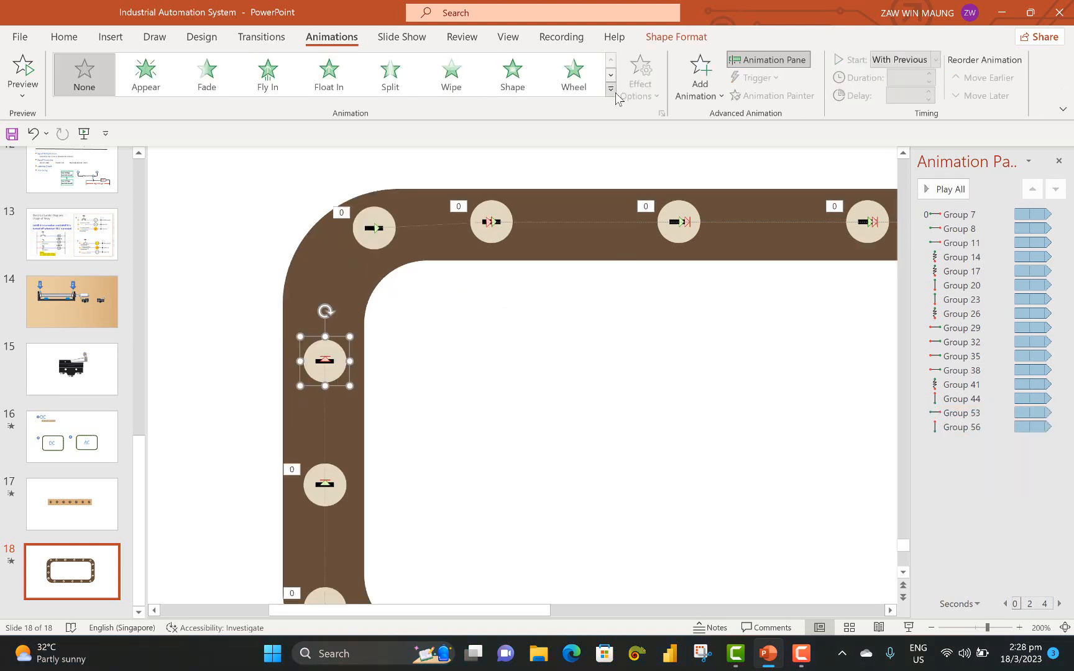
# Apply a custom motion path from the uppermost left-side electron around the bend to the electron in the upper-left corner
pyautogui.click(611, 89)
pyautogui.scroll(-2, 328, 245)
pyautogui.click(388, 493)
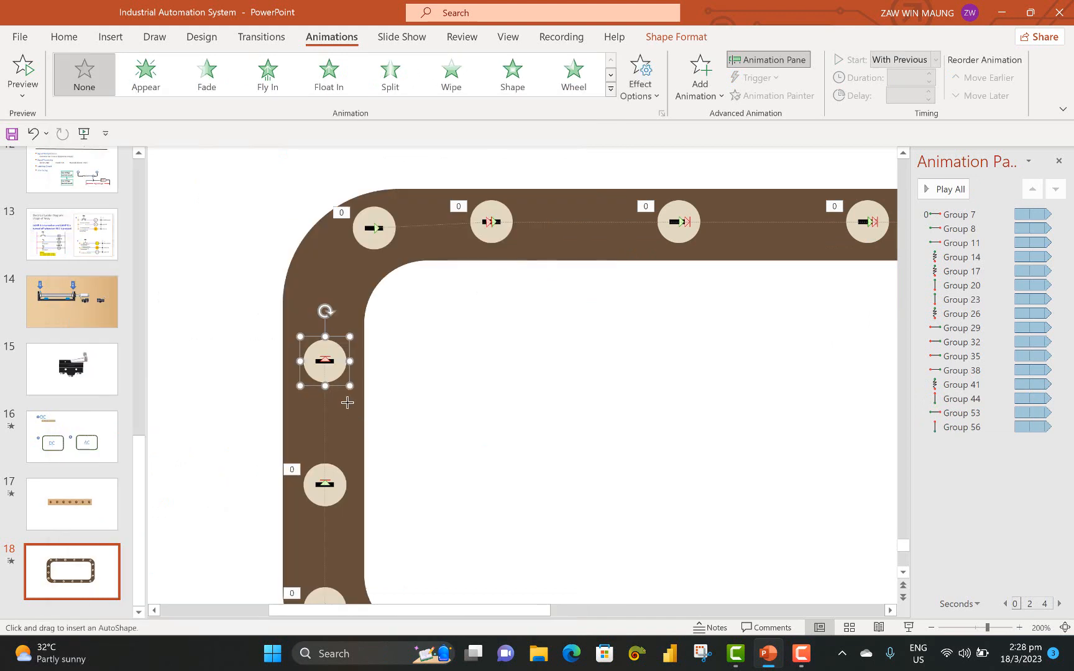
pyautogui.click(324, 359)
pyautogui.doubleClick(377, 228)
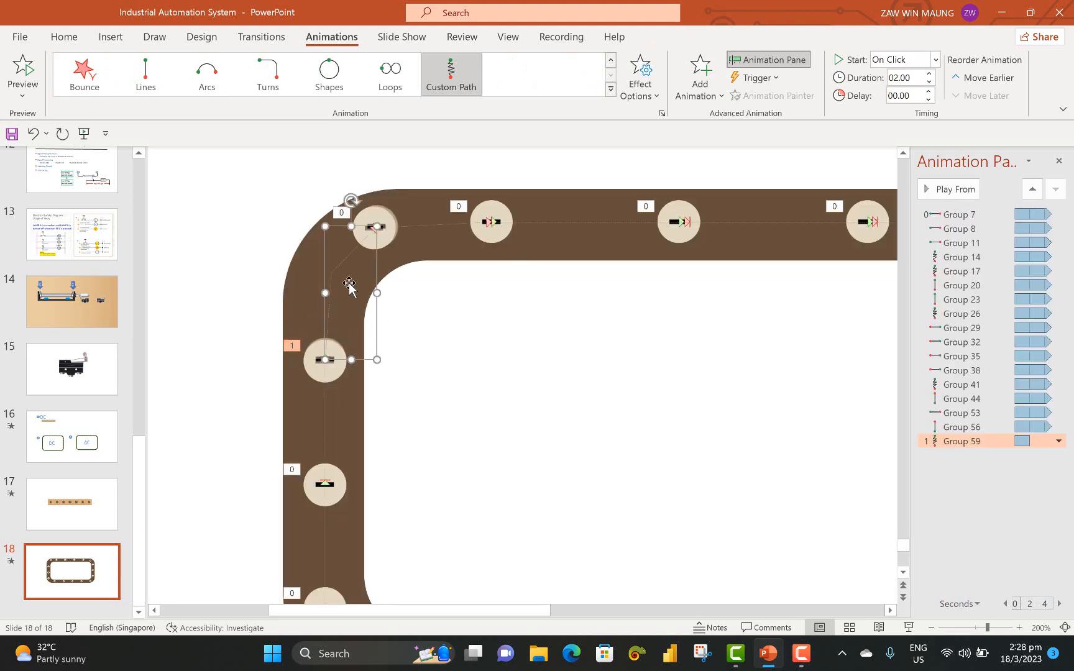
# Edit the upper-left corner path, making its middle point smooth and adjusting the curve so it follows the track's bend
pyautogui.rightClick(334, 270)
pyautogui.press('e')
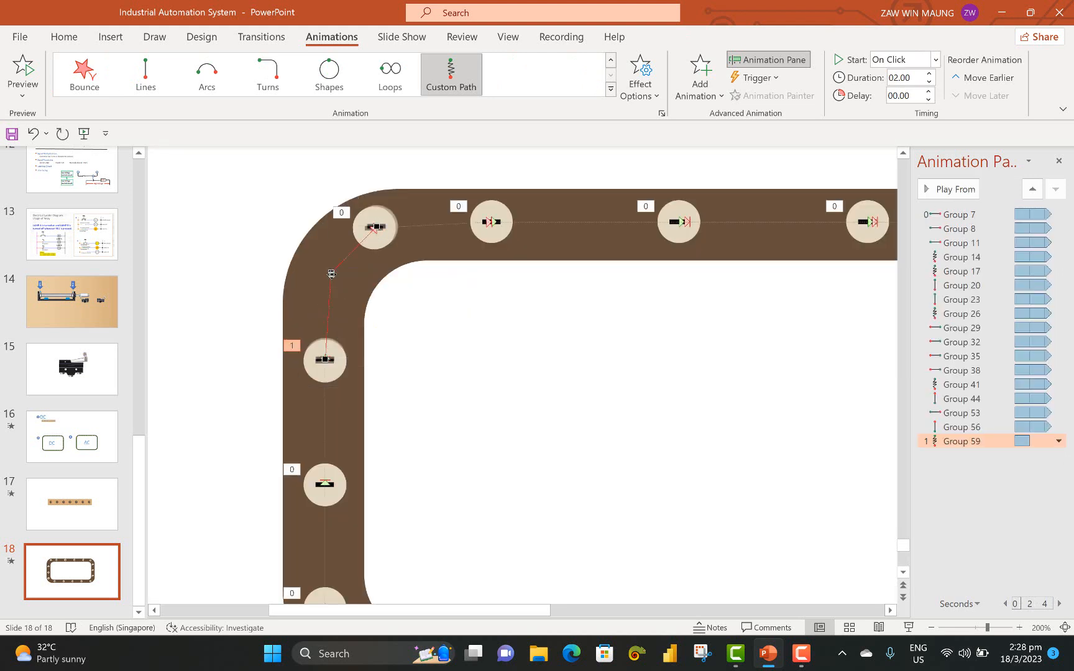
pyautogui.rightClick(331, 274)
pyautogui.click(372, 371)
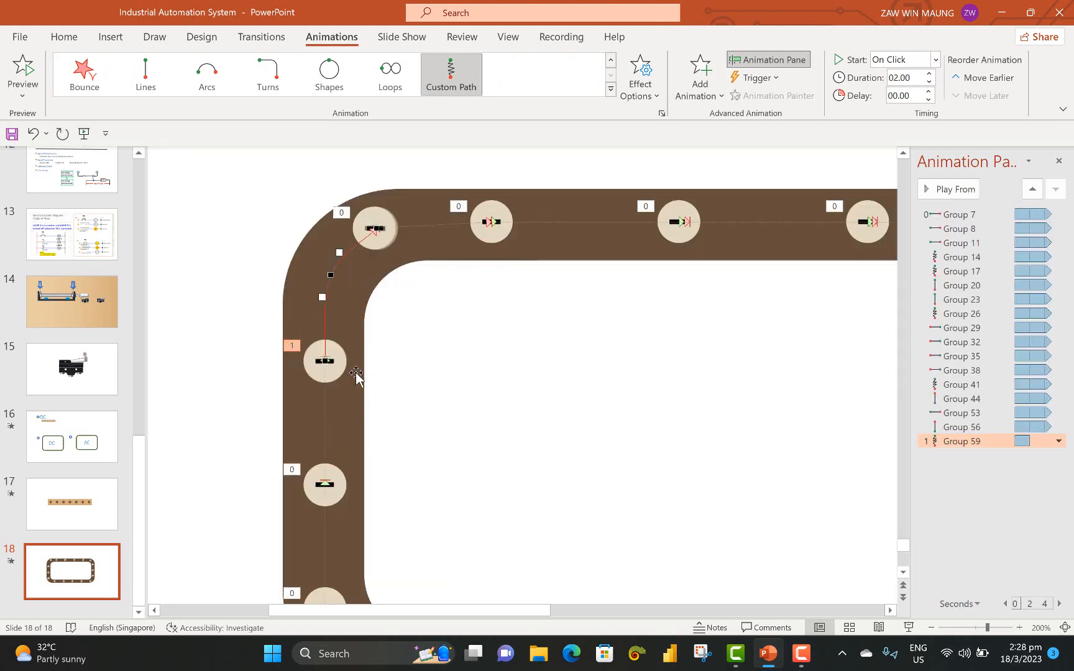
pyautogui.moveTo(373, 241); pyautogui.dragTo(353, 240)
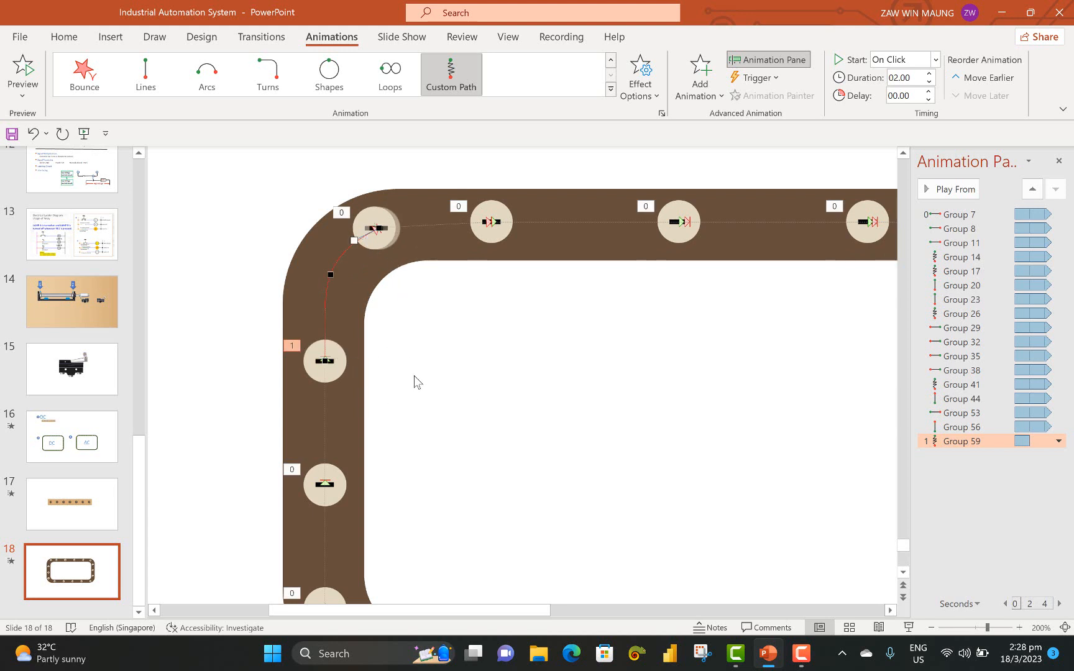
pyautogui.click(445, 373)
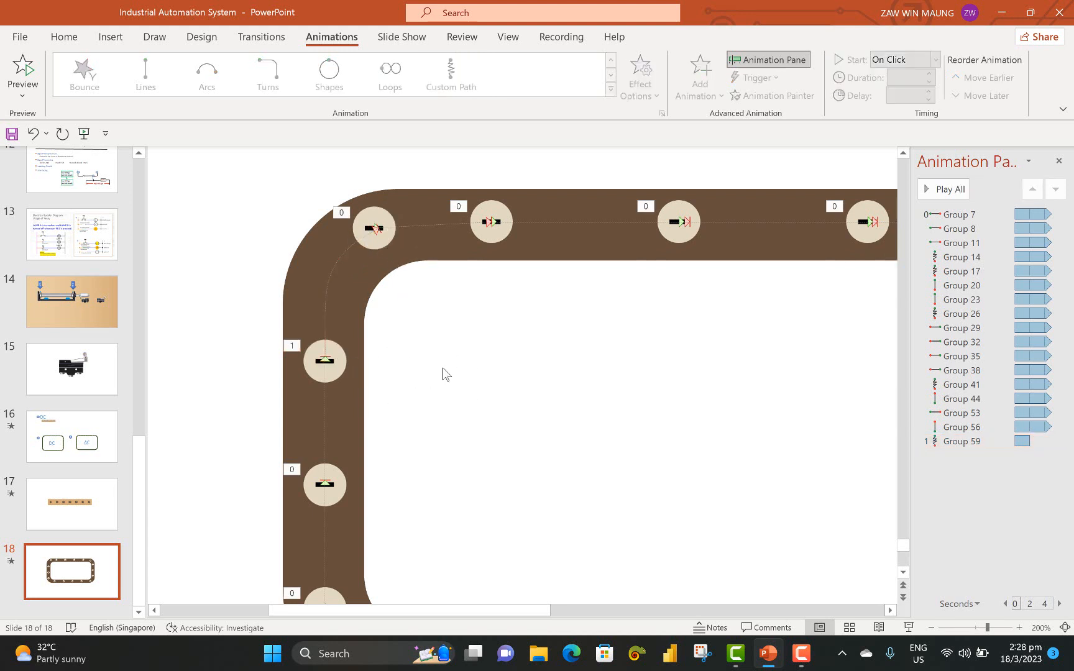
# Set the upper-left corner path to start With Previous and reduce its smooth end to 0 sec
pyautogui.rightClick(1008, 442)
pyautogui.click(990, 474)
pyautogui.rightClick(1008, 441)
pyautogui.click(983, 507)
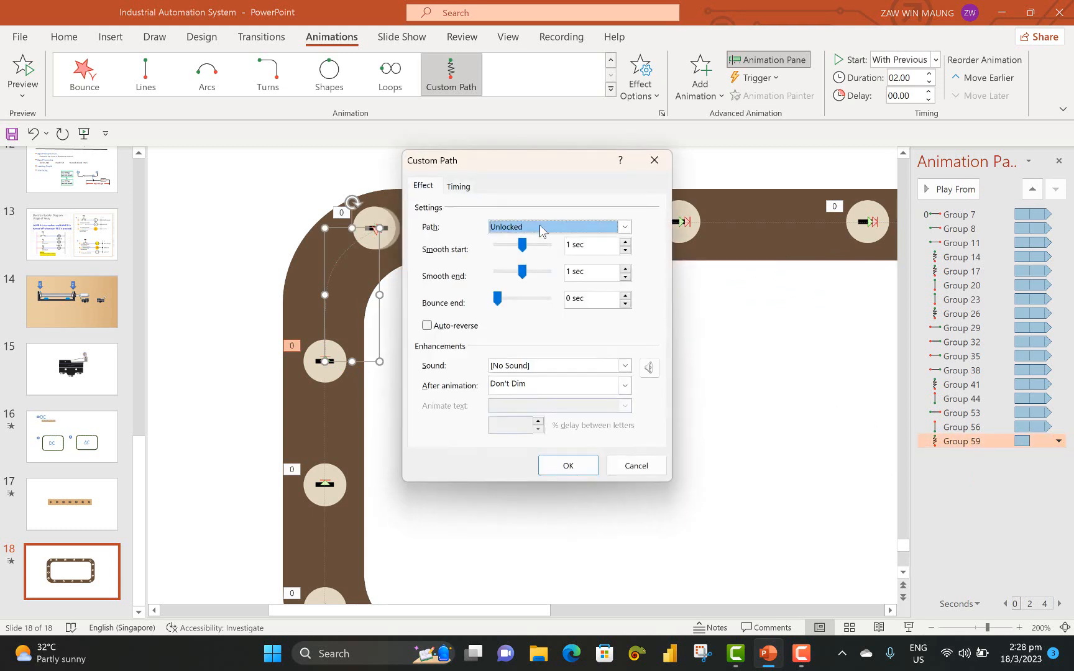
pyautogui.click(522, 272)
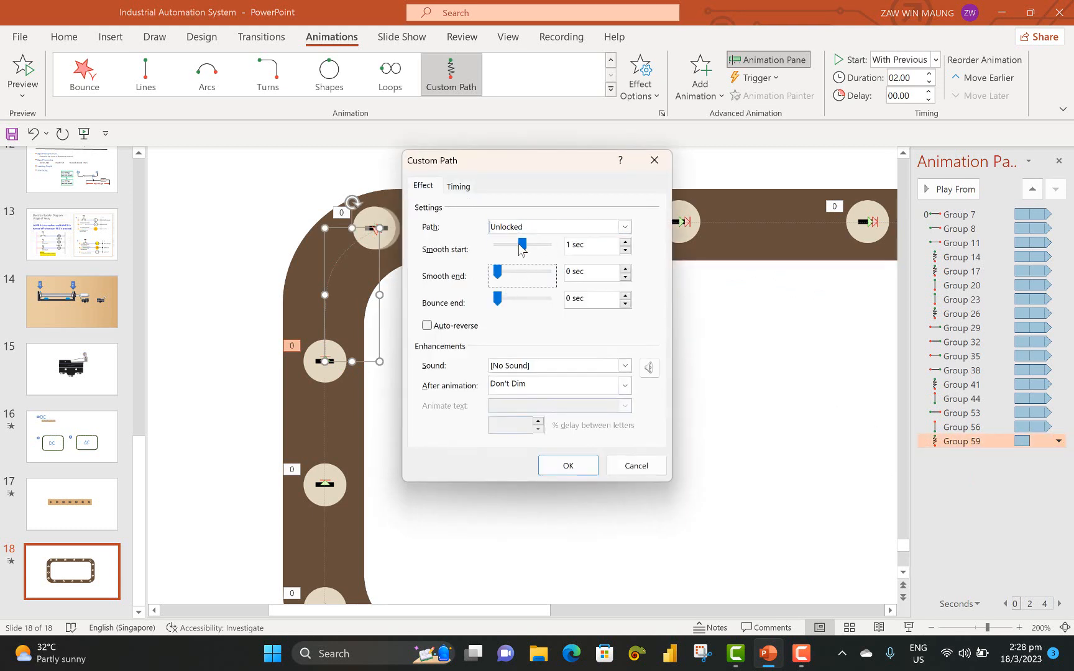
# Set the upper-left corner path to repeat Until Next Click and preview the loop in the slide show
pyautogui.click(458, 187)
pyautogui.click(569, 265)
pyautogui.click(500, 391)
pyautogui.click(567, 466)
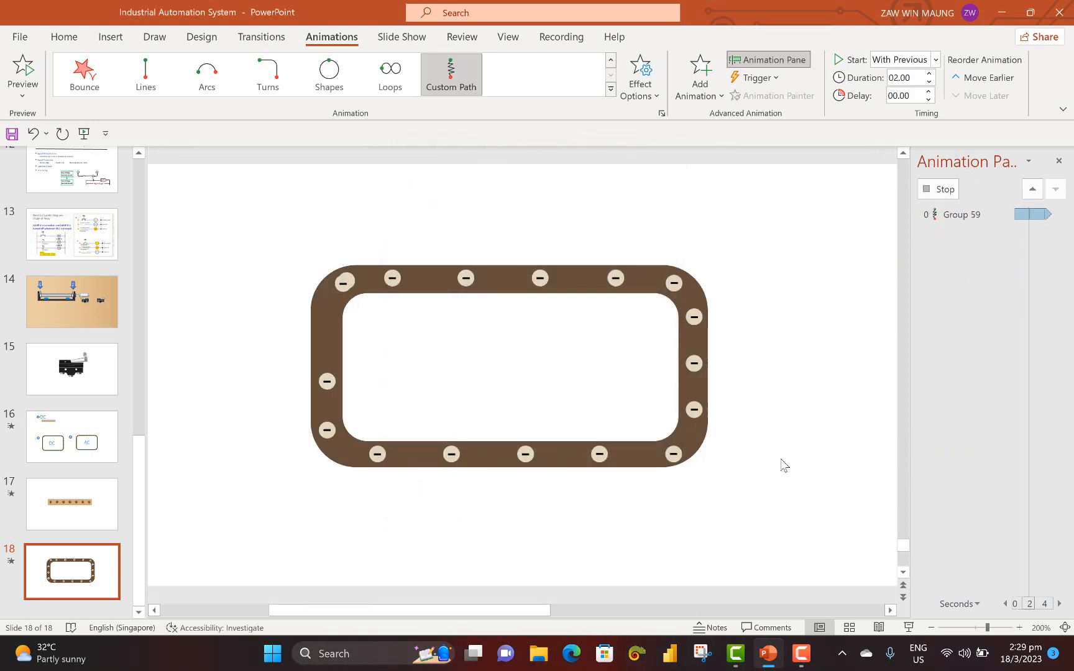
pyautogui.click(908, 627)
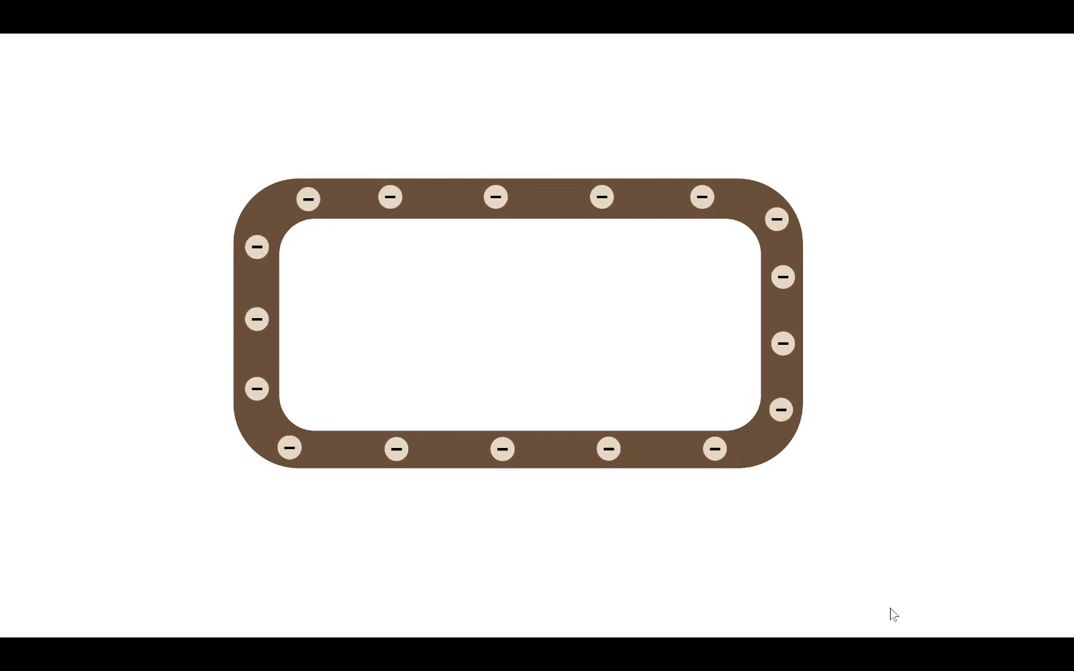
pyautogui.press('Escape')
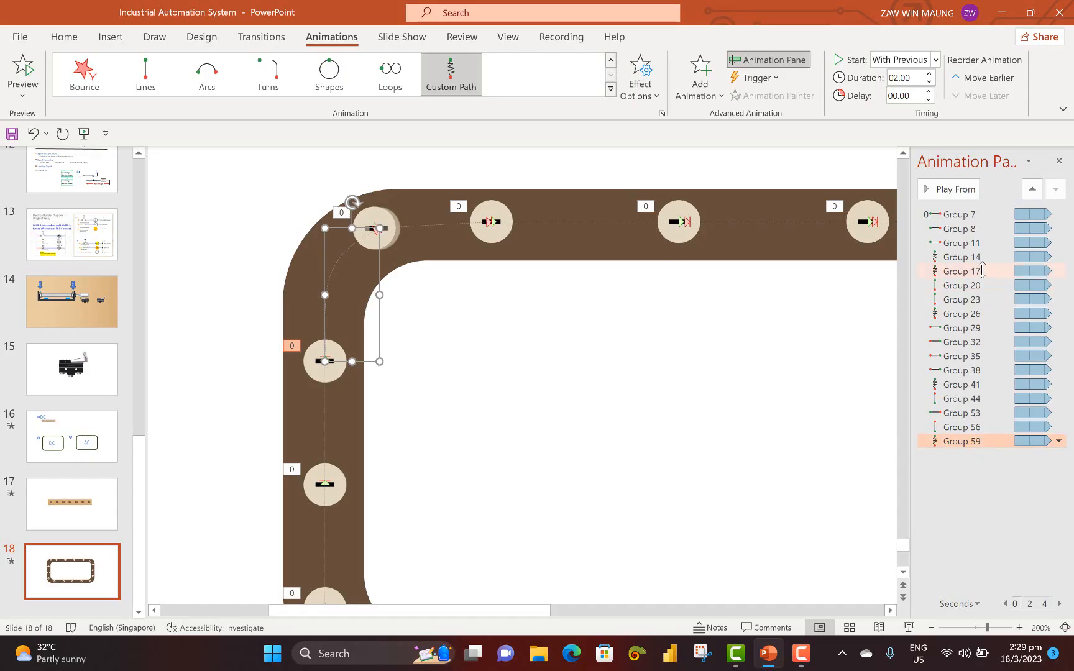
# Set the duration of all the slide's animations to 1 second and preview the loop in the slide show
pyautogui.click(1000, 215)
pyautogui.hotkey('ctrl', 'a')
pyautogui.click(1058, 440)
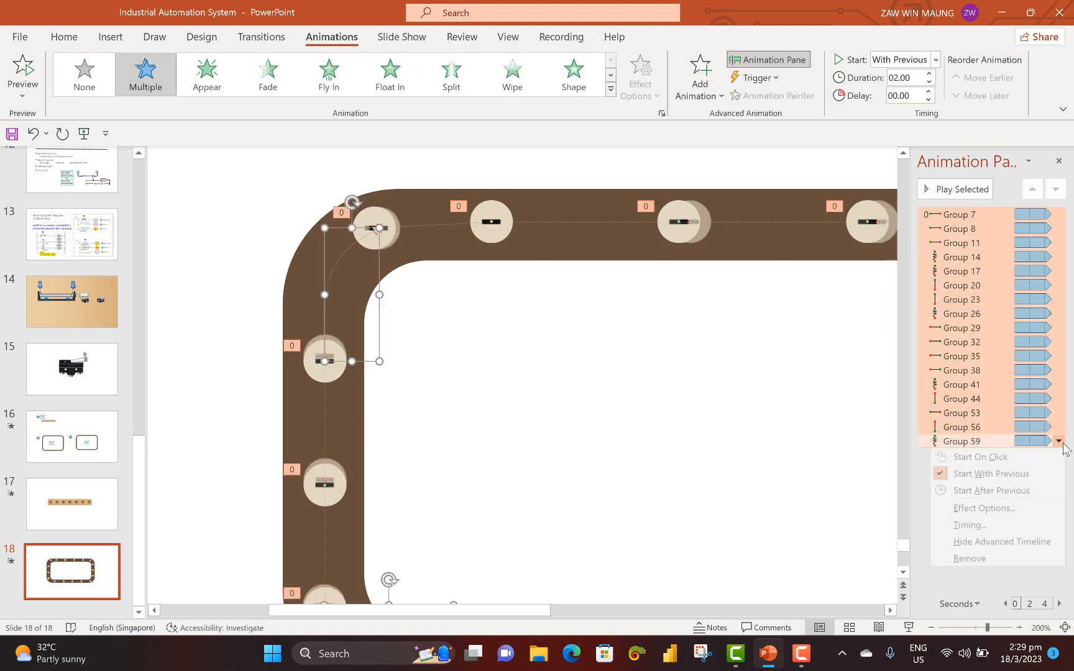
pyautogui.click(970, 525)
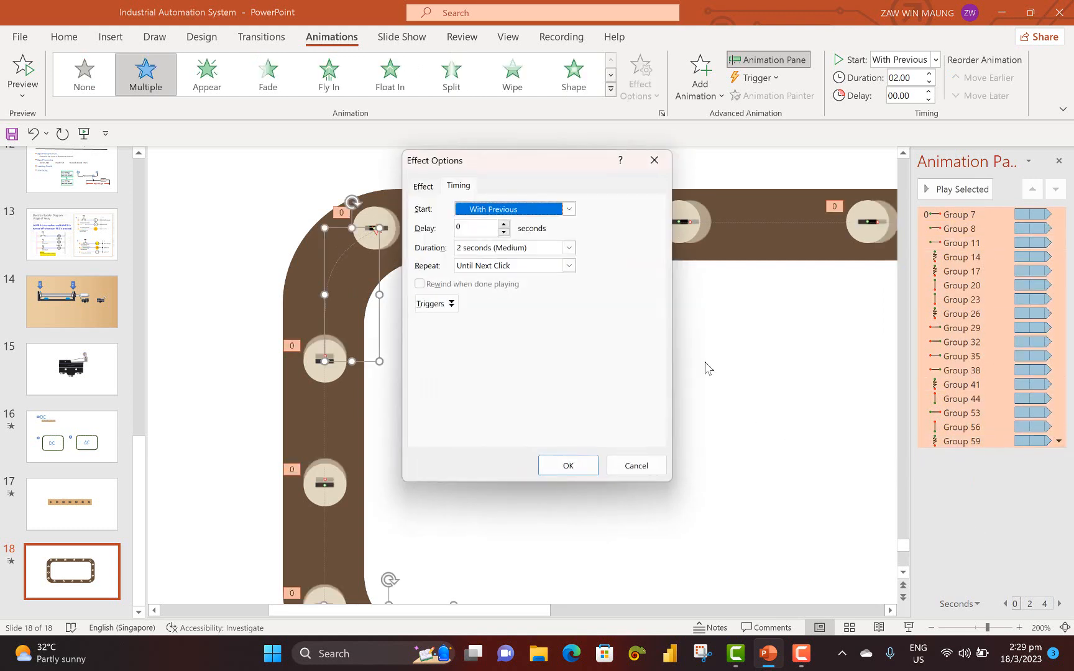
pyautogui.click(567, 248)
pyautogui.click(491, 303)
pyautogui.click(568, 465)
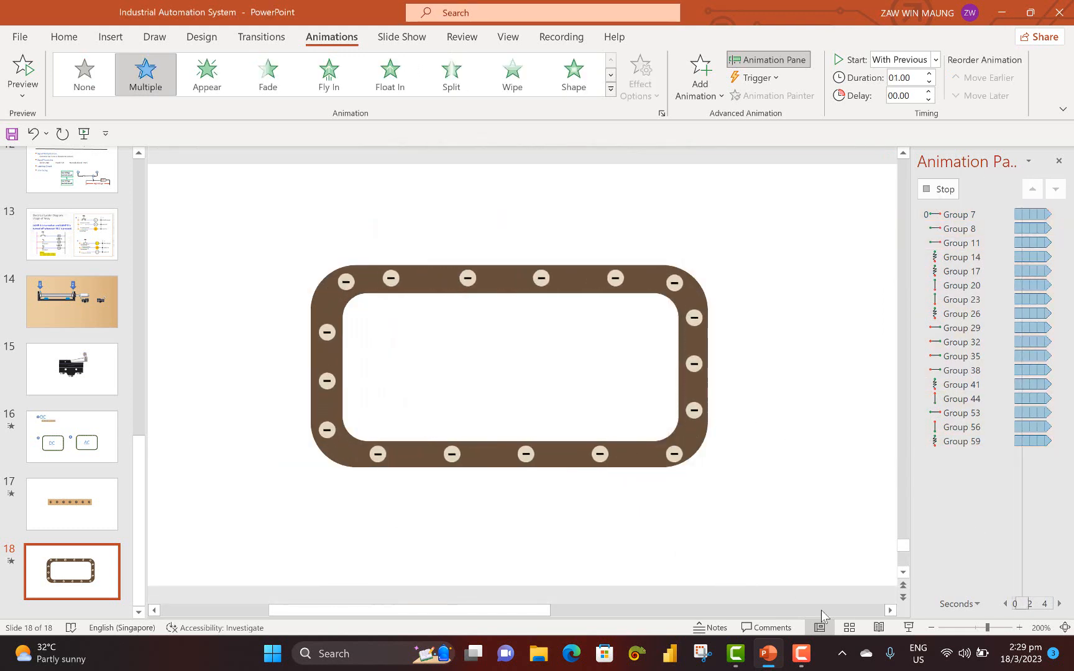
pyautogui.click(908, 628)
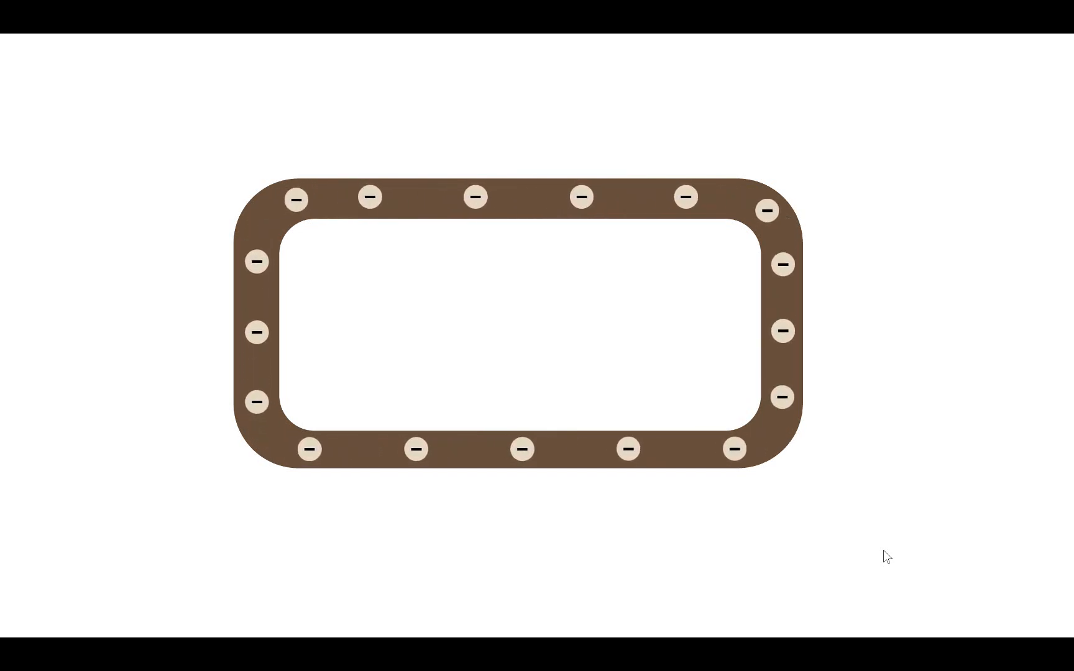
pyautogui.press('Escape')
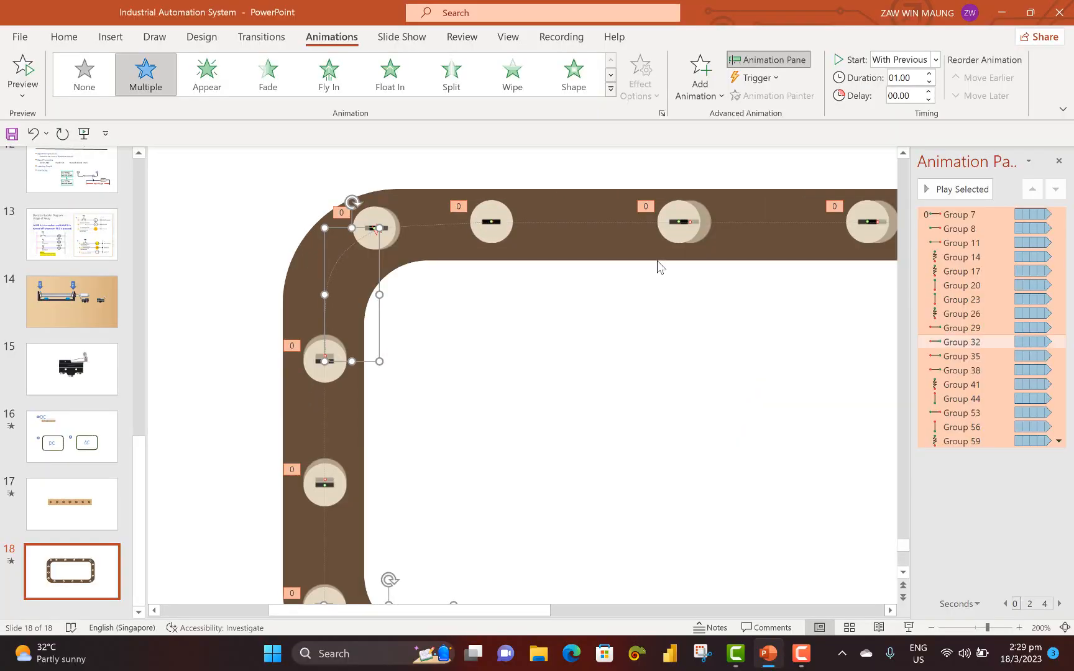
# Move the upper-left corner path's end point closer to the corner electron's centre and preview the slide show
pyautogui.rightClick(376, 231)
pyautogui.click(417, 363)
pyautogui.rightClick(328, 289)
pyautogui.click(483, 304)
pyautogui.click(329, 347)
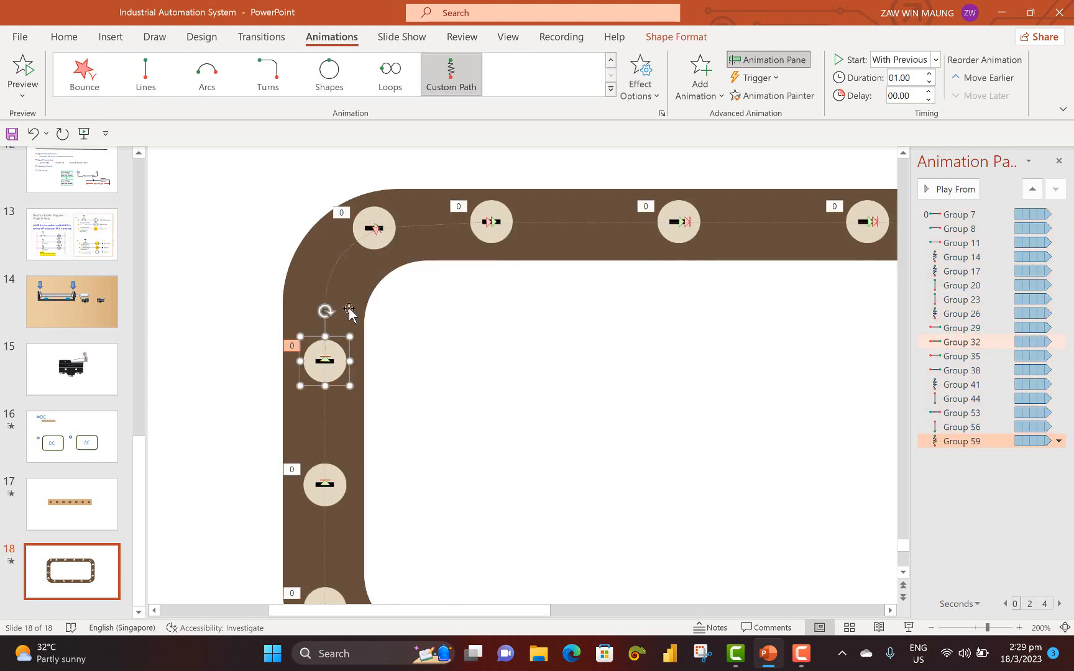
pyautogui.click(331, 272)
pyautogui.rightClick(331, 272)
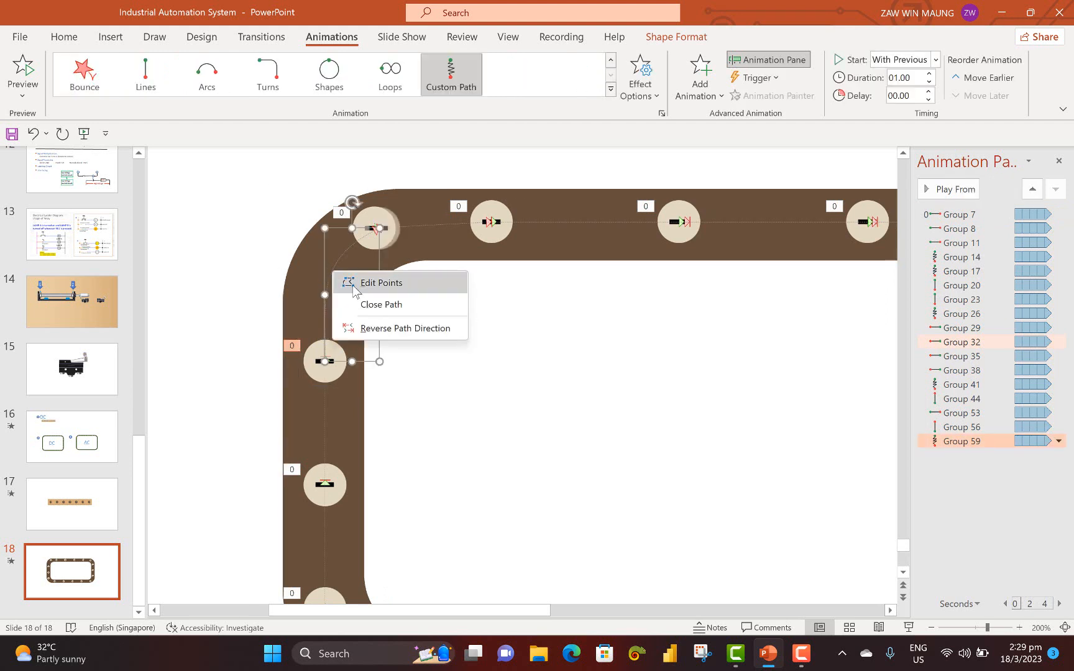
pyautogui.click(363, 283)
pyautogui.moveTo(381, 229); pyautogui.dragTo(374, 233)
pyautogui.click(506, 365)
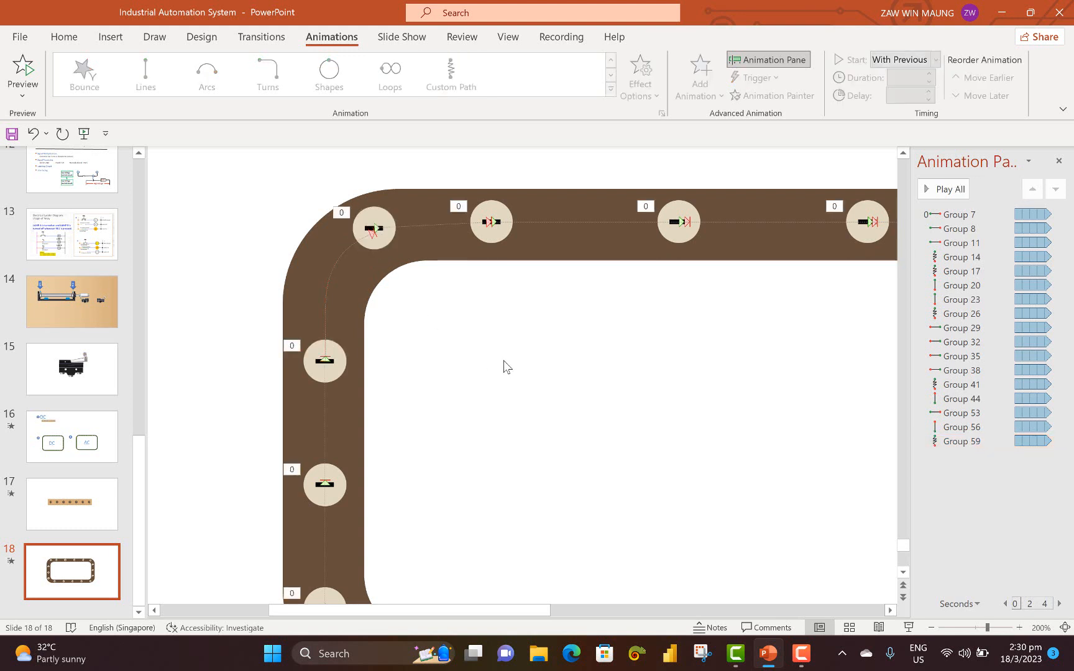
pyautogui.click(908, 628)
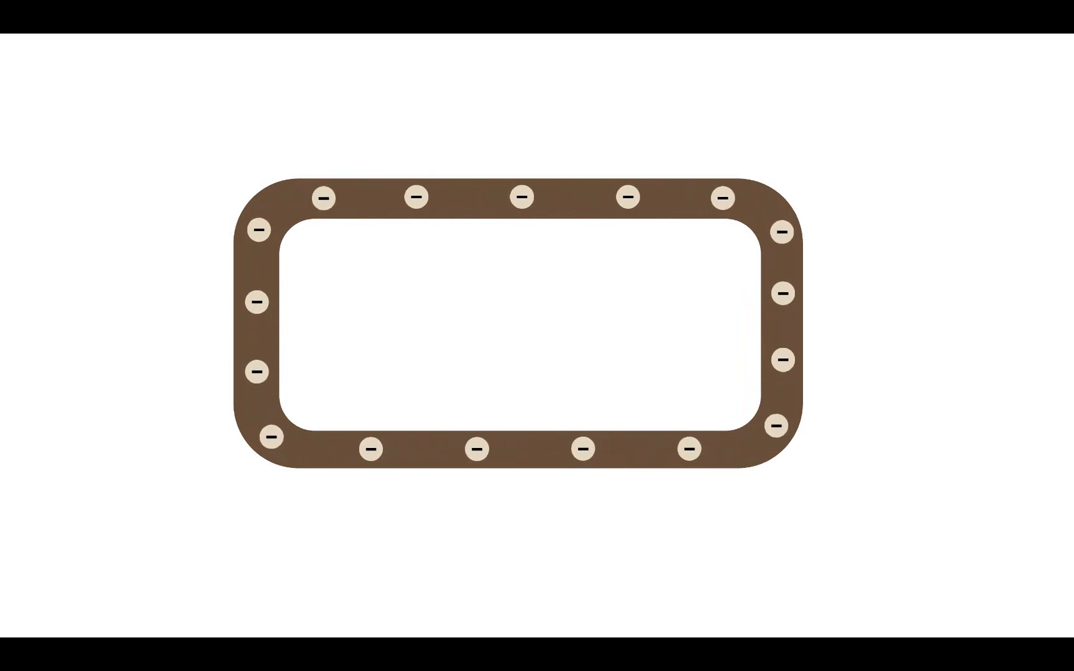
pyautogui.press('Escape')
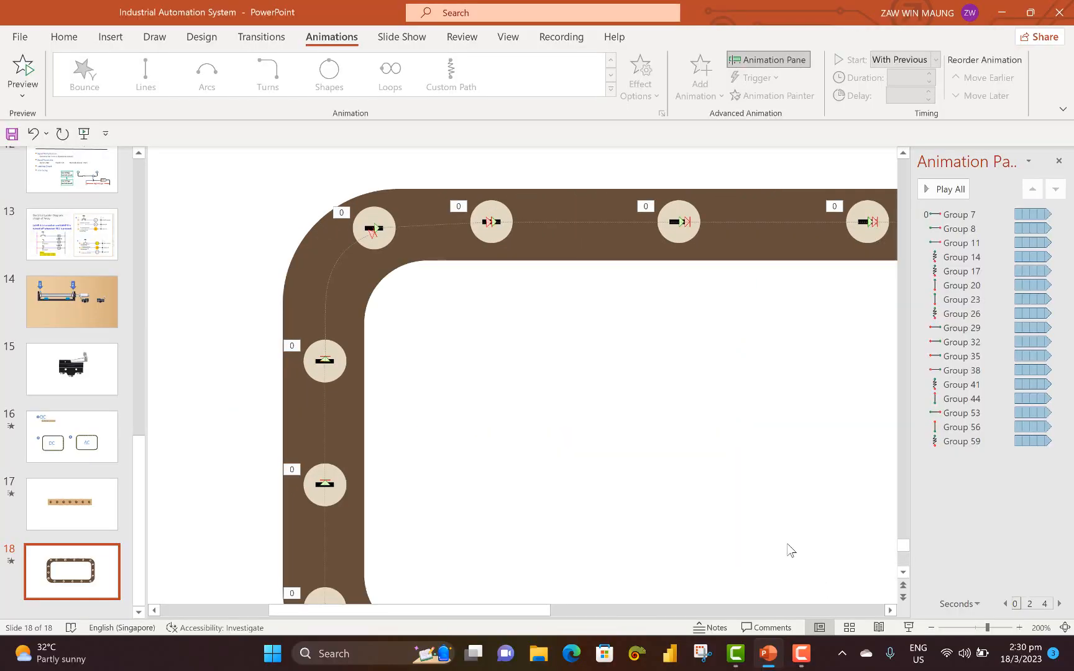
# Shift the upper-left corner path slightly up at the corner electron and move its start point back onto the left-side electron's centre
pyautogui.click(372, 233)
pyautogui.moveTo(372, 233); pyautogui.dragTo(375, 227)
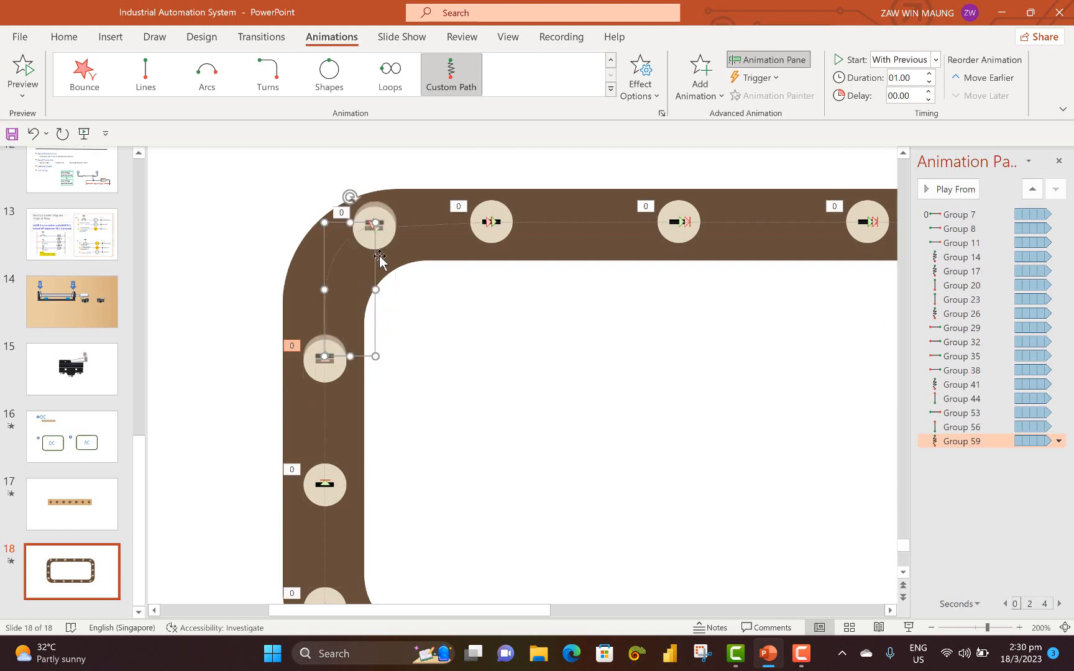
pyautogui.rightClick(324, 356)
pyautogui.click(339, 364)
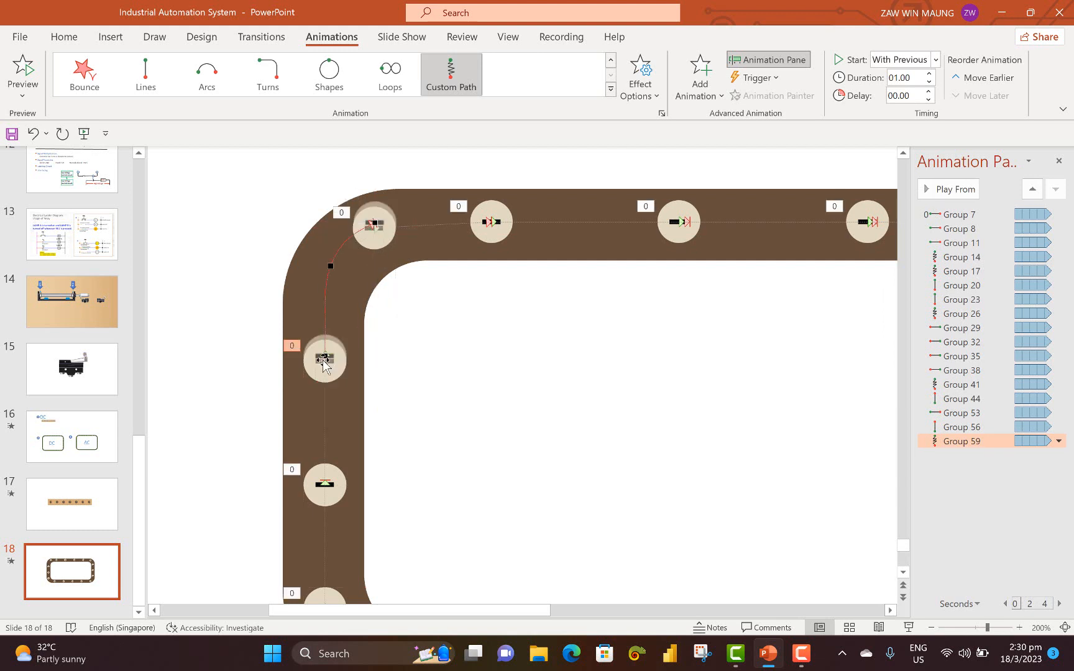
pyautogui.click(324, 356)
pyautogui.moveTo(325, 358); pyautogui.dragTo(325, 360)
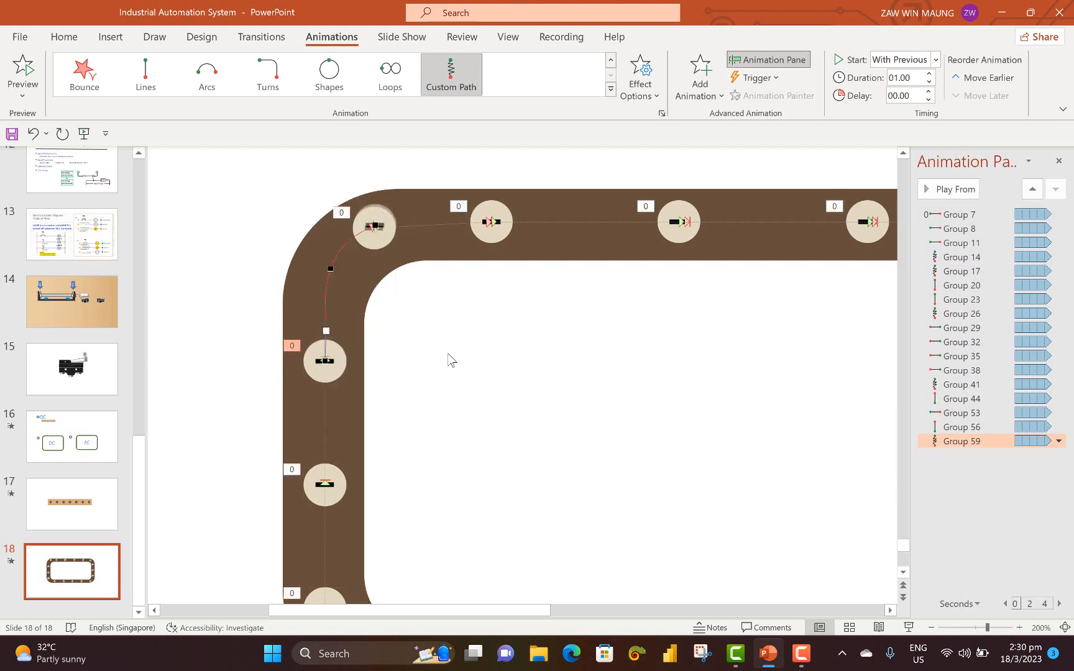
pyautogui.click(459, 333)
# Nudge the second electron along the conductor's top side slightly to the right to even out the spacing
pyautogui.click(494, 225)
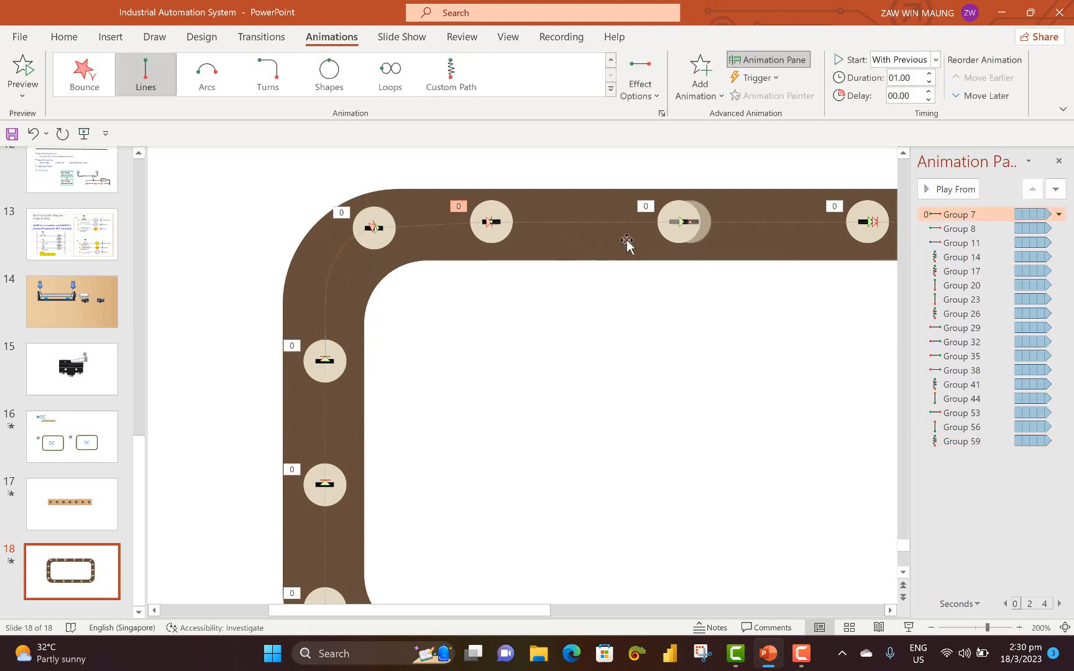
pyautogui.click(663, 230)
pyautogui.hotkey('ctrl', 'Right')
pyautogui.hotkey('ctrl', 'Right')
pyautogui.hotkey('ctrl', 'Right')
pyautogui.hotkey('ctrl', 'Right')
pyautogui.hotkey('ctrl', 'Right')
pyautogui.hotkey('ctrl', 'Right')
pyautogui.hotkey('ctrl', 'Right')
pyautogui.hotkey('ctrl', 'Right')
pyautogui.hotkey('ctrl', 'Right')
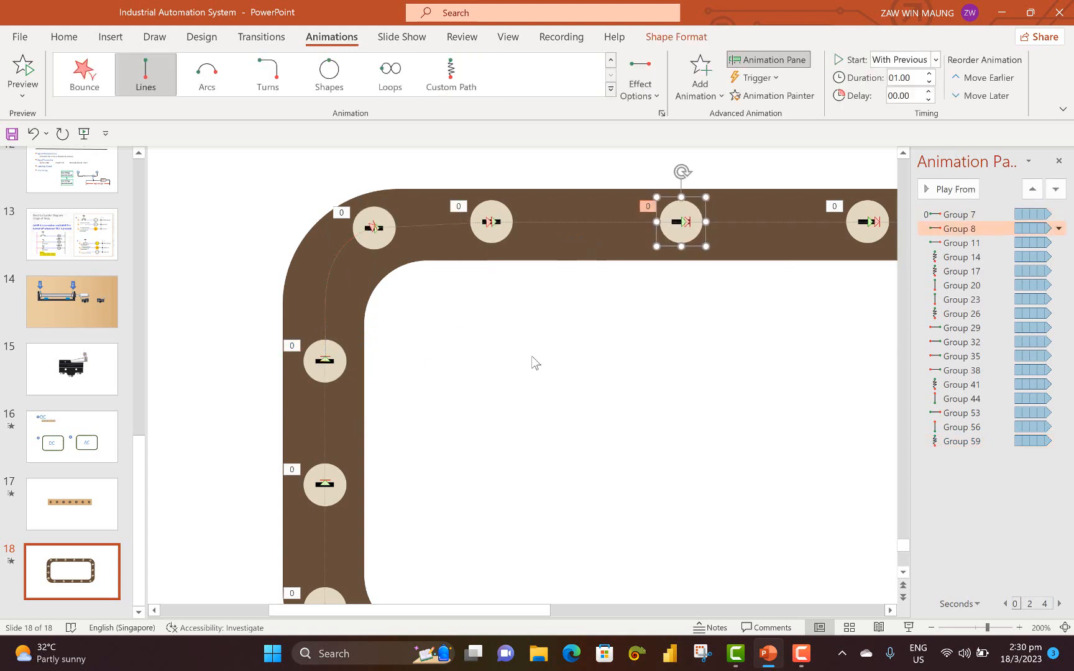
pyautogui.hotkey('ctrl', 'Right')
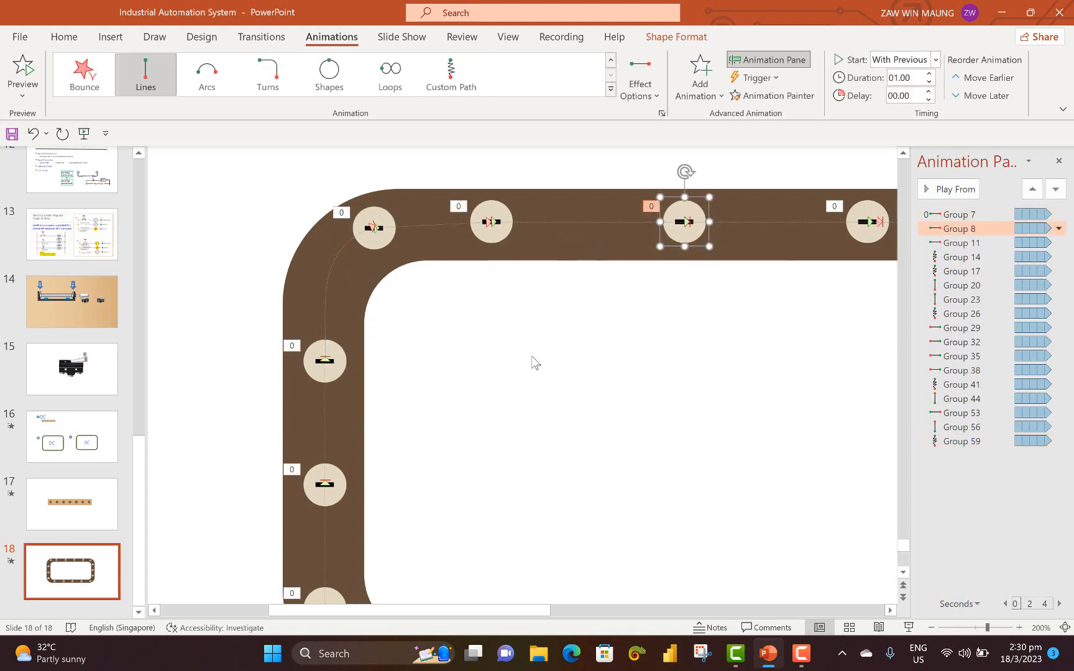
# Nudge the first electron on the conductor's top side slightly left, closer to the upper-left corner electron
pyautogui.click(498, 235)
pyautogui.hotkey('ctrl', 'Left')
pyautogui.hotkey('ctrl', 'Left')
pyautogui.hotkey('ctrl', 'Left')
pyautogui.hotkey('ctrl', 'Left')
pyautogui.hotkey('ctrl', 'Left')
pyautogui.hotkey('ctrl', 'Left')
pyautogui.hotkey('ctrl', 'Left')
pyautogui.hotkey('ctrl', 'Left')
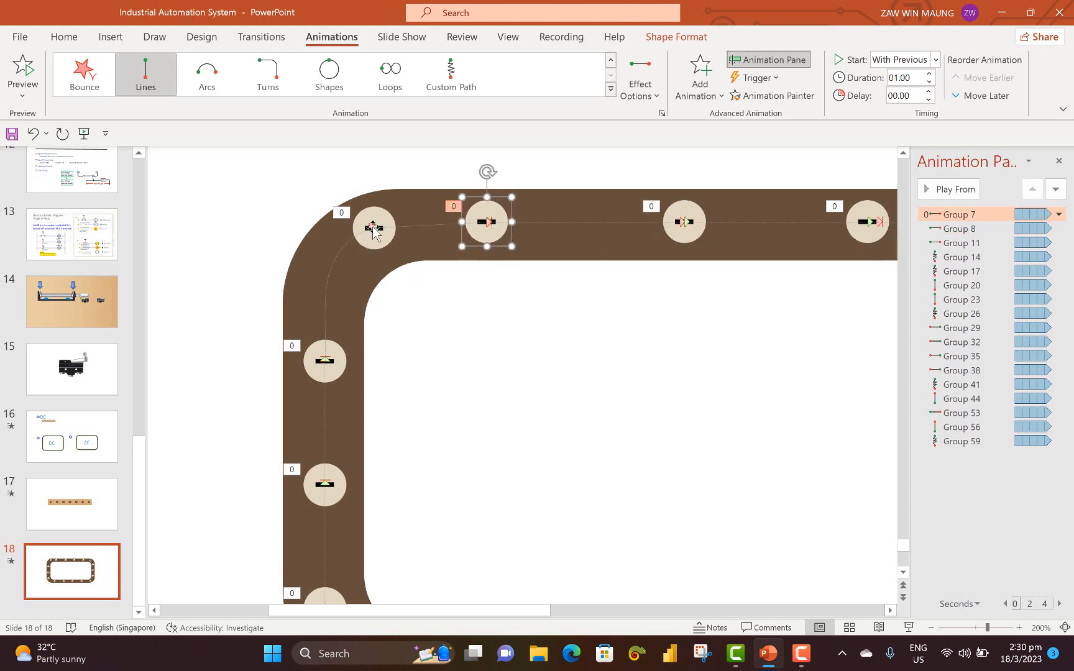
# Nudge the third electron on the conductor's top side to the right so its spacing matches its neighbours
pyautogui.click(871, 225)
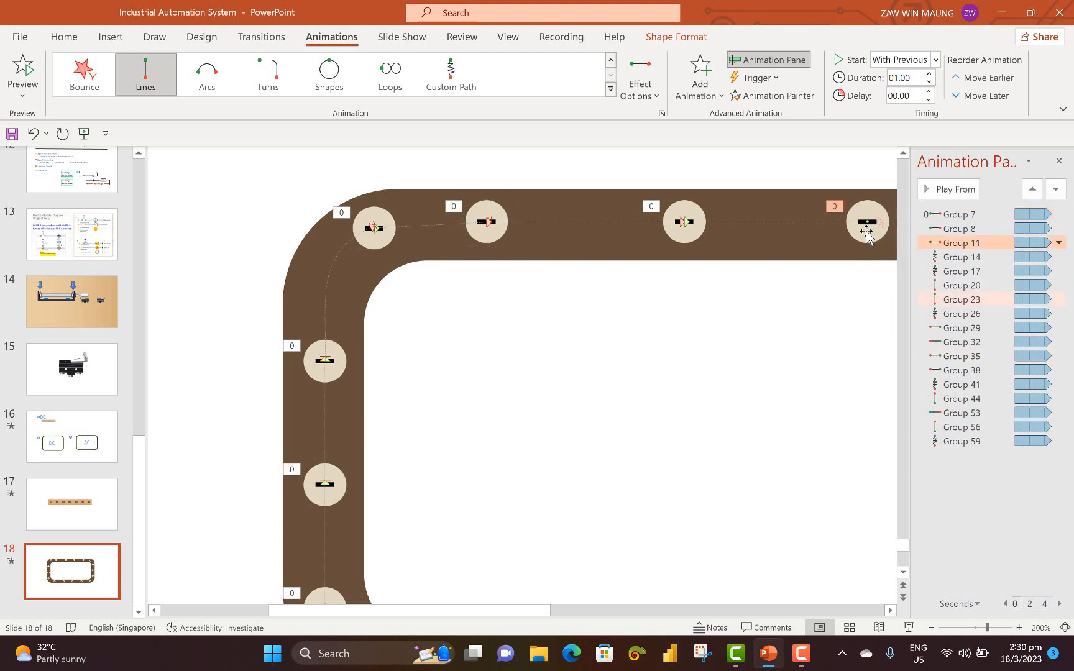
pyautogui.hotkey('ctrl', 'Left')
pyautogui.hotkey('ctrl', 'Left')
pyautogui.hotkey('ctrl', 'Right')
pyautogui.hotkey('ctrl', 'Right')
pyautogui.hotkey('ctrl', 'Right')
pyautogui.hotkey('ctrl', 'Right')
pyautogui.hotkey('ctrl', 'Right')
pyautogui.hotkey('ctrl', 'Right')
pyautogui.hotkey('ctrl', 'Right')
pyautogui.hotkey('ctrl', 'Right')
pyautogui.hotkey('ctrl', 'Right')
pyautogui.hotkey('ctrl', 'Right')
pyautogui.hotkey('ctrl', 'Right')
pyautogui.hotkey('ctrl', 'Right')
pyautogui.hotkey('ctrl', 'Right')
pyautogui.hotkey('ctrl', 'Right')
pyautogui.hotkey('ctrl', 'Right')
pyautogui.hotkey('ctrl', 'Right')
pyautogui.hotkey('ctrl', 'Right')
pyautogui.hotkey('ctrl', 'Right')
pyautogui.hotkey('ctrl', 'Right')
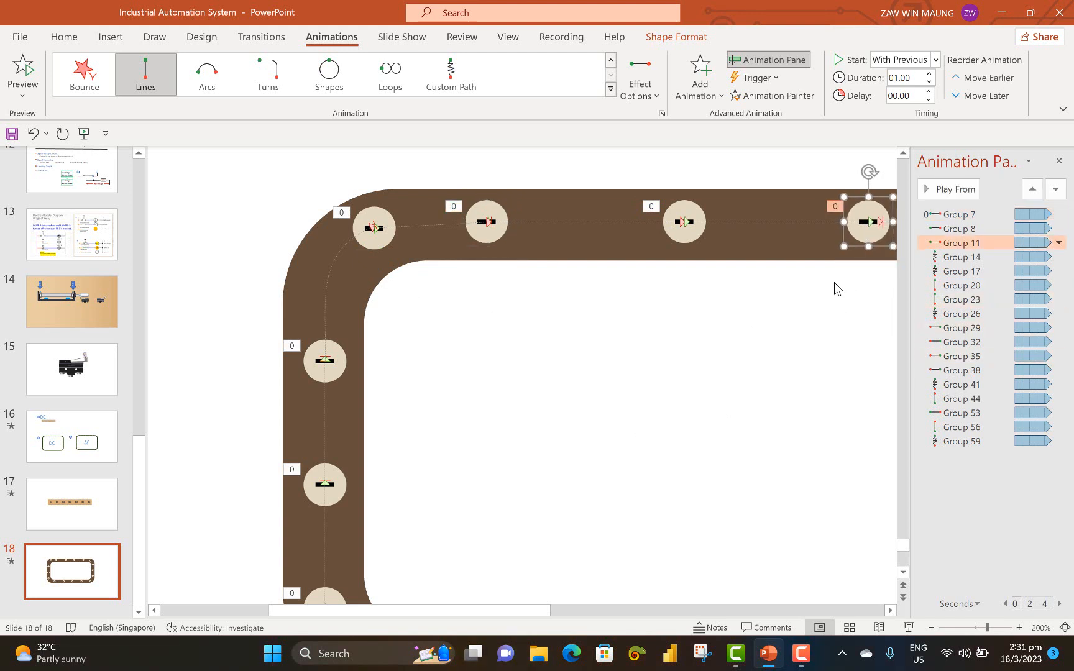
# Nudge the fourth electron on the conductor's top side to the right to keep the row evenly spaced
pyautogui.moveTo(545, 610); pyautogui.dragTo(648, 620)
pyautogui.click(782, 234)
pyautogui.hotkey('ctrl', 'Right')
pyautogui.hotkey('ctrl', 'Right')
pyautogui.hotkey('ctrl', 'Right')
pyautogui.hotkey('ctrl', 'Right')
pyautogui.hotkey('ctrl', 'Right')
pyautogui.hotkey('ctrl', 'Right')
pyautogui.hotkey('ctrl', 'Right')
pyautogui.hotkey('ctrl', 'Right')
pyautogui.hotkey('ctrl', 'Right')
pyautogui.hotkey('ctrl', 'Right')
pyautogui.hotkey('ctrl', 'Right')
pyautogui.hotkey('ctrl', 'Right')
pyautogui.hotkey('ctrl', 'Right')
pyautogui.hotkey('ctrl', 'Right')
pyautogui.hotkey('ctrl', 'Right')
pyautogui.hotkey('ctrl', 'Right')
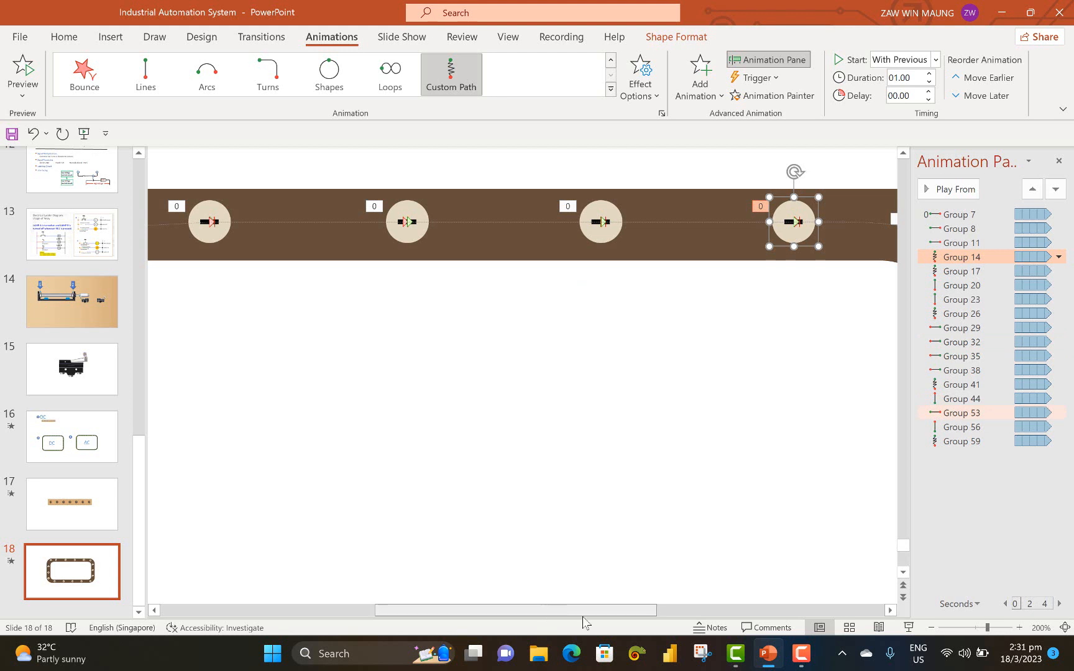
# Edit the points of the fourth top-side electron's path, moving its end point onto the upper-right corner electron's centre
pyautogui.moveTo(549, 611); pyautogui.dragTo(626, 603)
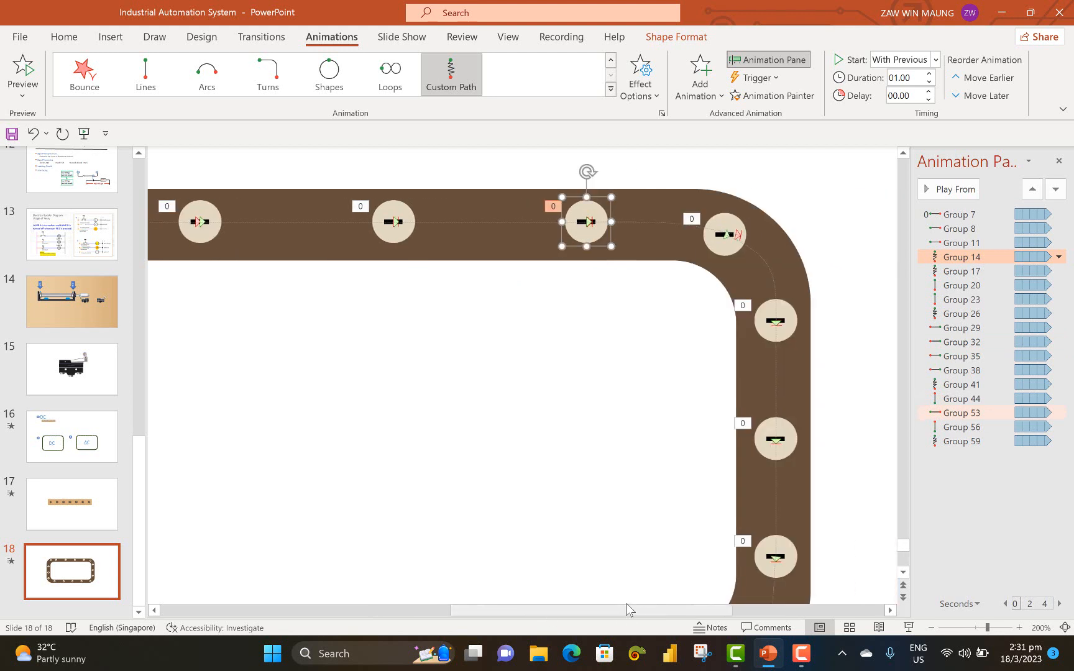
pyautogui.click(737, 238)
pyautogui.rightClick(738, 238)
pyautogui.click(759, 246)
pyautogui.moveTo(741, 235); pyautogui.dragTo(728, 235)
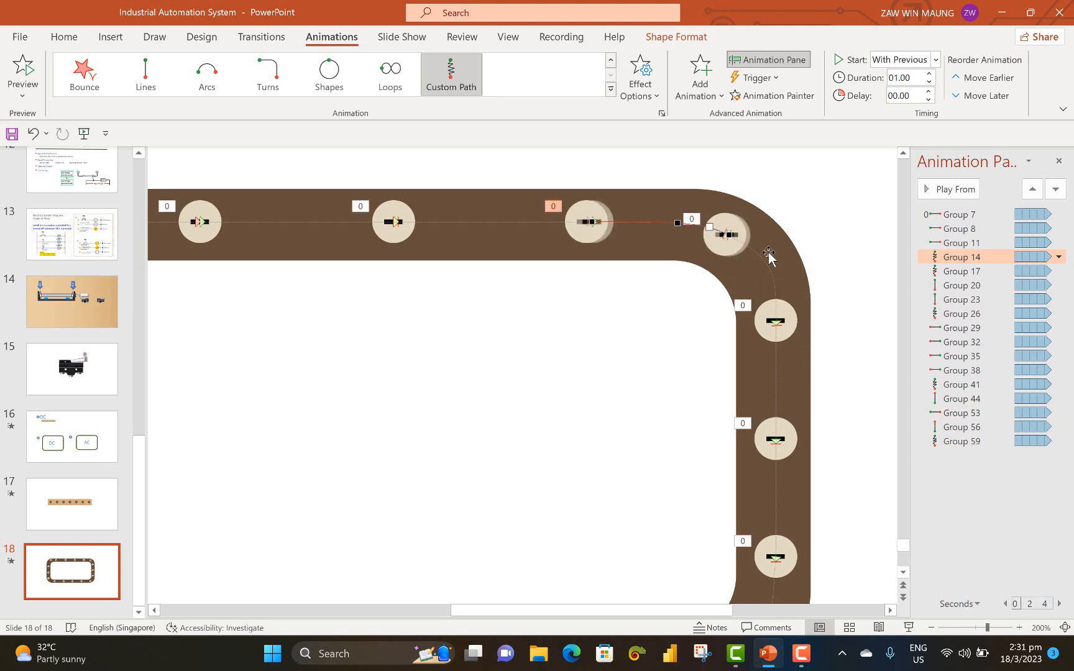
pyautogui.click(833, 295)
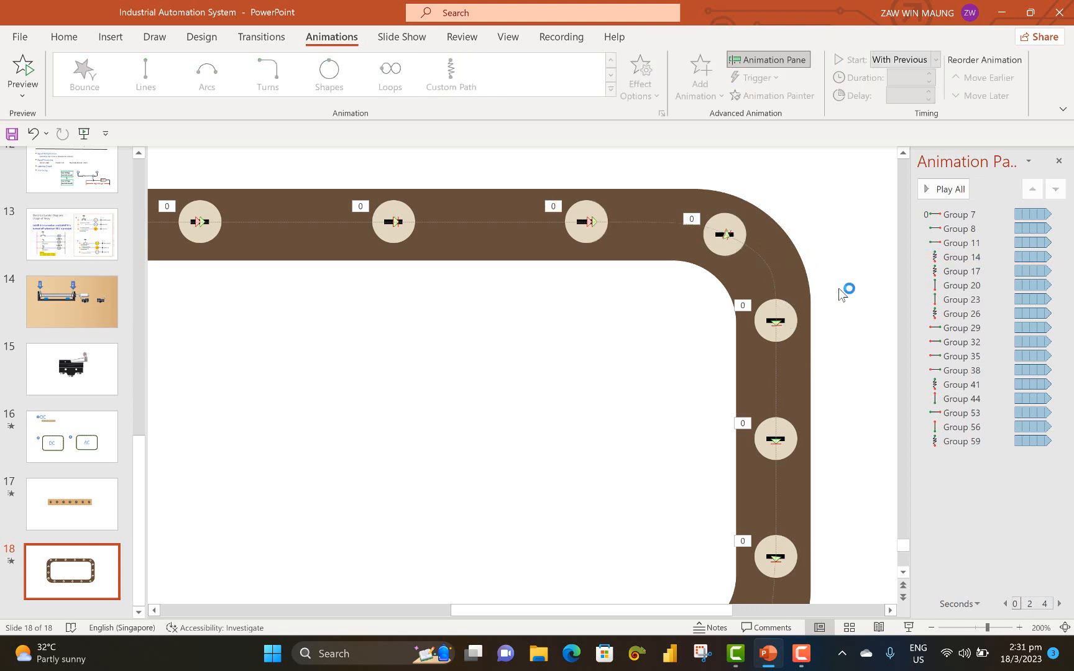
# Align the same path's start point with the fourth top-side electron's centre and preview the loop in the slide show
pyautogui.click(595, 224)
pyautogui.rightClick(598, 226)
pyautogui.press('Escape')
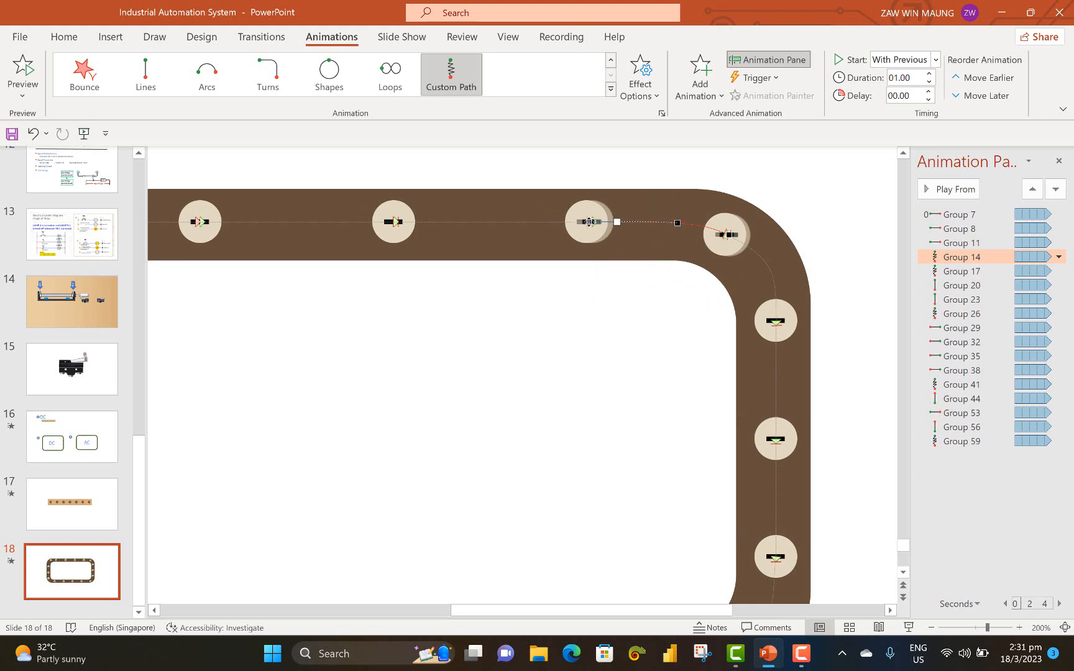
pyautogui.click(637, 334)
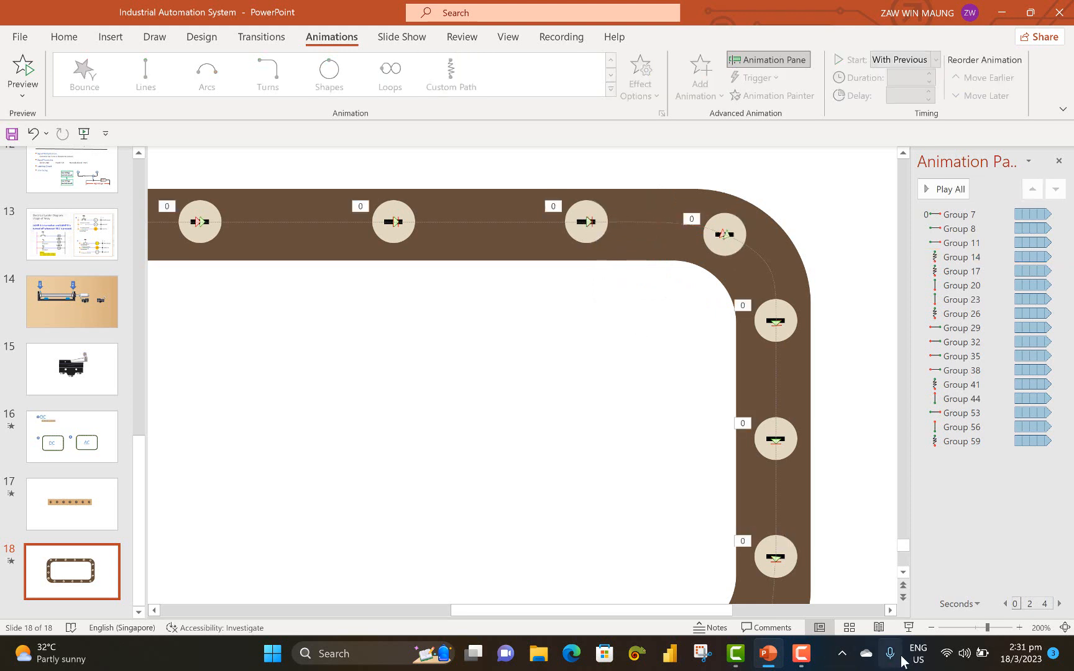
pyautogui.click(908, 629)
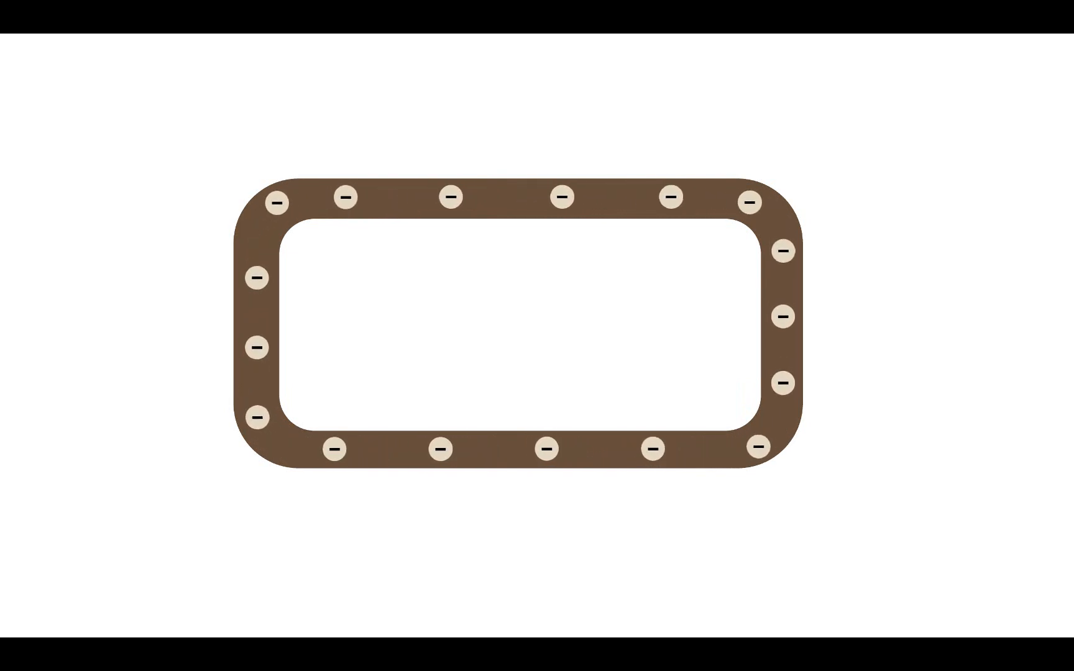
pyautogui.press('Escape')
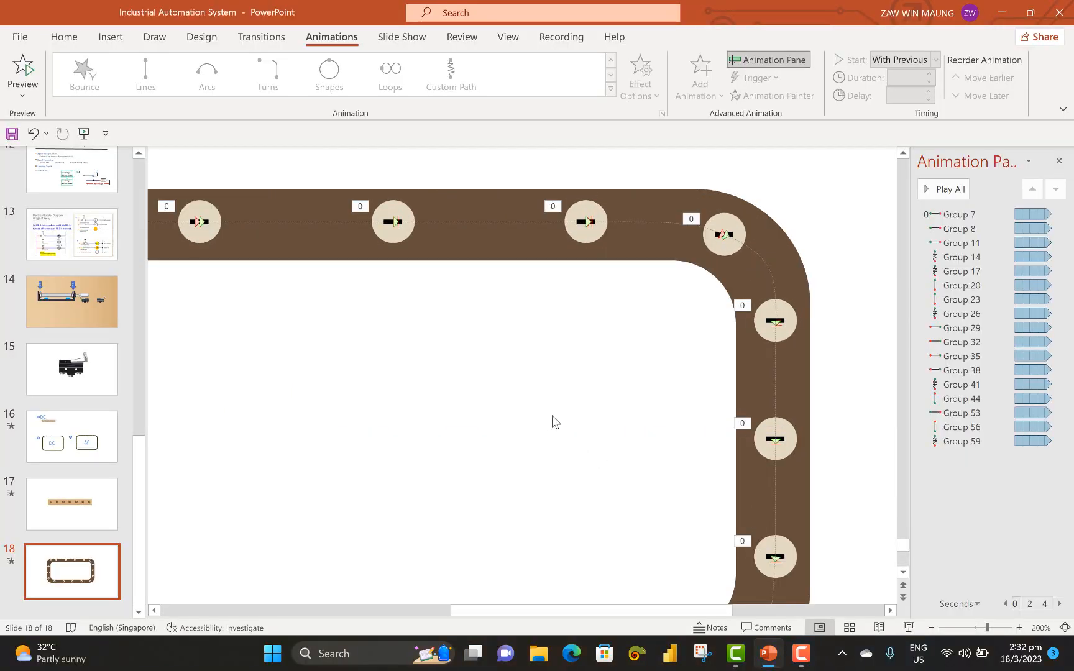
# Duplicate slide 18 with its conductor loop and all electron animations
pyautogui.scroll(-6, 554, 422)
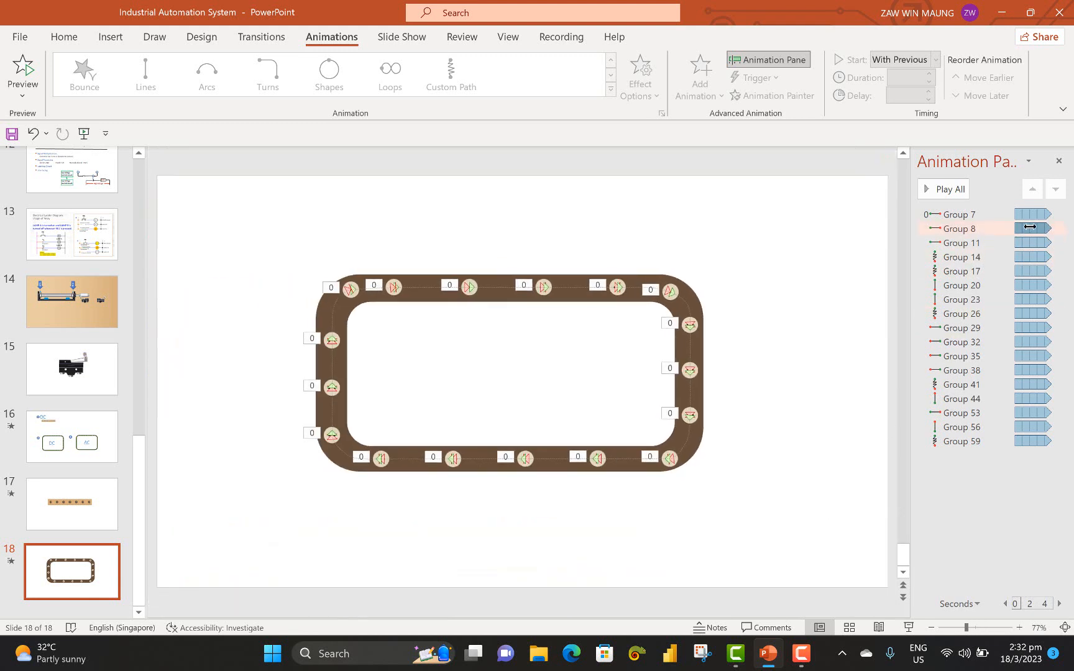
pyautogui.click(1028, 216)
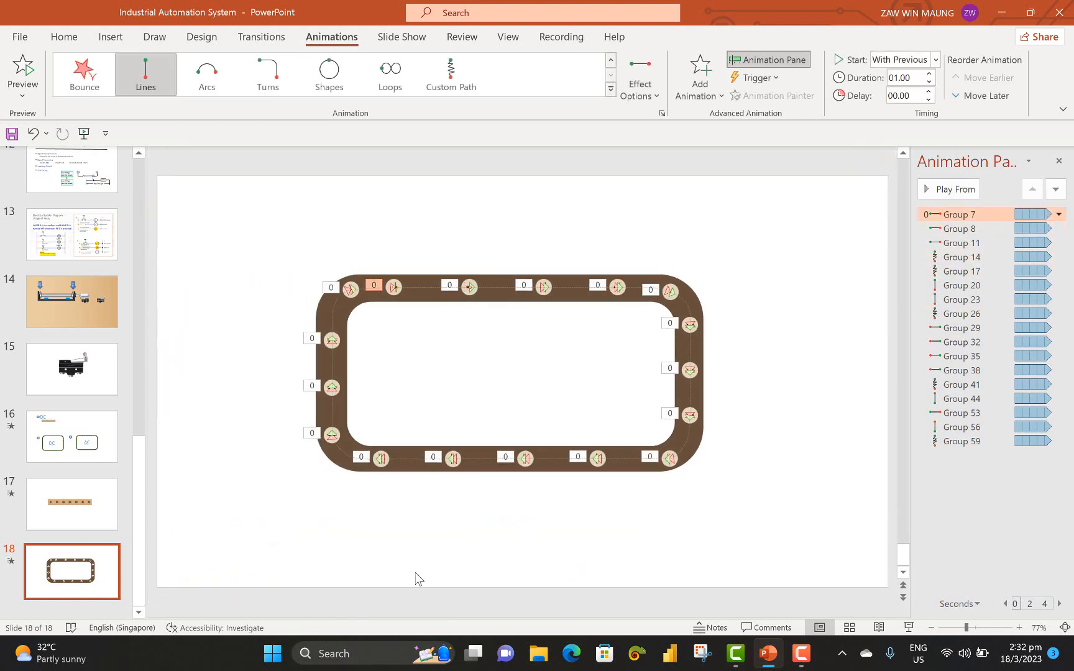
pyautogui.rightClick(102, 560)
pyautogui.click(154, 371)
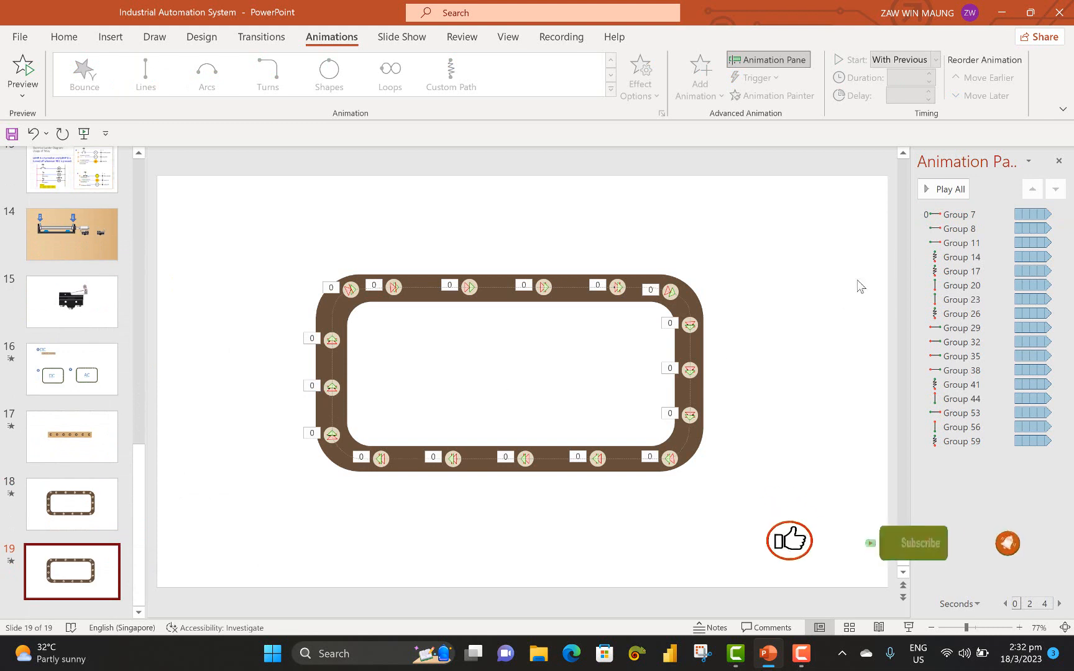
# Turn on Auto-reverse for all the electron animations on slide 19 and preview them in the slide show
pyautogui.hotkey('ctrl', 'a')
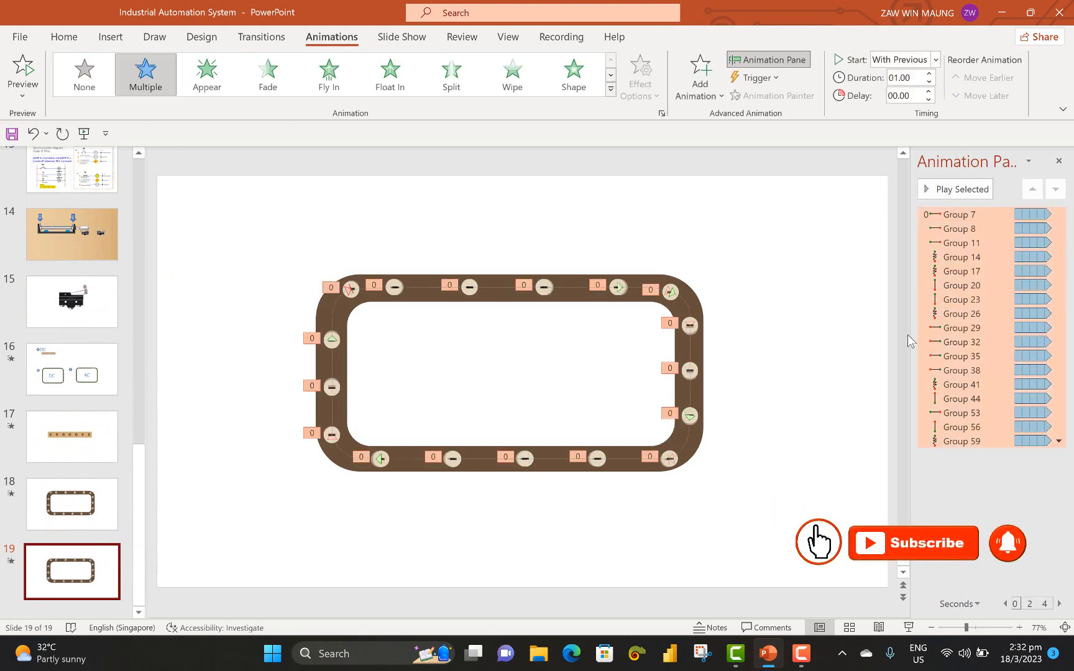
pyautogui.click(1058, 441)
pyautogui.click(984, 509)
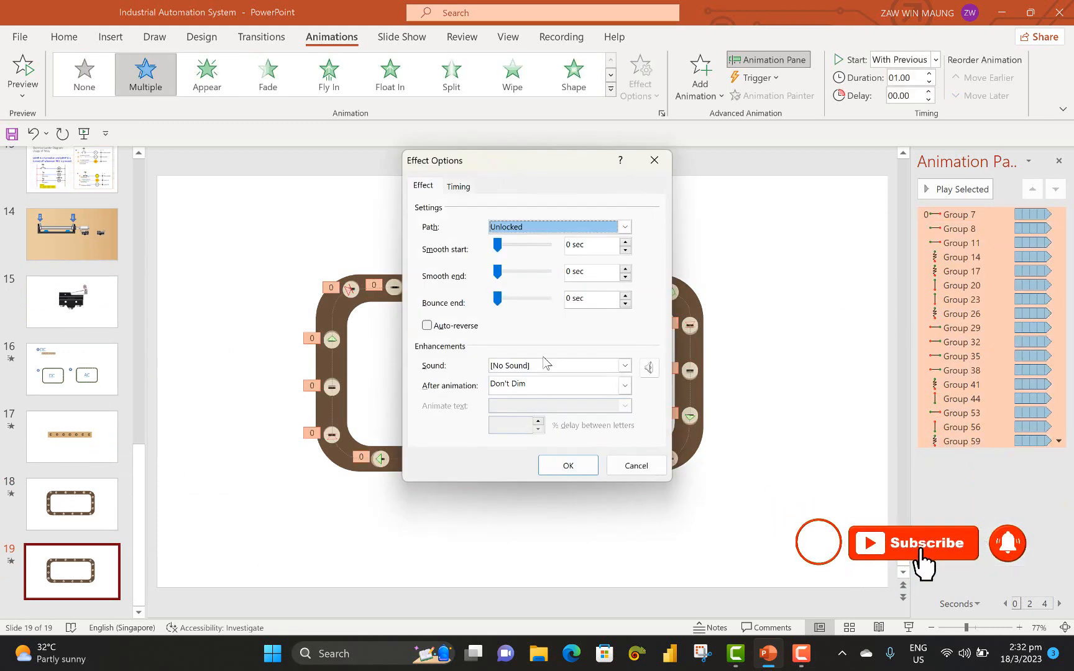
pyautogui.click(595, 463)
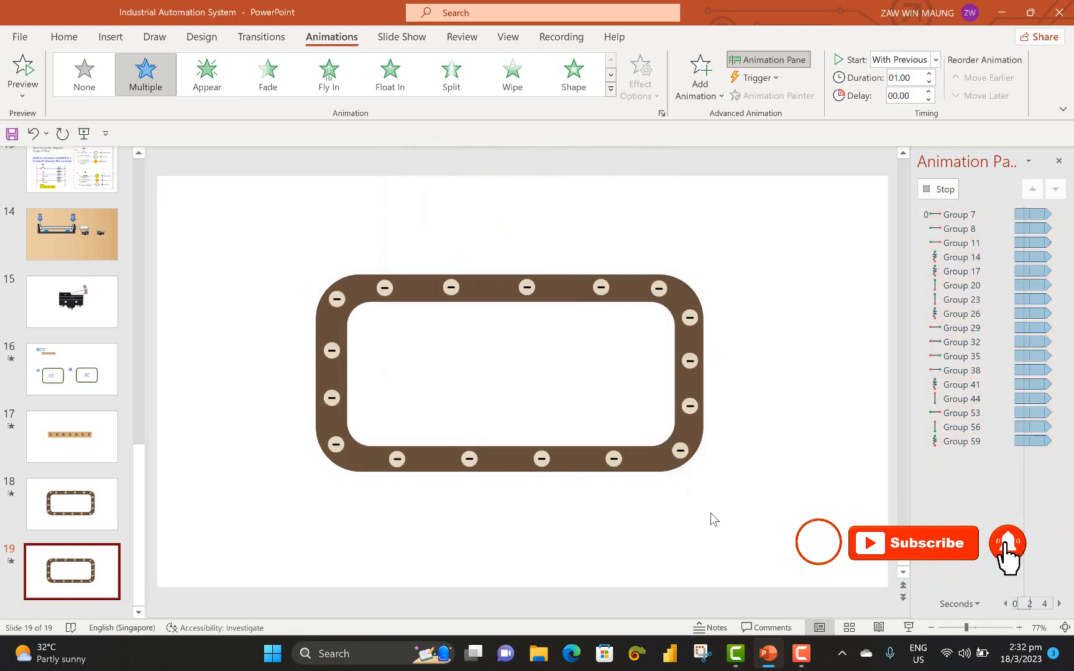
pyautogui.click(909, 627)
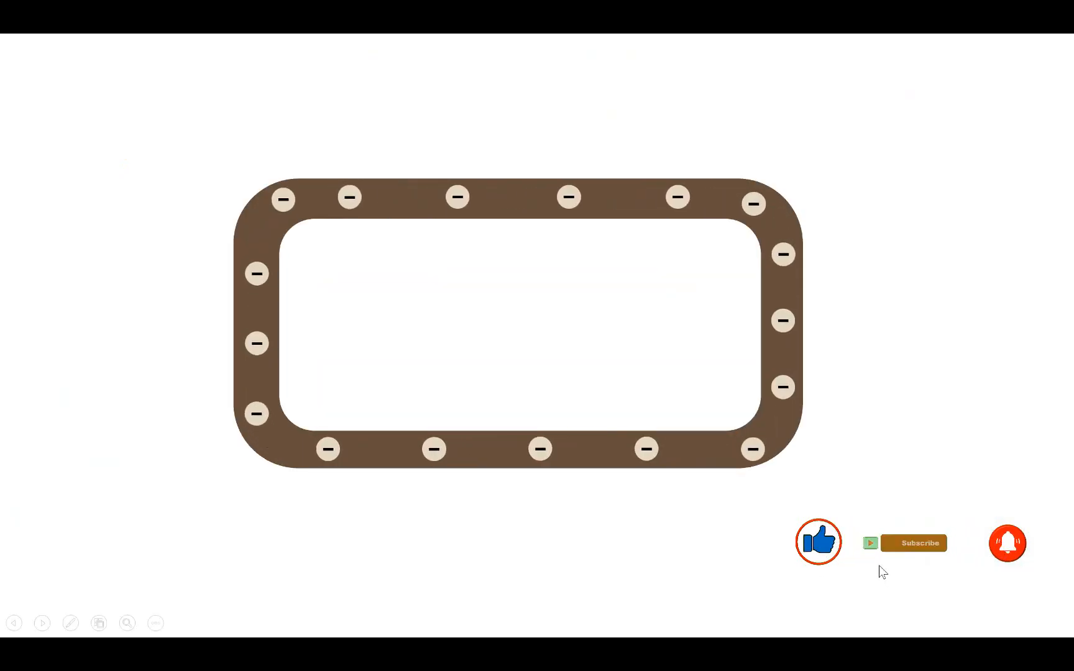